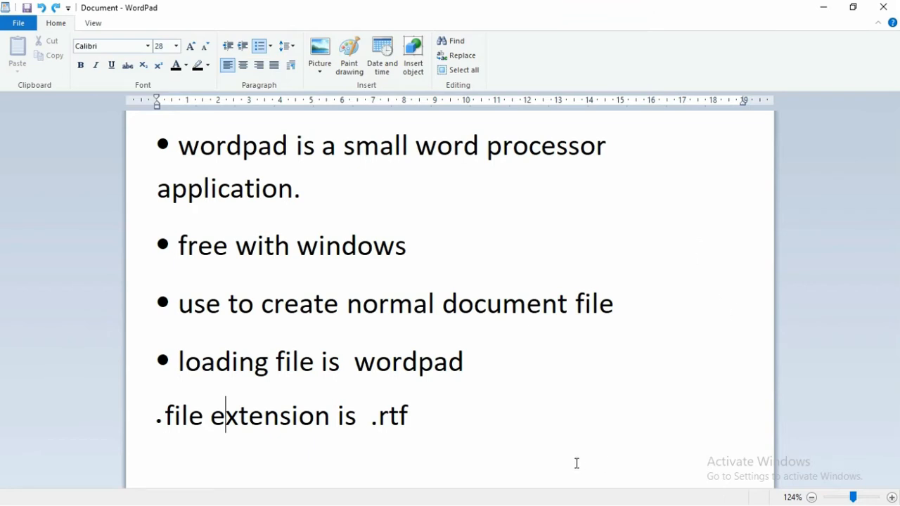
Add a new bullet line reading "rich text format" below the "file extension is .rtf" line
click(540, 428)
key(Return)
text(rich)
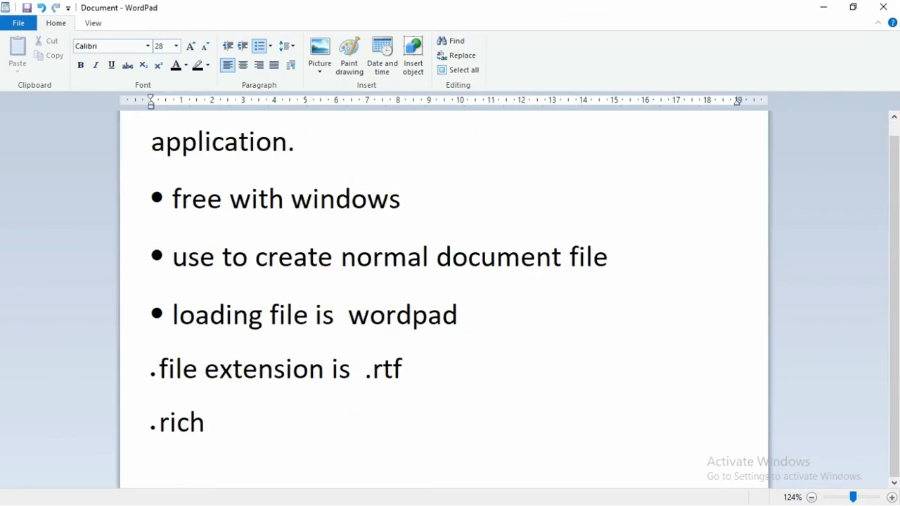
text( text format)
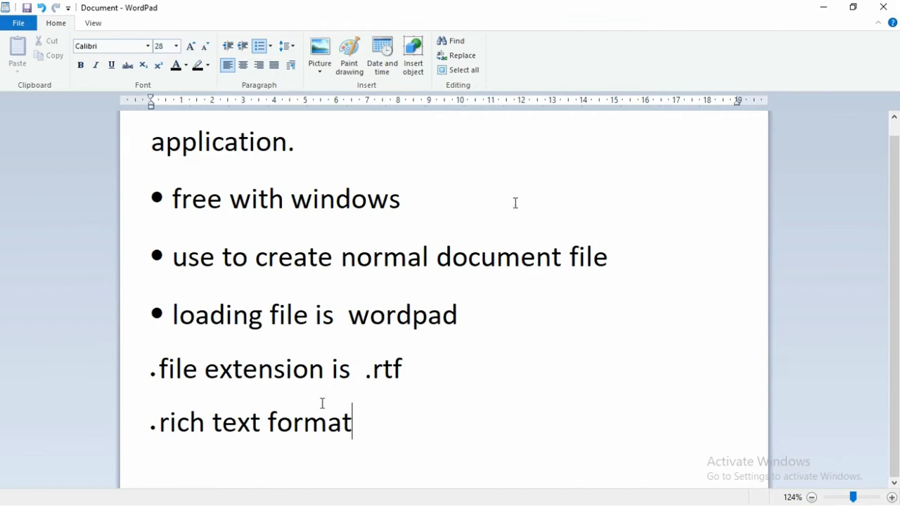
click(823, 7)
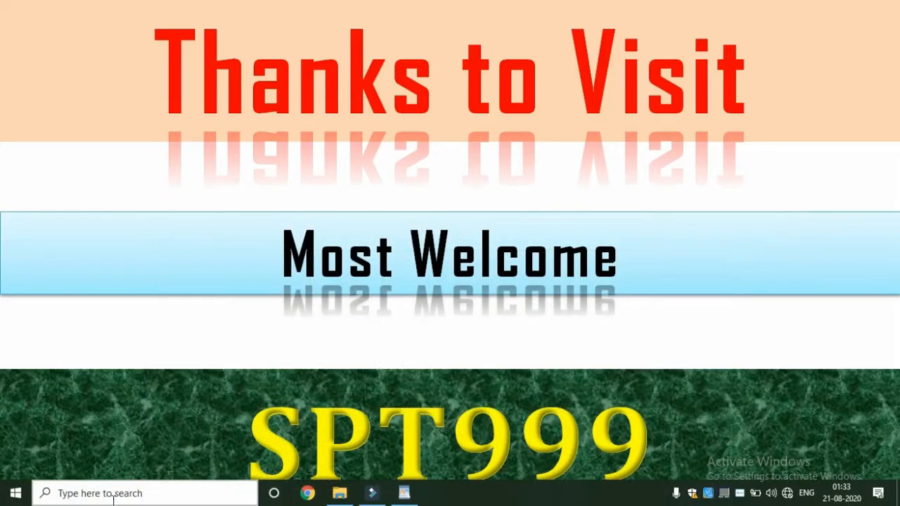
click(19, 495)
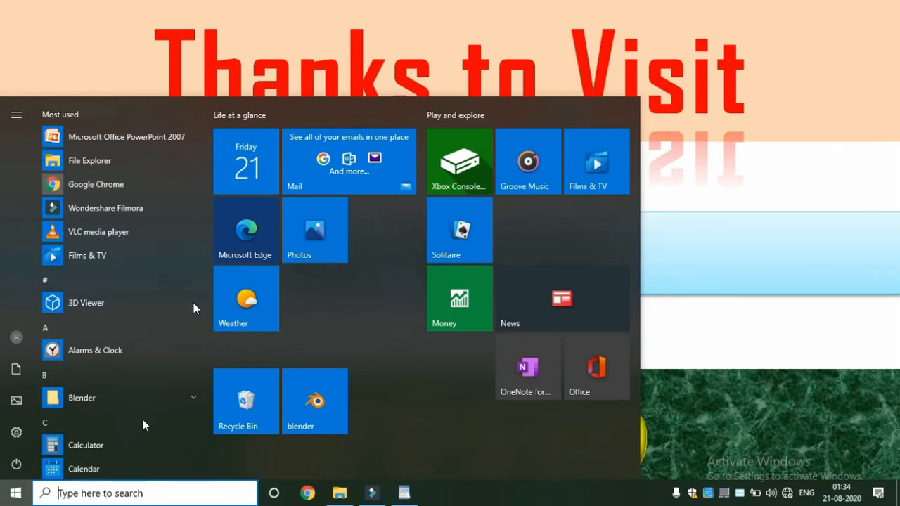
click(303, 28)
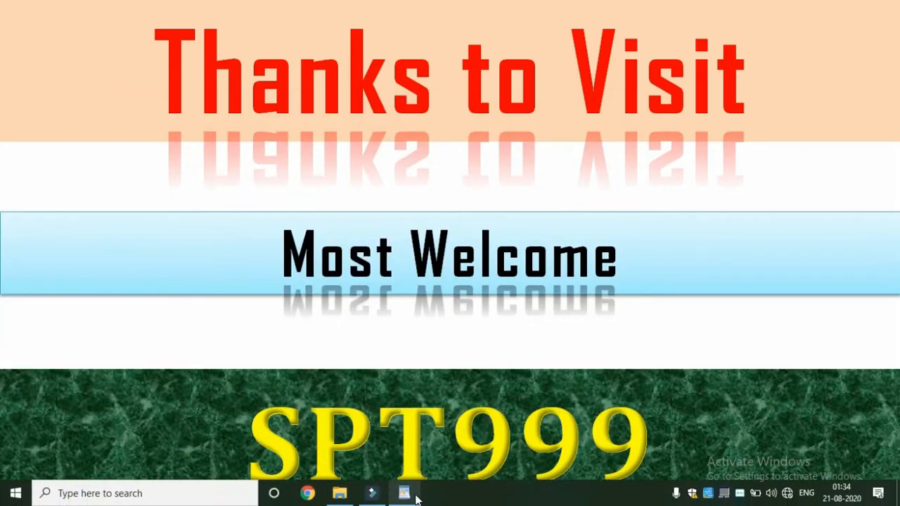
click(414, 493)
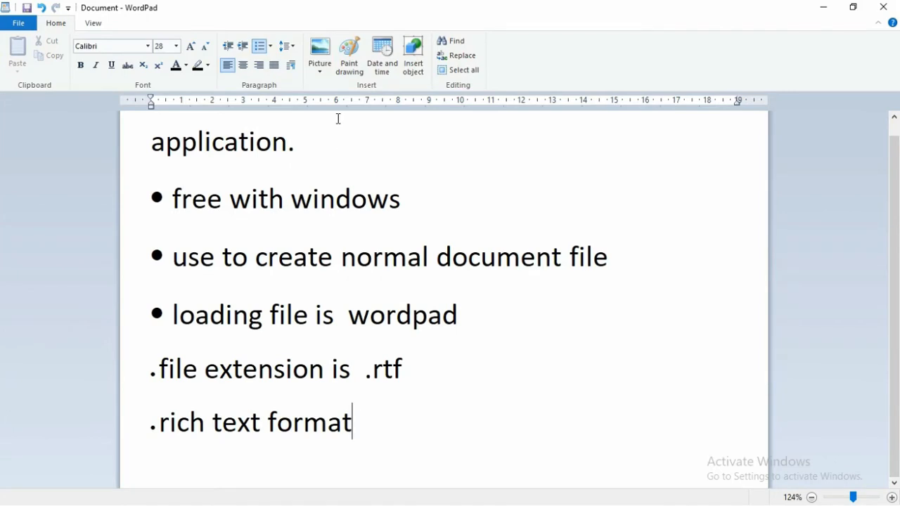
scroll(338, 119, up, 1)
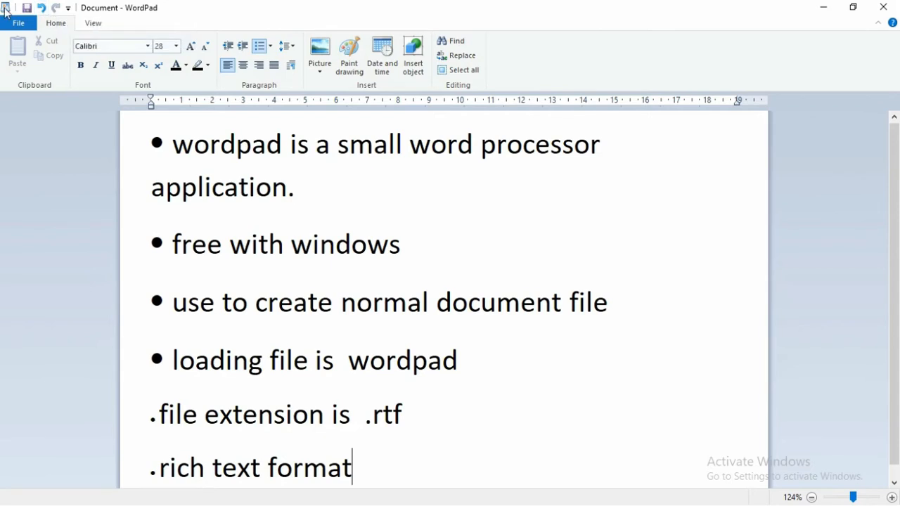
click(89, 23)
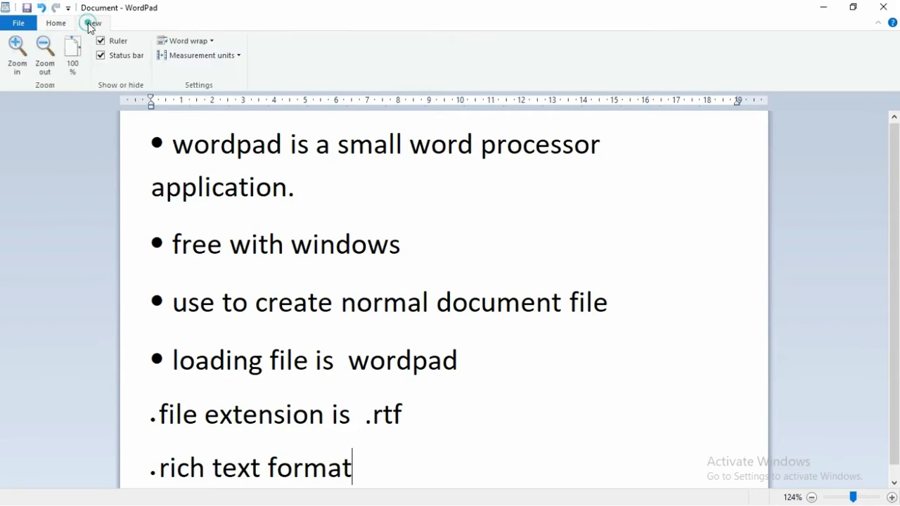
click(62, 24)
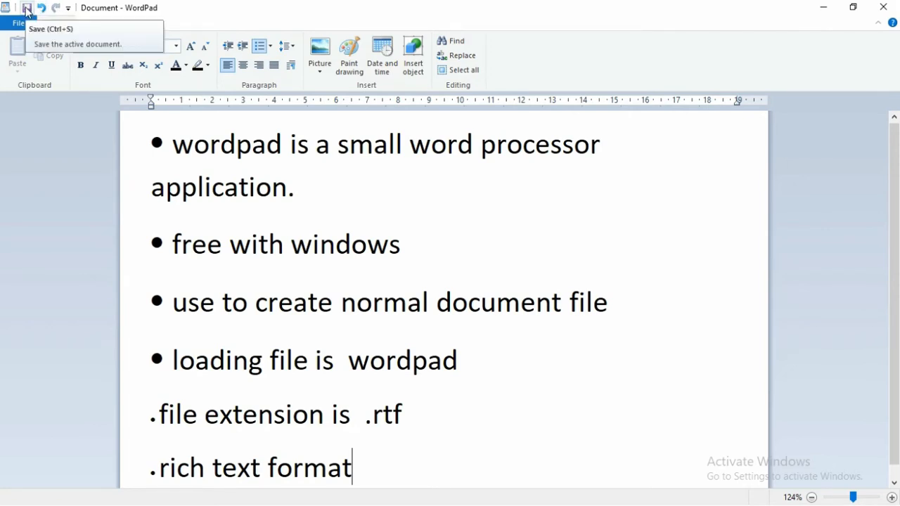
Add the Open command to the Quick Access Toolbar
click(69, 9)
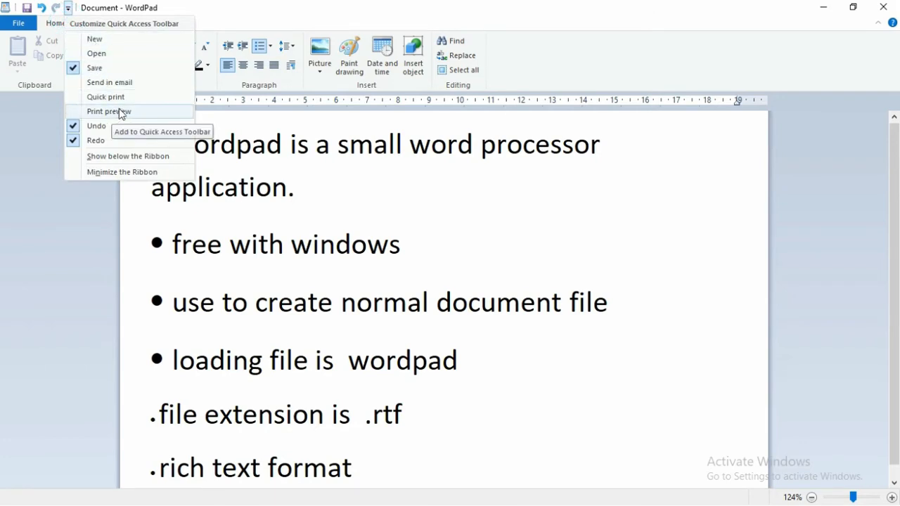
click(103, 60)
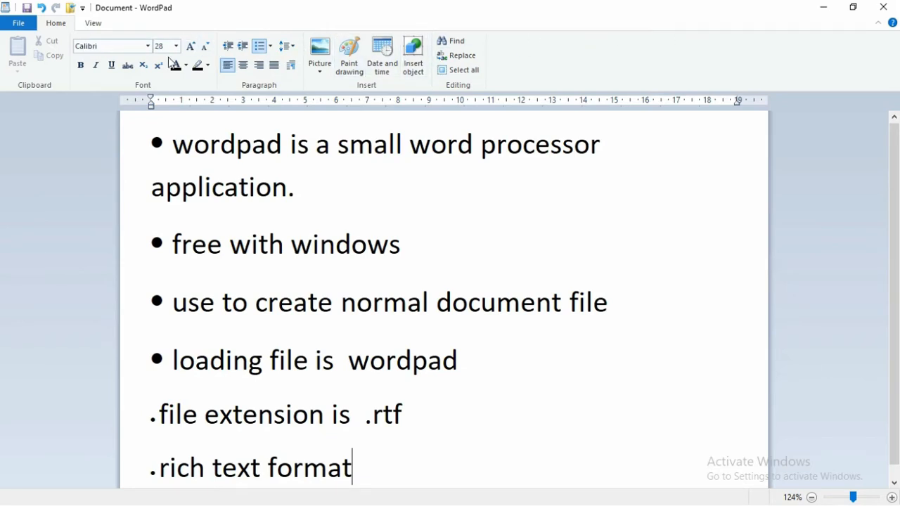
Examine the available file commands, including the save formats and print options, along with the document's view settings
click(21, 24)
click(26, 27)
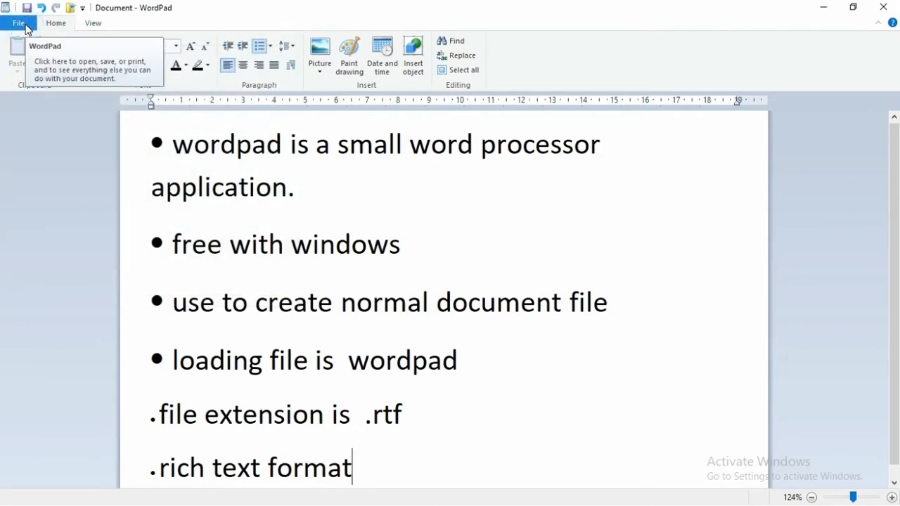
click(27, 27)
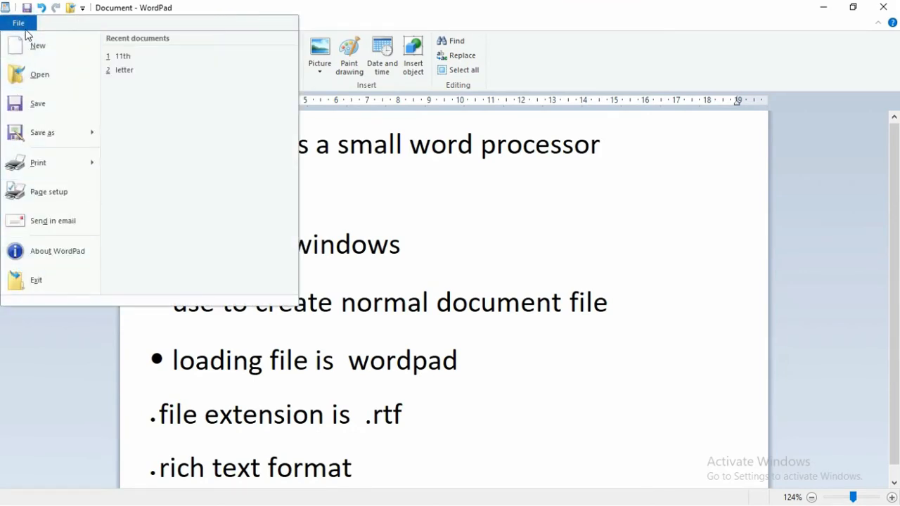
click(26, 28)
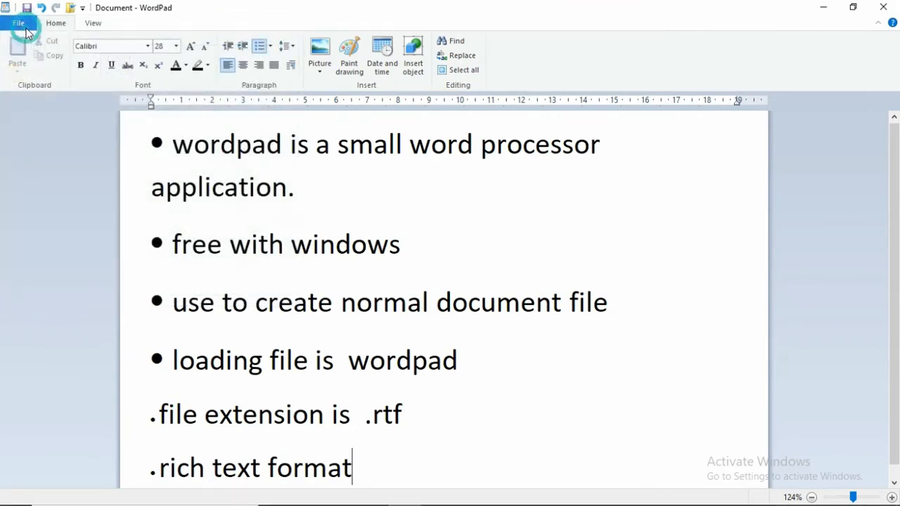
click(94, 23)
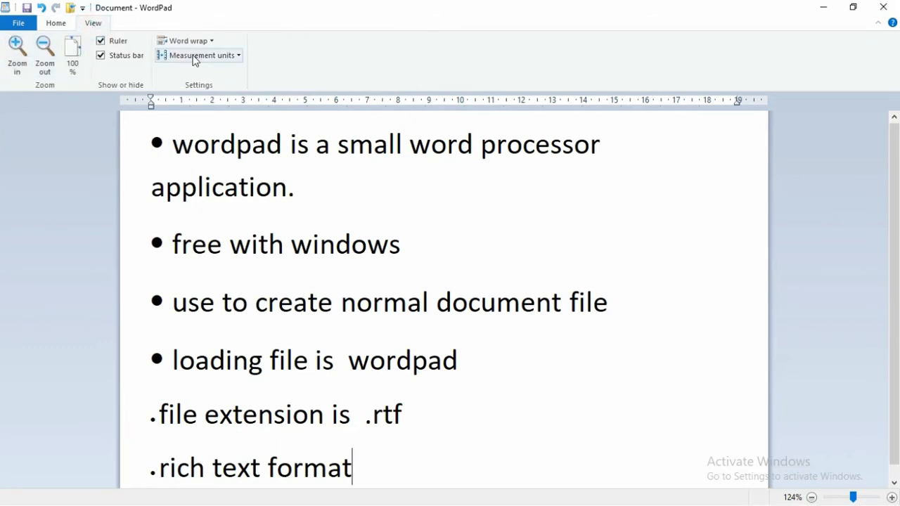
click(59, 25)
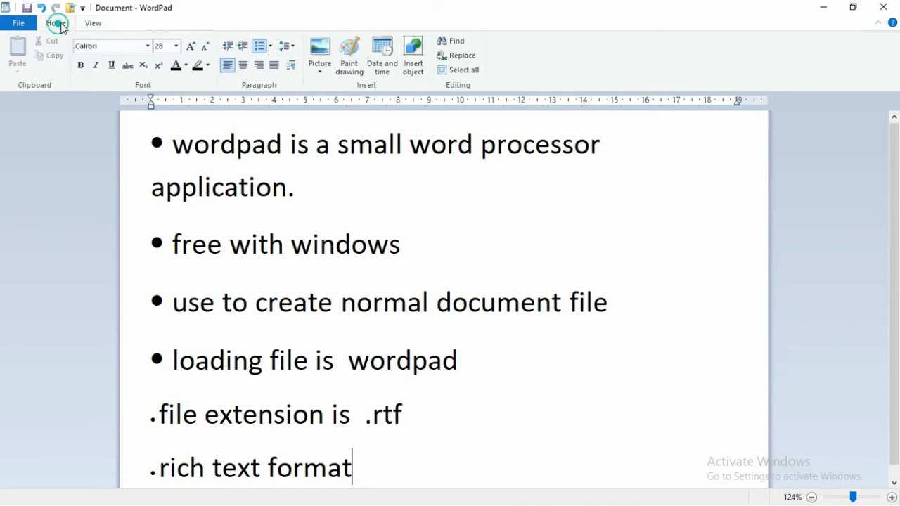
click(94, 26)
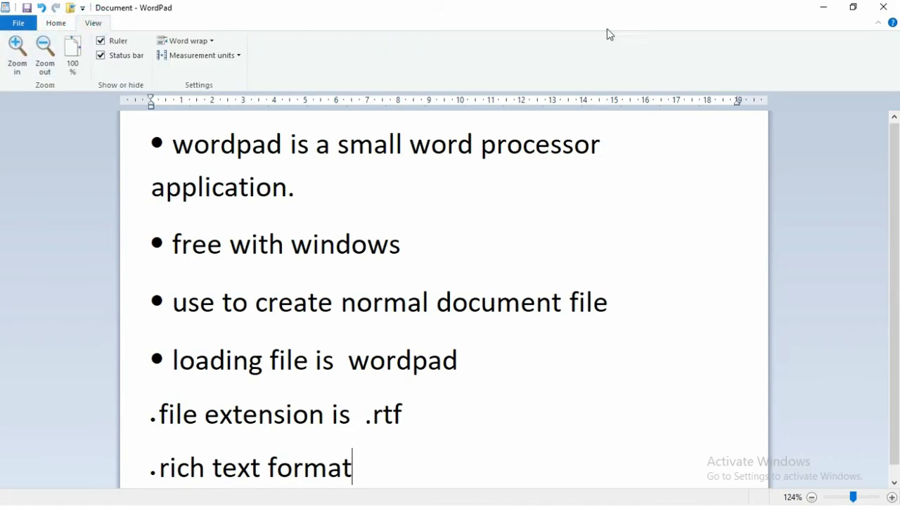
click(46, 24)
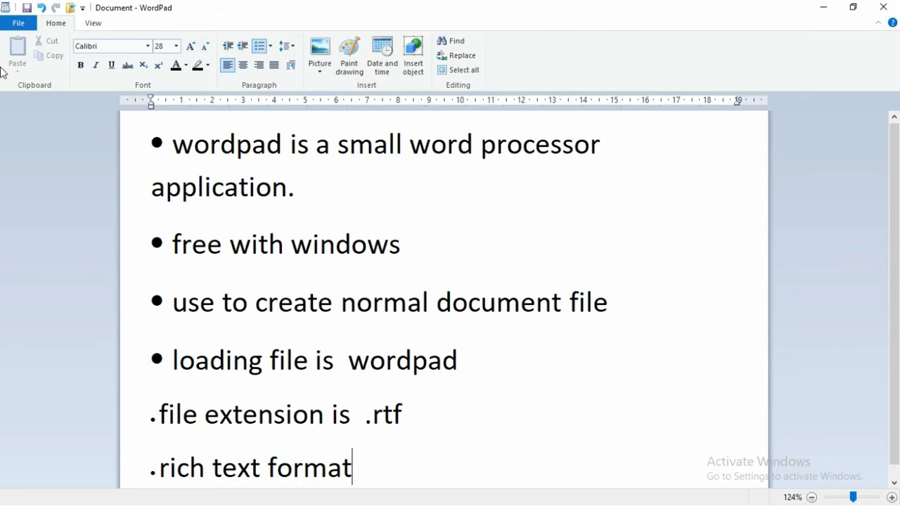
click(19, 28)
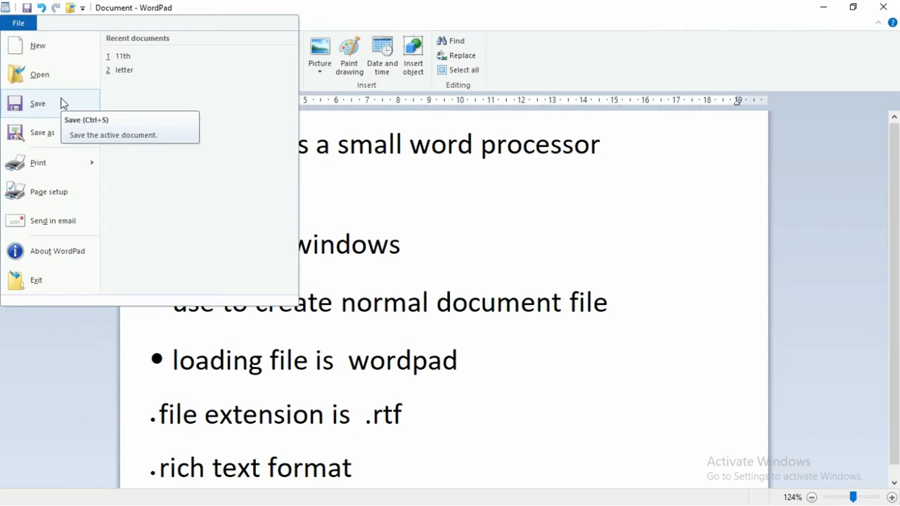
mouse_move(42, 142)
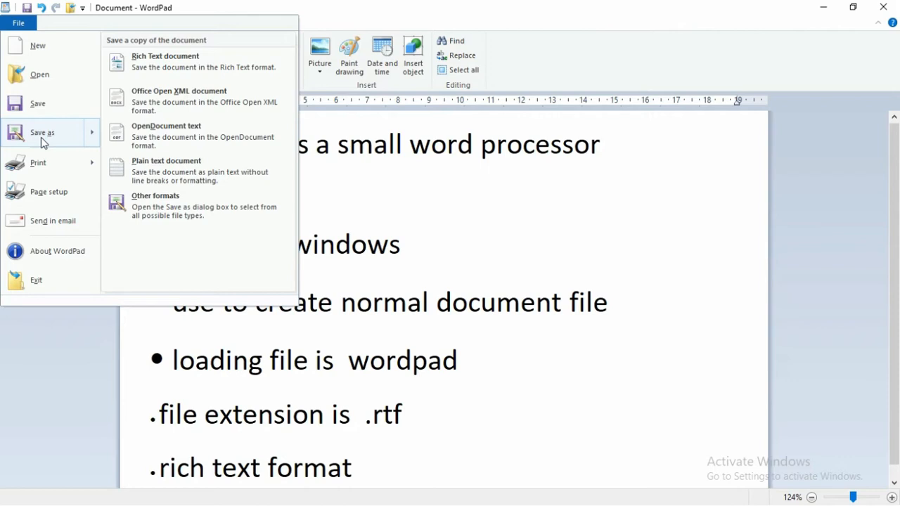
mouse_move(44, 167)
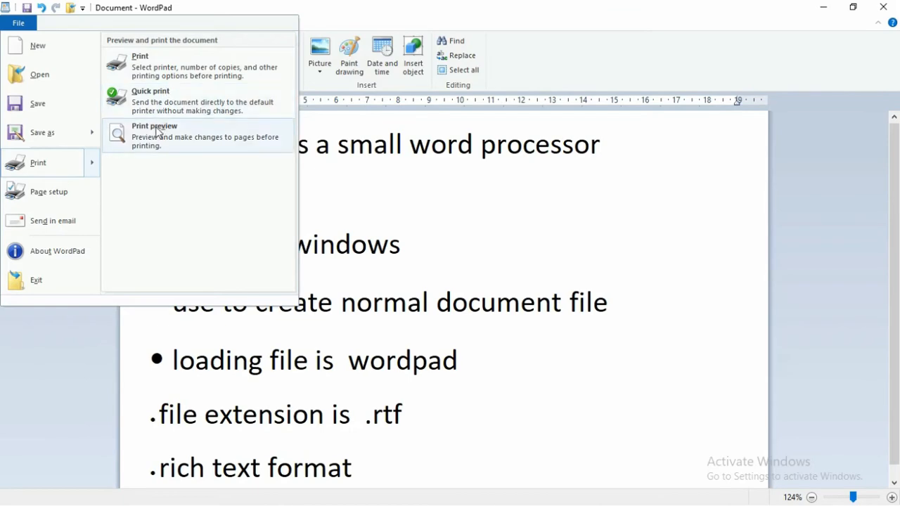
key(Escape)
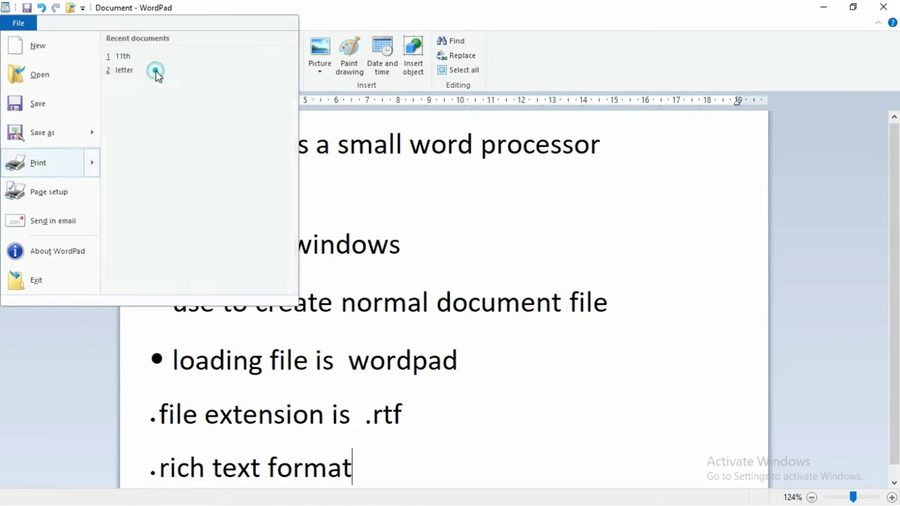
key(Escape)
Examine the printer list, page range and number of copies in the print settings, and leave them without printing
key(ctrl+p)
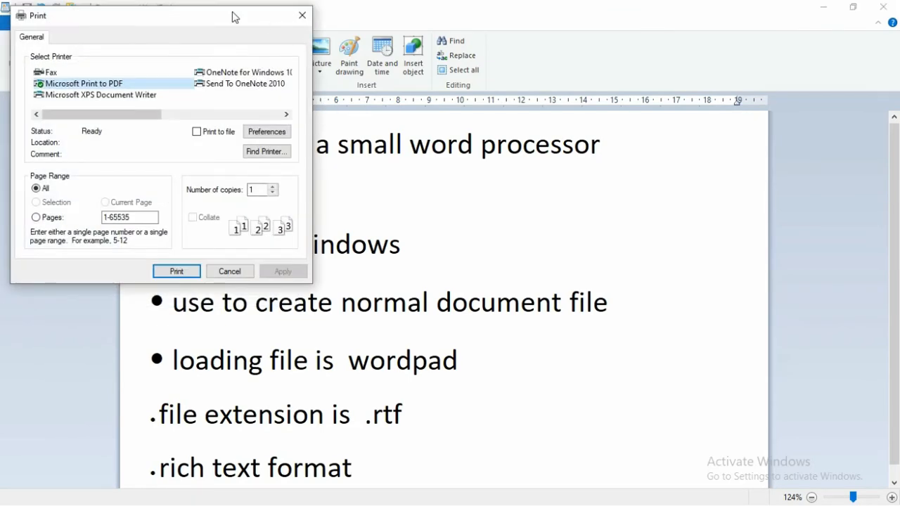
drag(231, 17, 435, 21)
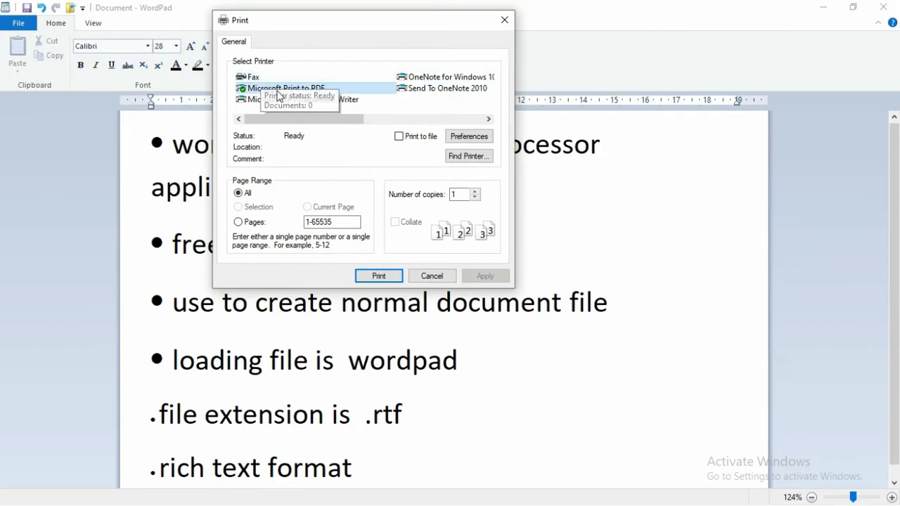
scroll(290, 99, down, 2)
scroll(292, 99, up, 2)
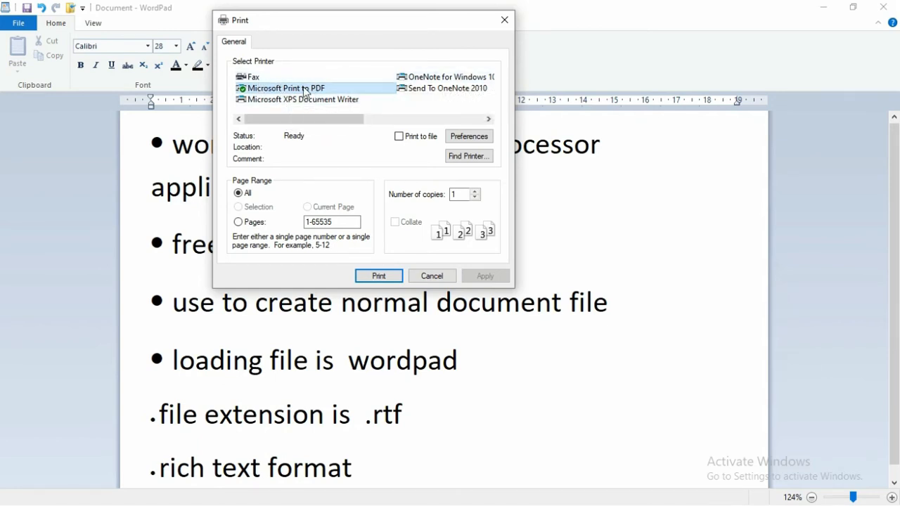
scroll(302, 92, down, 2)
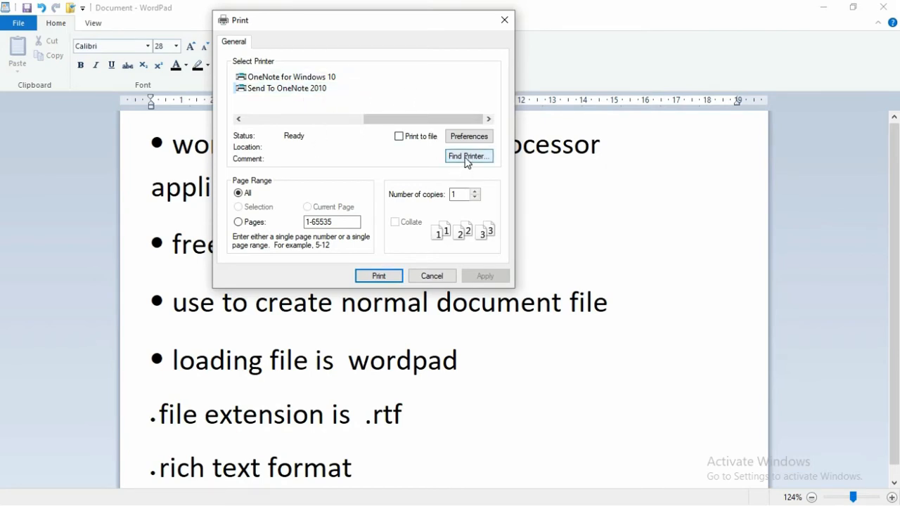
click(241, 224)
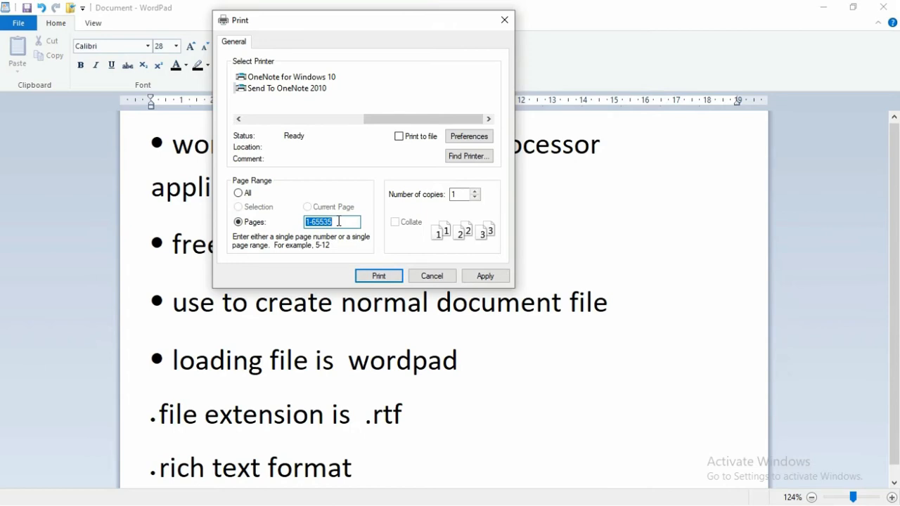
text(2)
double_click(470, 194)
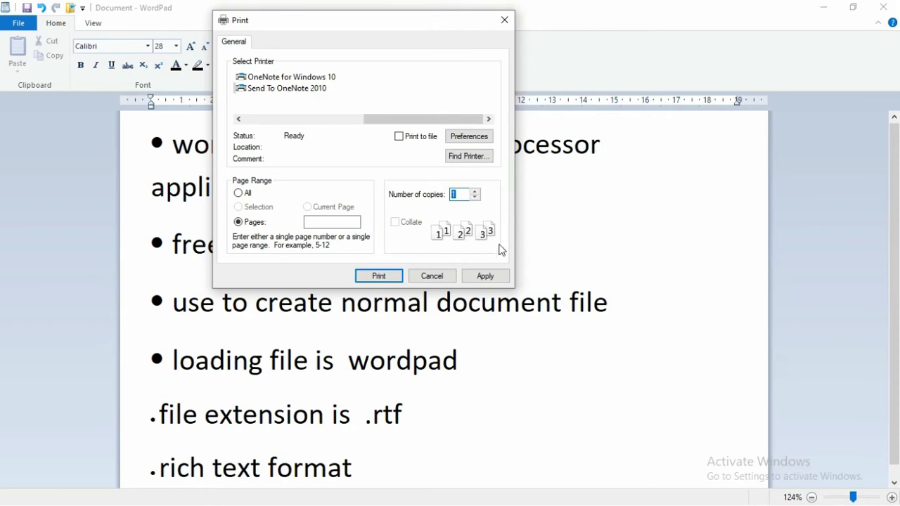
click(398, 226)
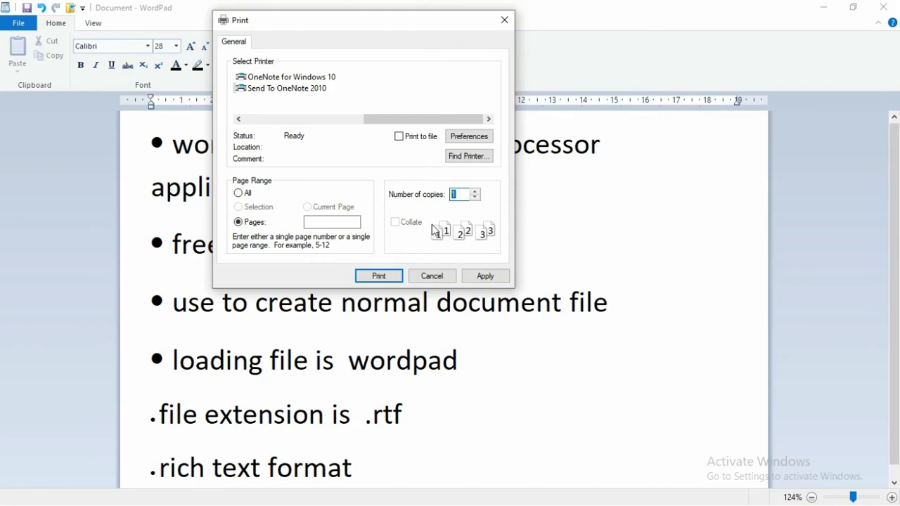
click(432, 277)
Preview how the document will look when printed, and return to editing
click(18, 22)
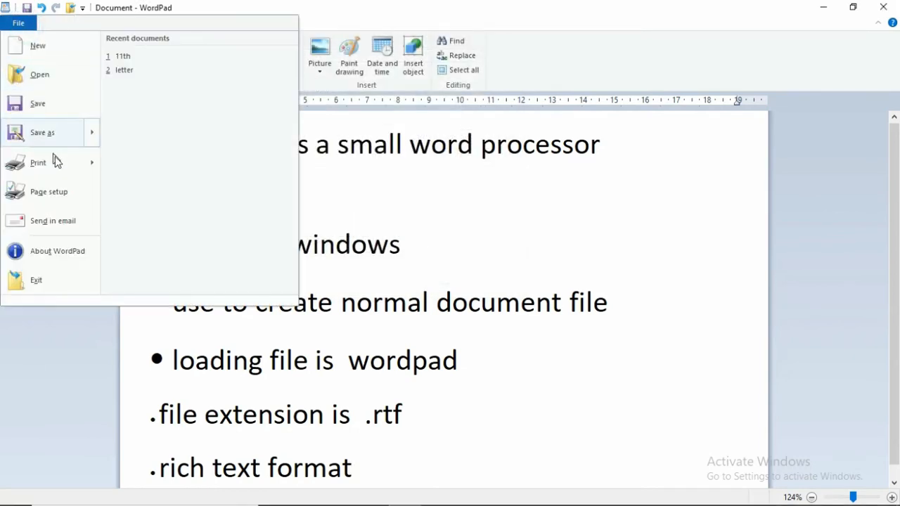
mouse_move(56, 166)
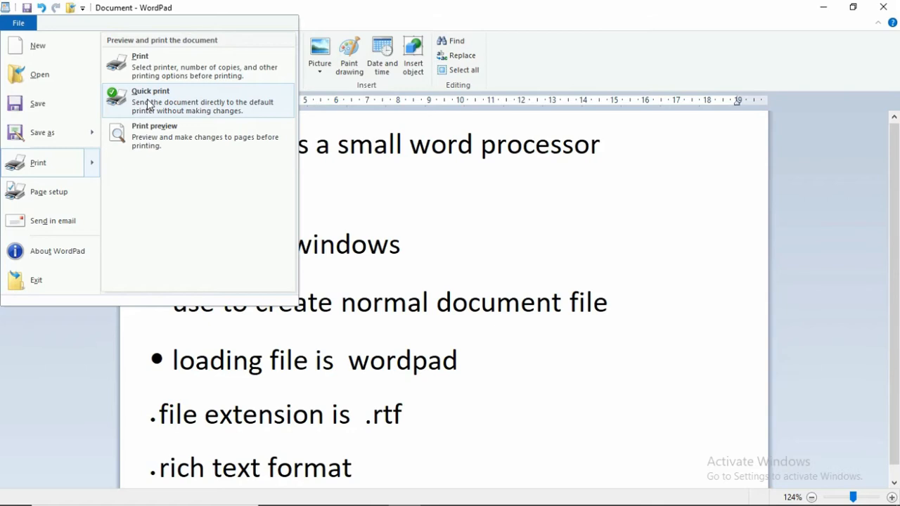
click(161, 145)
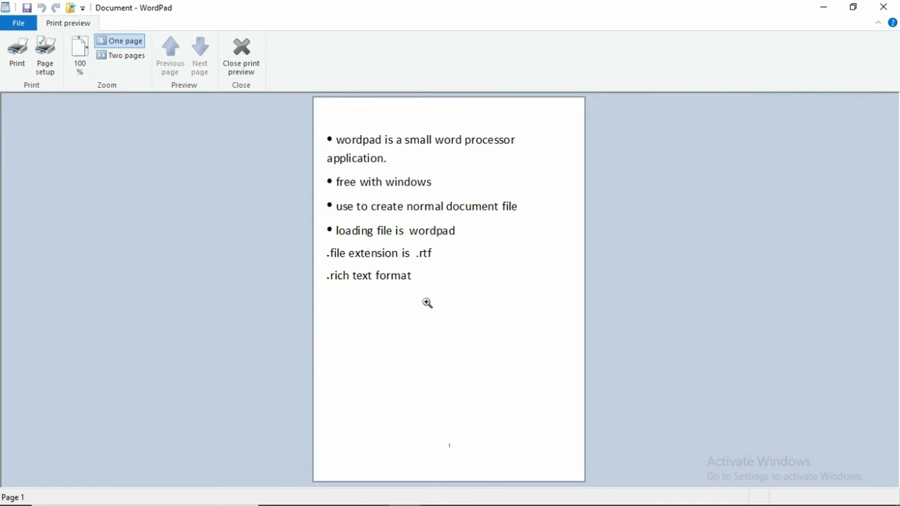
key(Escape)
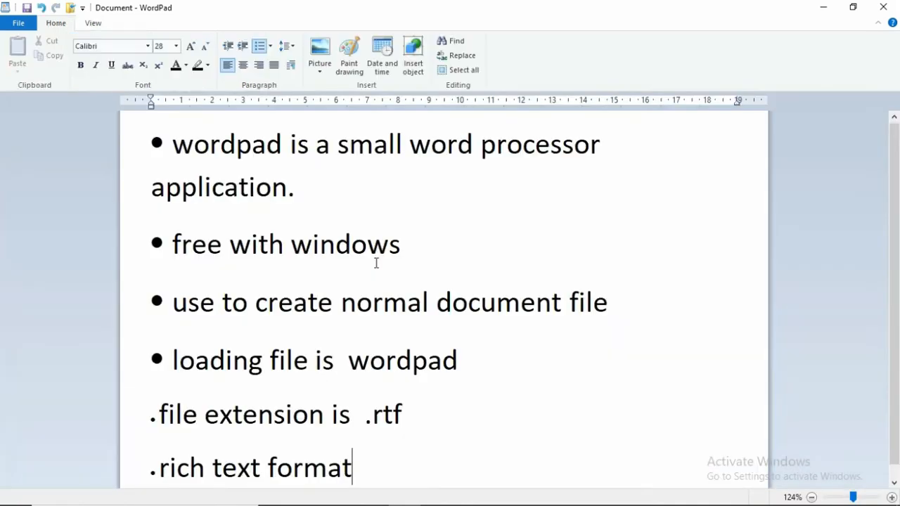
Compare landscape and portrait orientation in the page setup, keep portrait with A4 paper, and confirm the settings
click(18, 24)
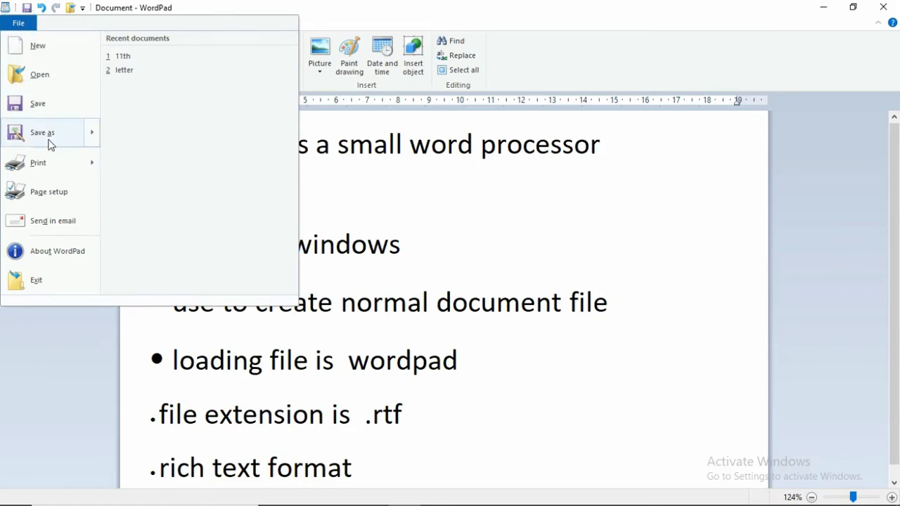
click(49, 193)
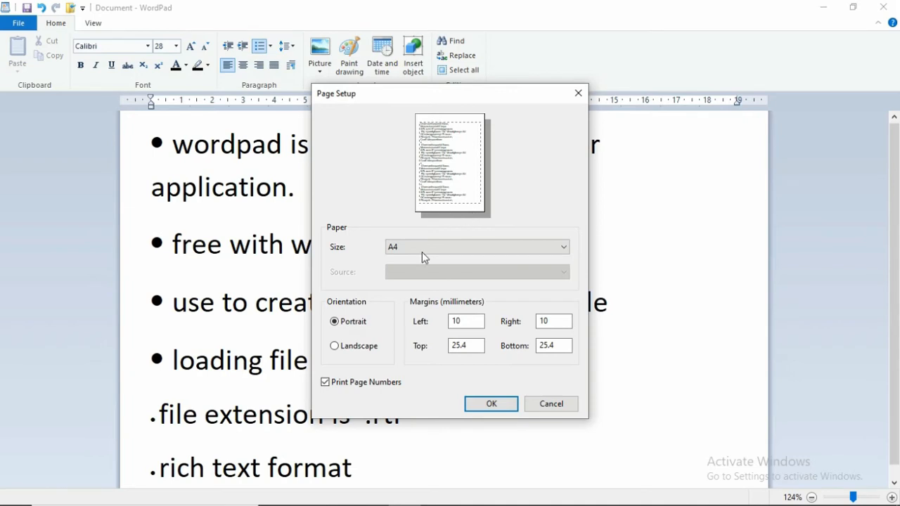
click(355, 347)
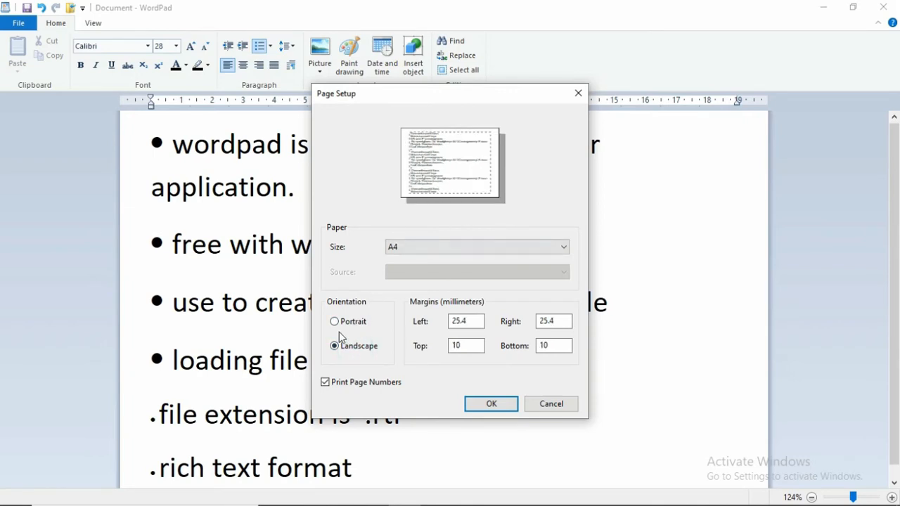
click(334, 325)
click(336, 344)
click(337, 323)
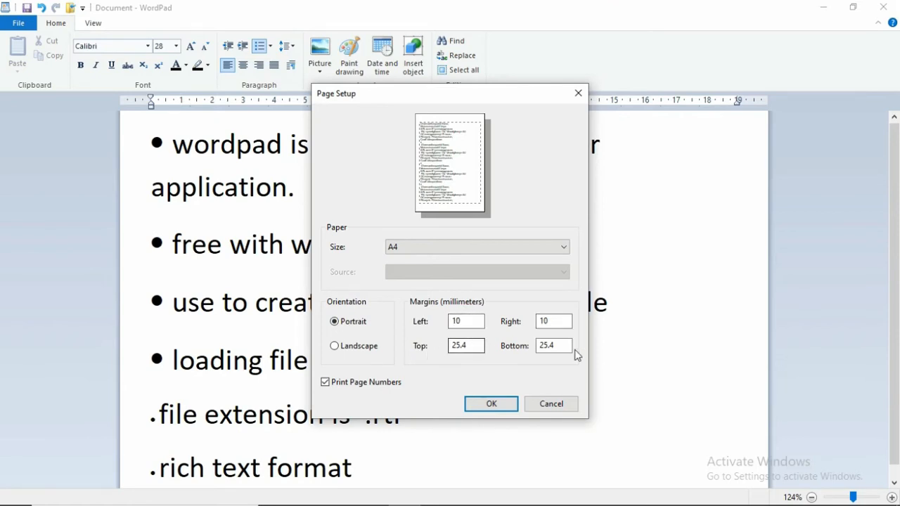
drag(485, 322, 439, 321)
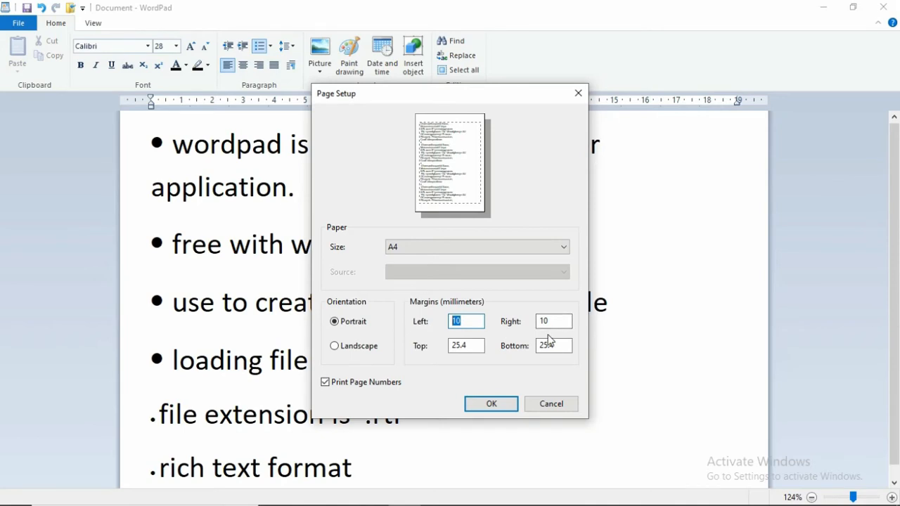
click(434, 249)
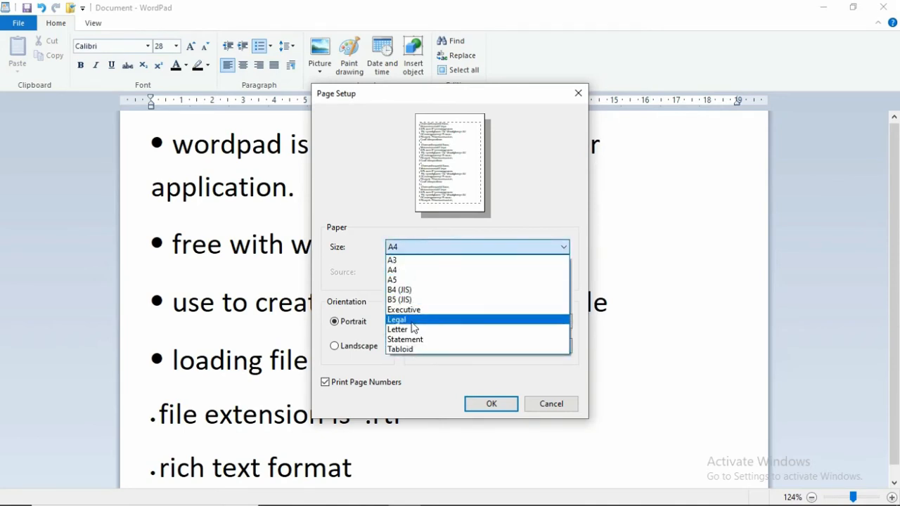
click(412, 271)
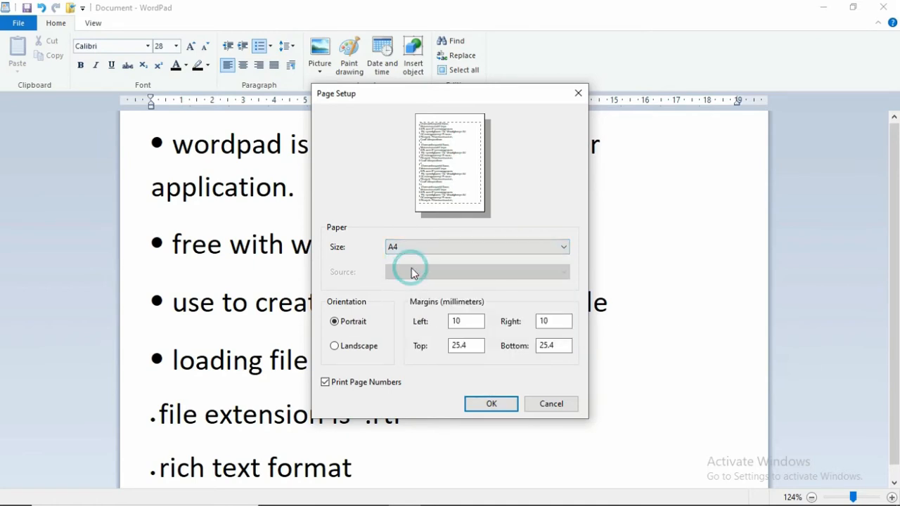
click(497, 398)
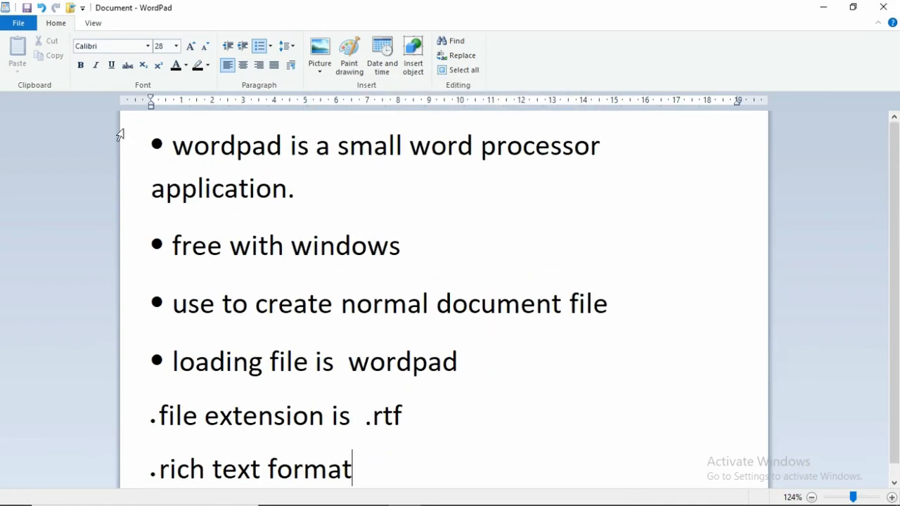
click(19, 28)
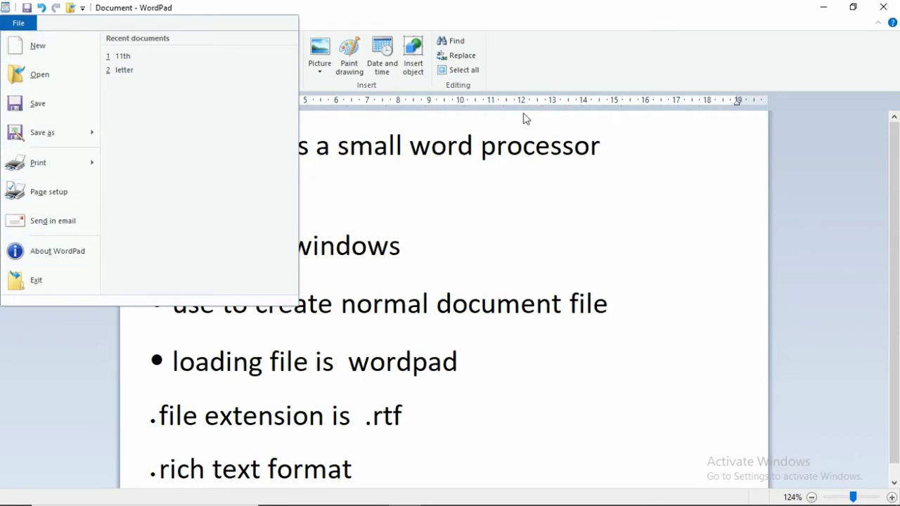
click(492, 149)
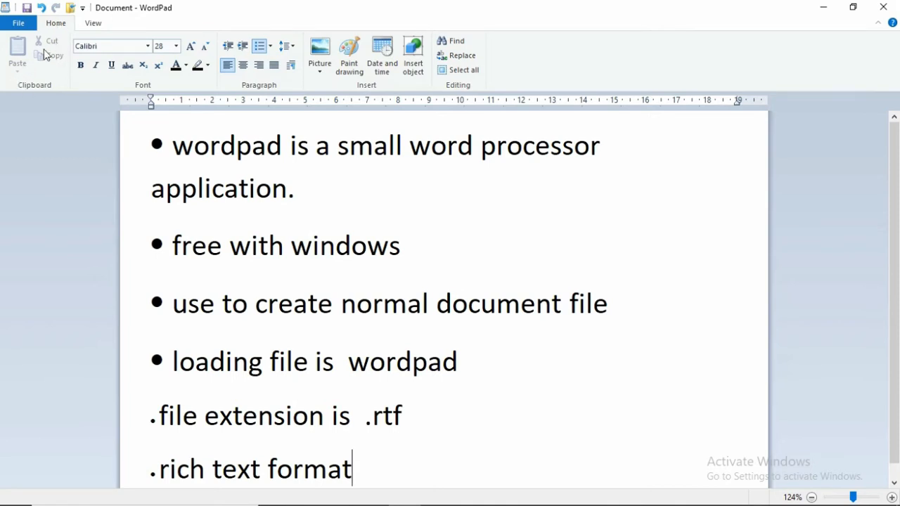
Move the text "wordpad is a small word processor application." from the first bullet to a new last bullet
double_click(292, 190)
triple_click(292, 190)
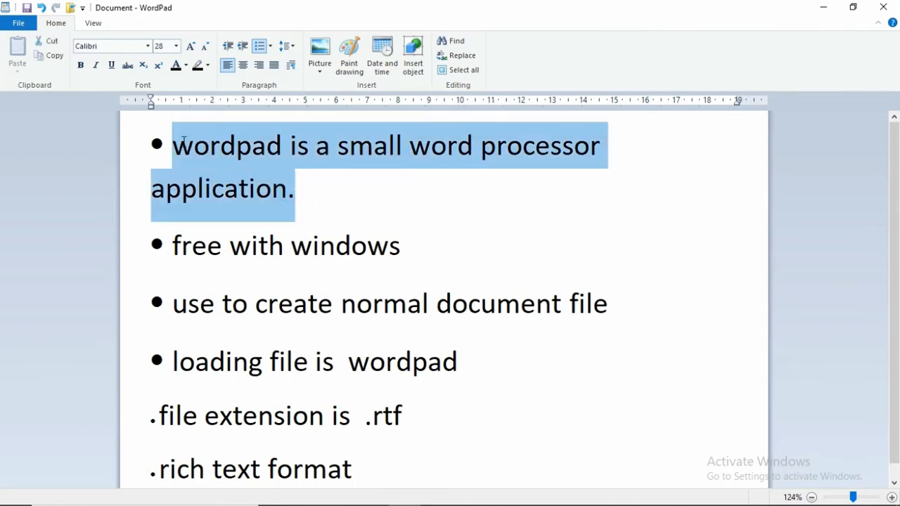
click(52, 42)
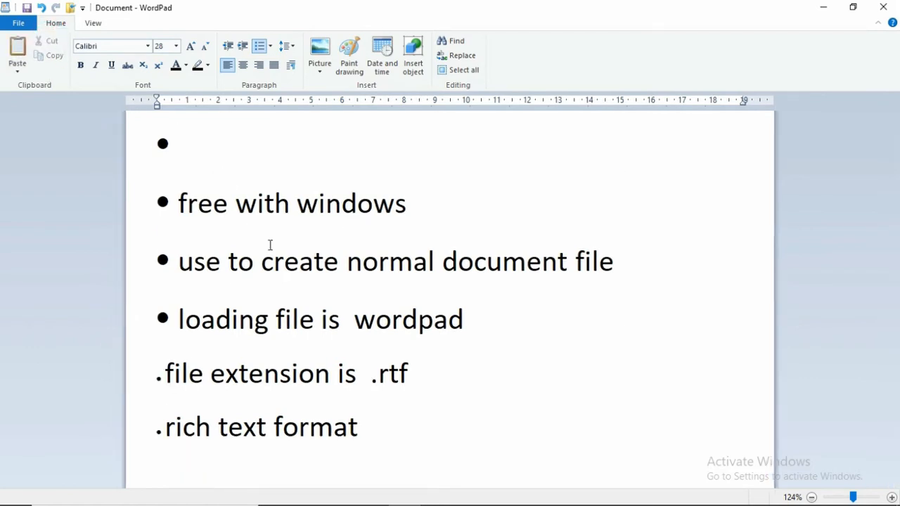
click(386, 444)
key(Return)
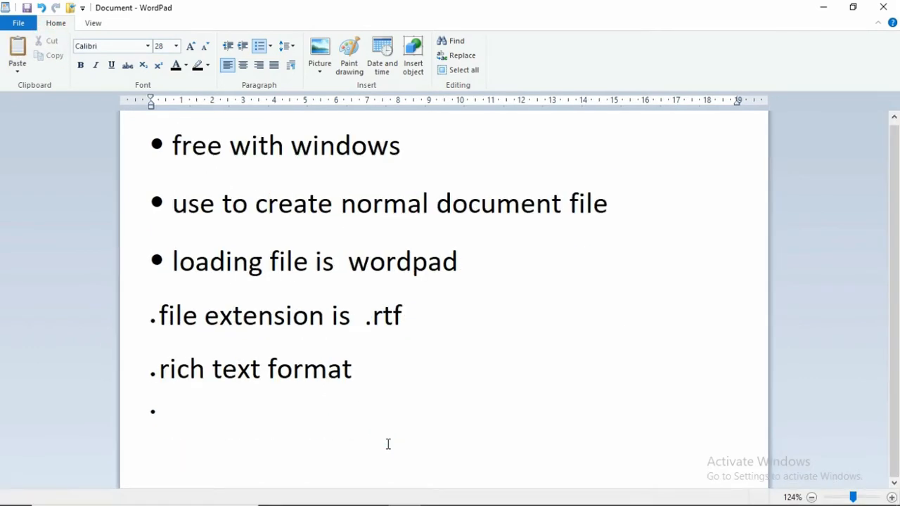
click(19, 48)
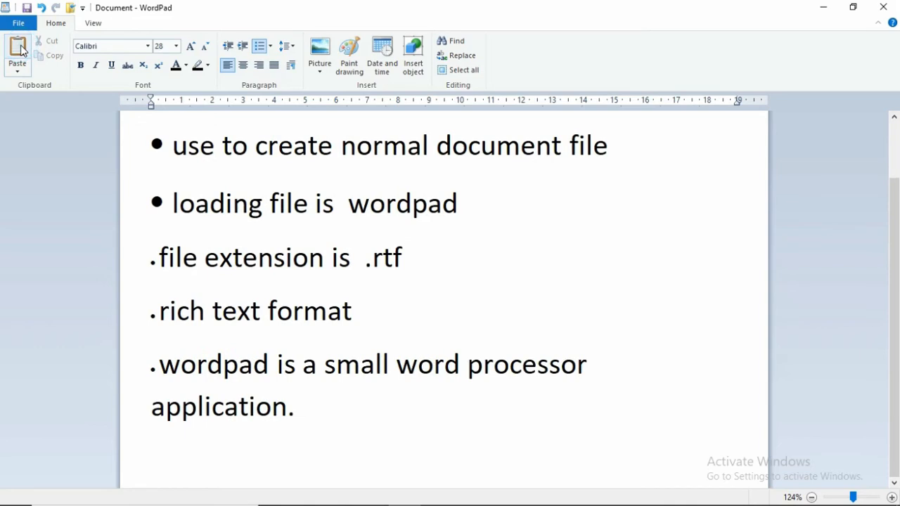
Try cutting and deleting the "rich text format" line, undoing each attempt, and finally delete its text
drag(393, 320, 176, 318)
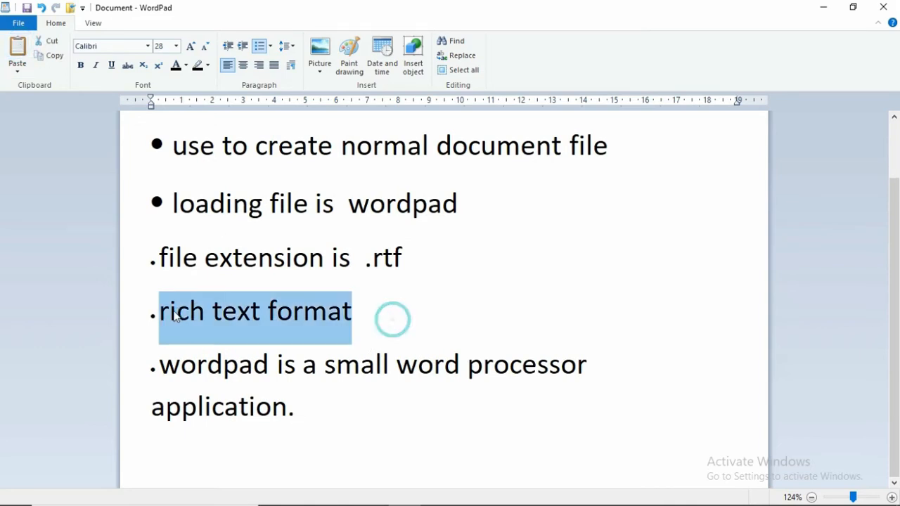
click(48, 41)
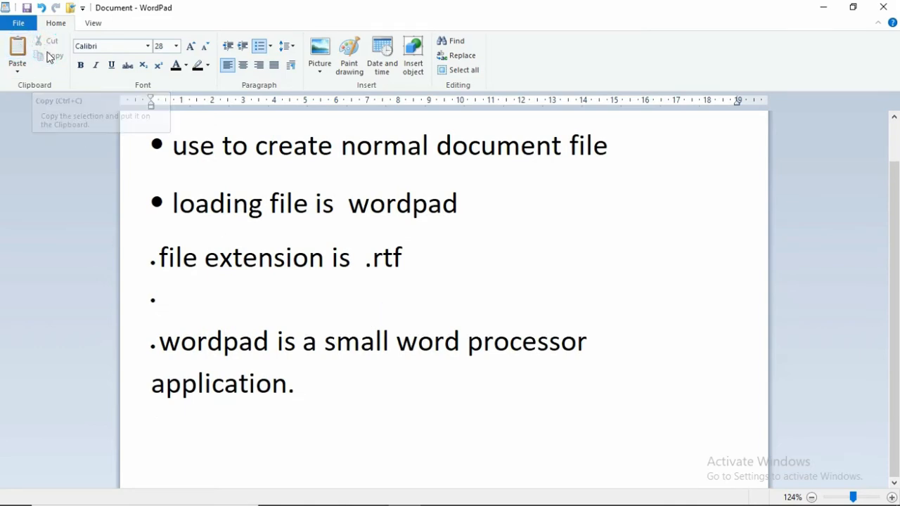
key(ctrl+z)
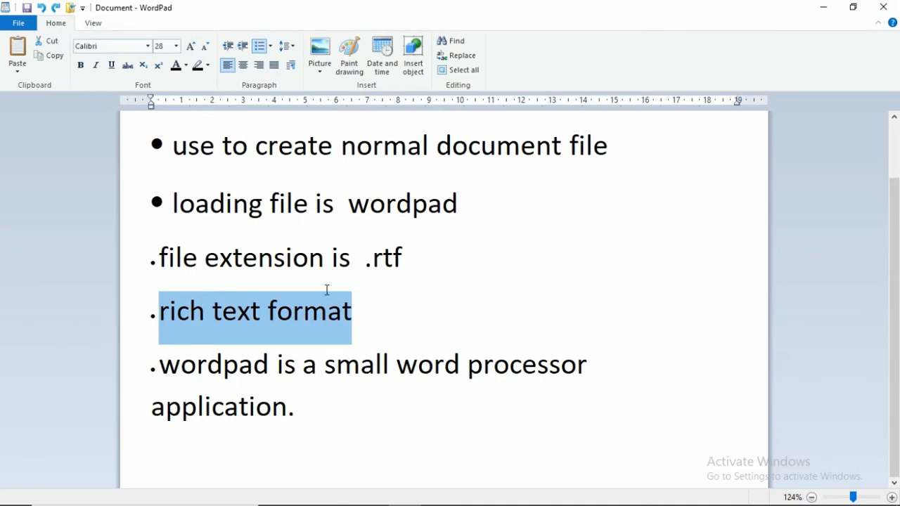
key(Delete)
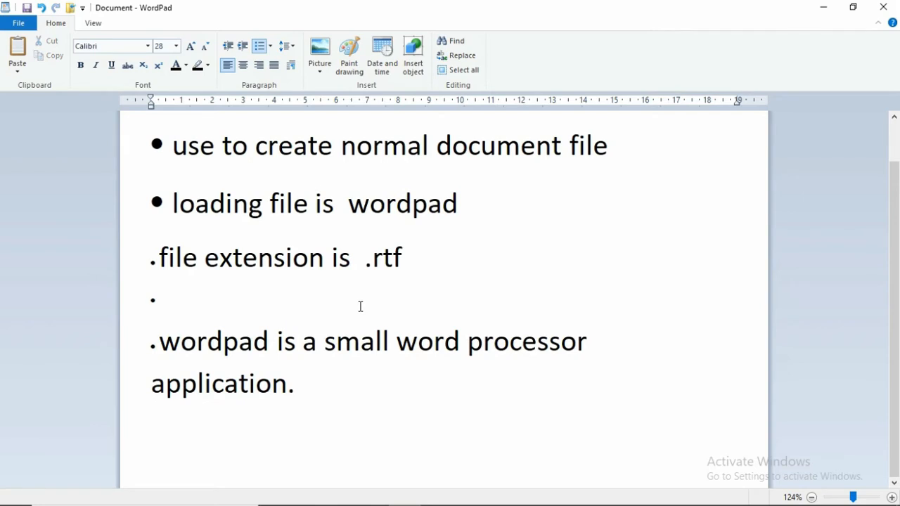
key(ctrl+z)
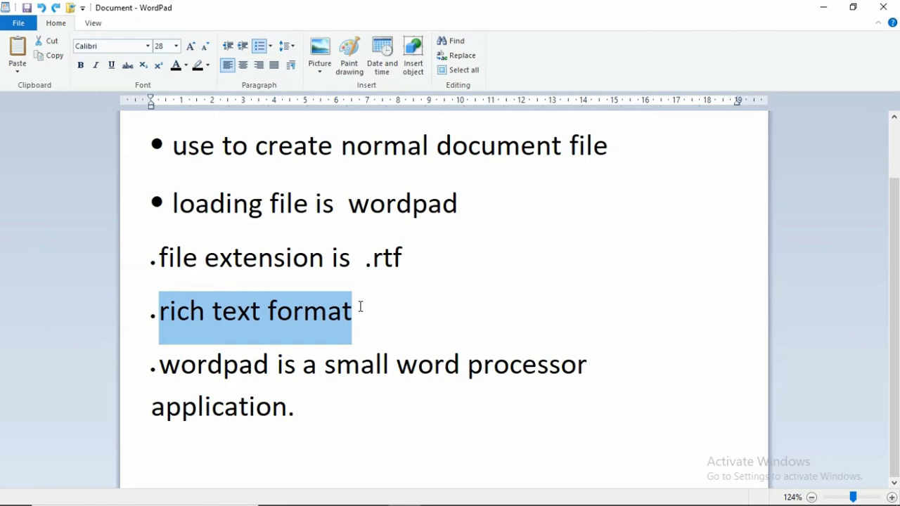
key(Delete)
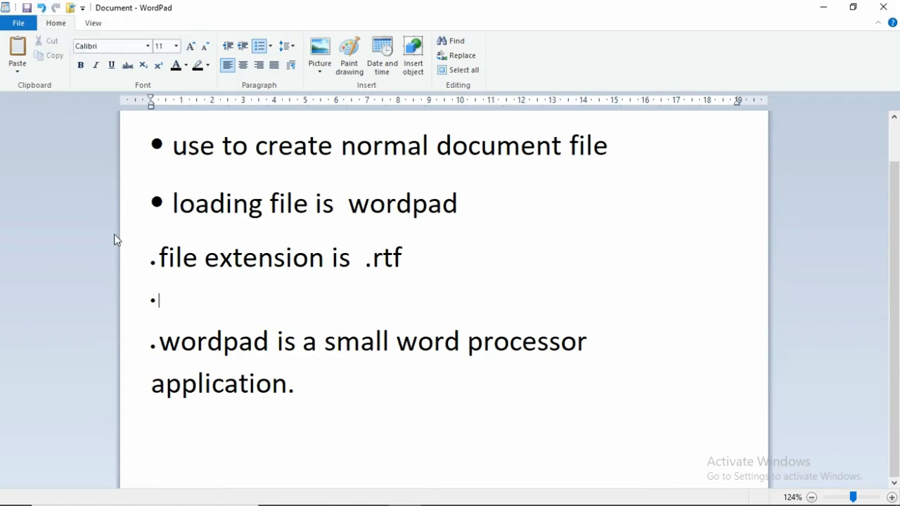
Undo the recent edits until the first bullet's text is back in its original place, and redo them all
key(ctrl+z)
key(ctrl+z)
key(ctrl+z)
key(ctrl+z)
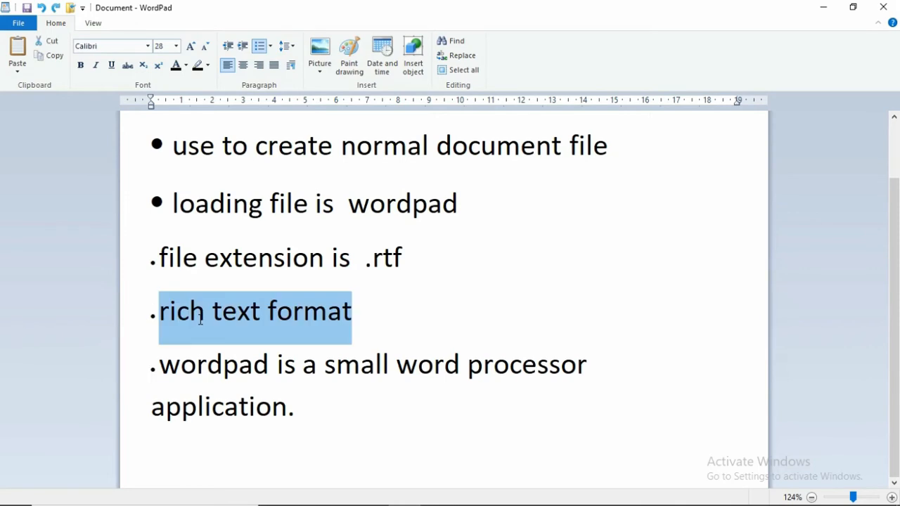
key(ctrl+z)
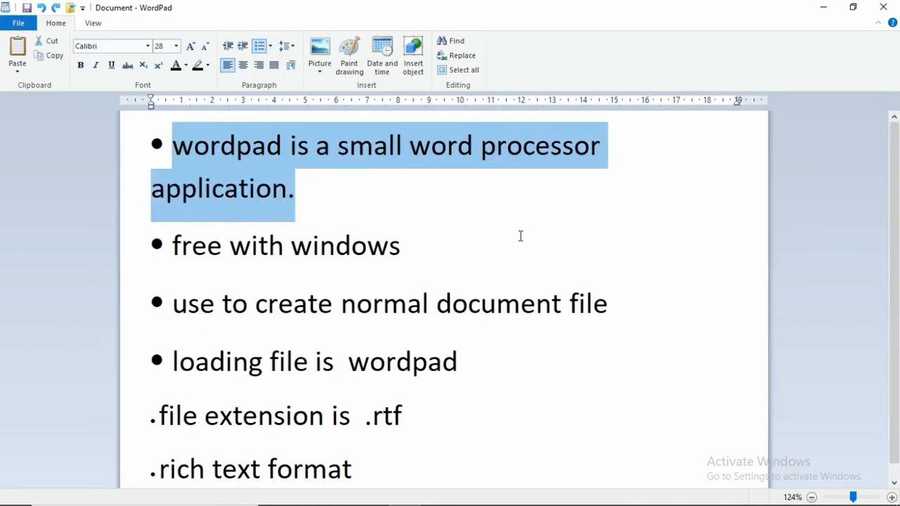
key(ctrl+z)
key(ctrl+z)
key(ctrl+z)
key(ctrl+z)
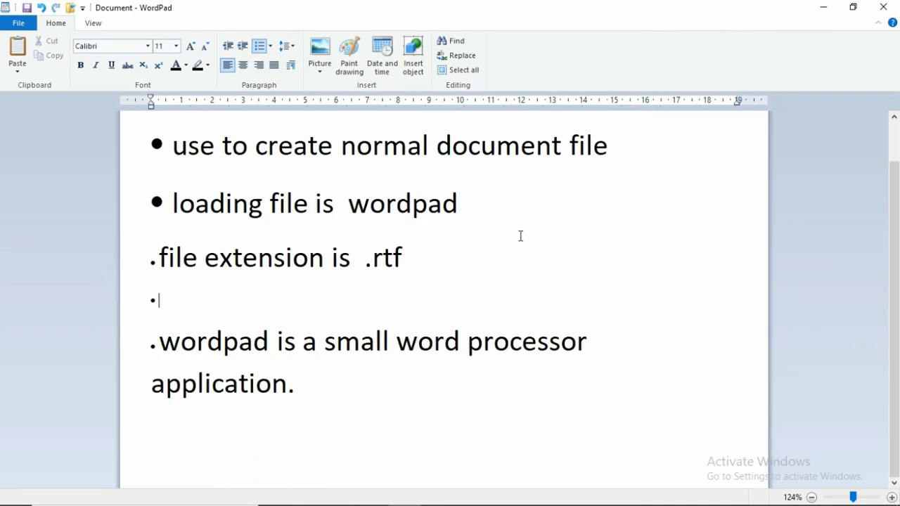
Copy "application." from the last bullet and place the cursor on an unbulleted empty line below it
drag(152, 186, 303, 190)
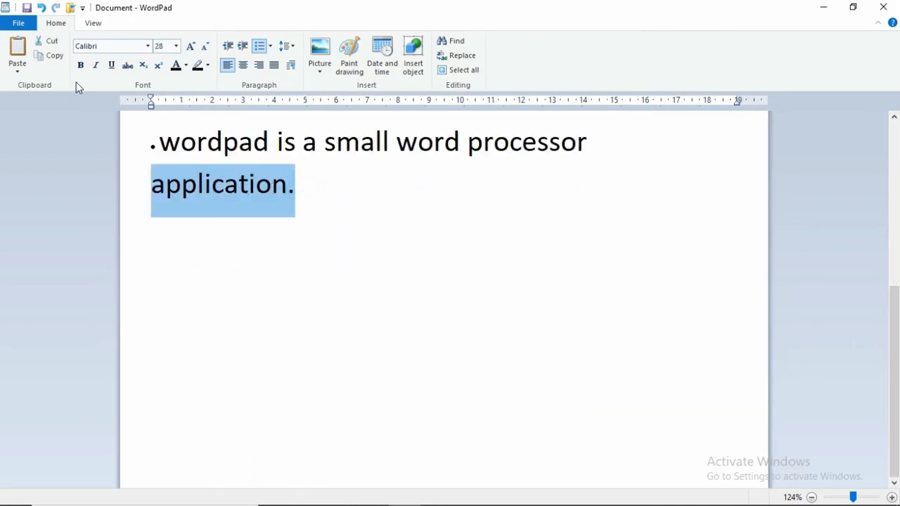
click(57, 56)
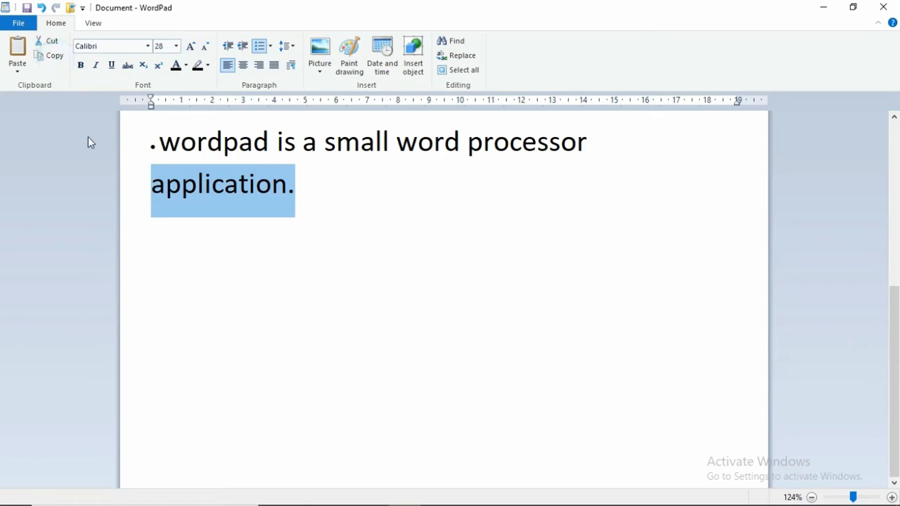
click(19, 74)
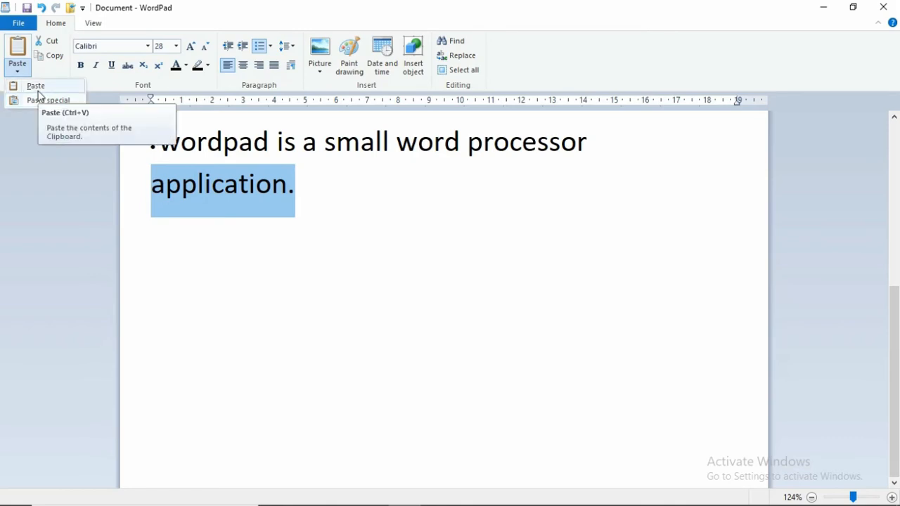
click(179, 321)
click(179, 321)
Insert the copied text below the list as Picture (Metafile) with Paste Special
click(17, 71)
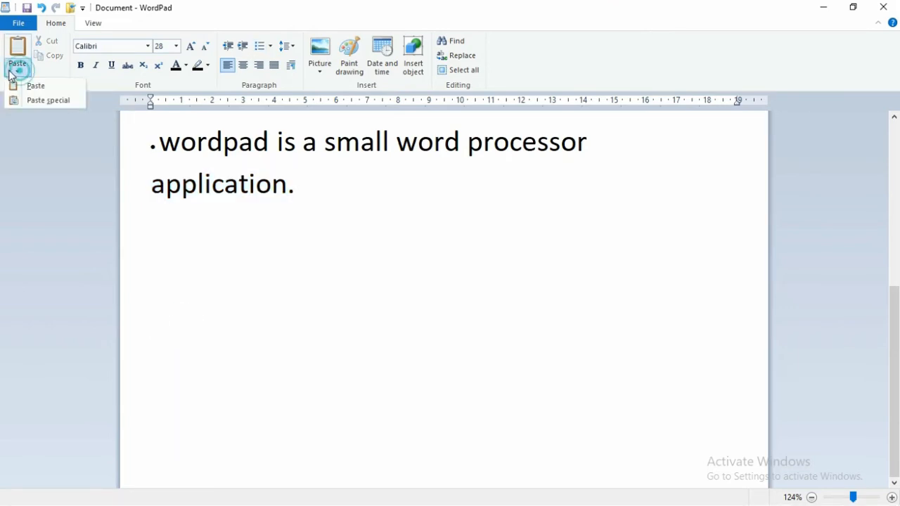
click(30, 103)
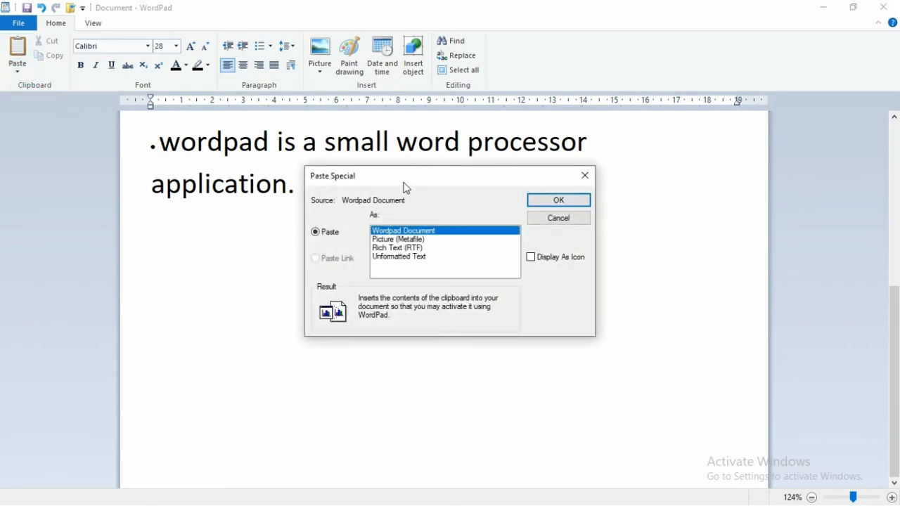
drag(404, 185, 405, 139)
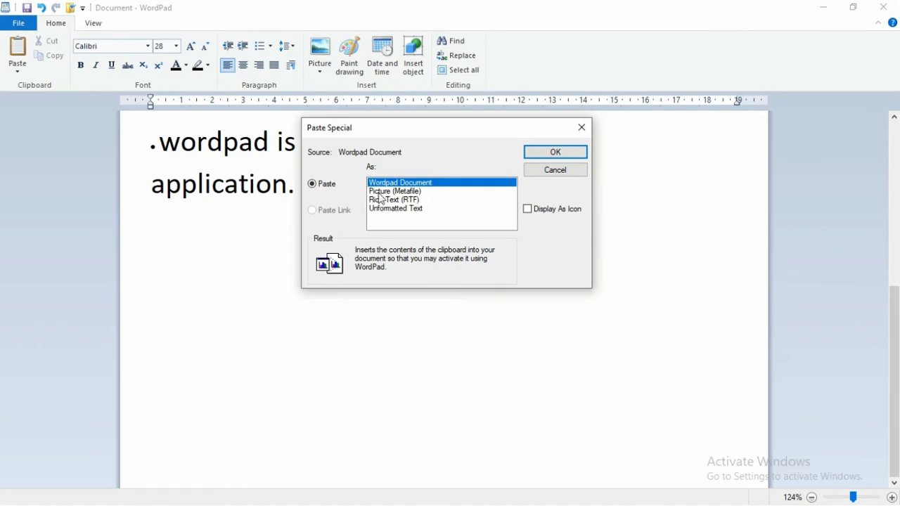
click(409, 191)
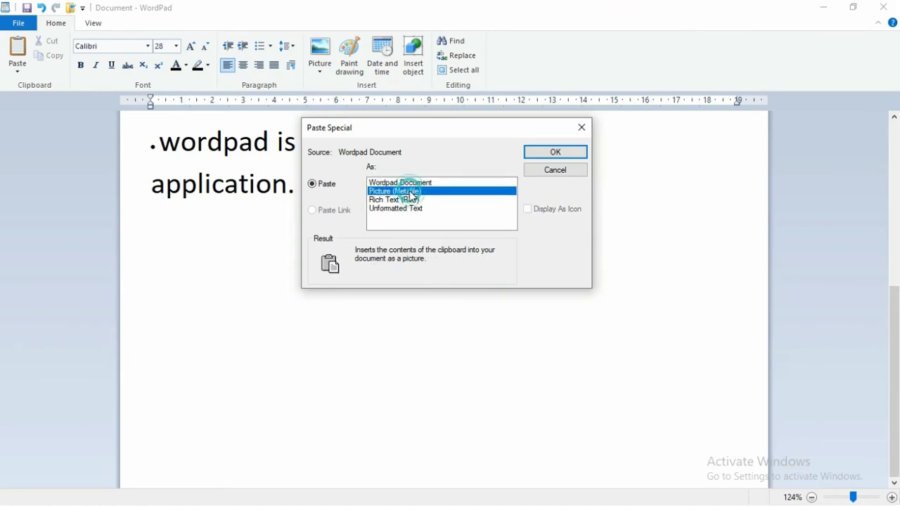
click(571, 155)
click(338, 265)
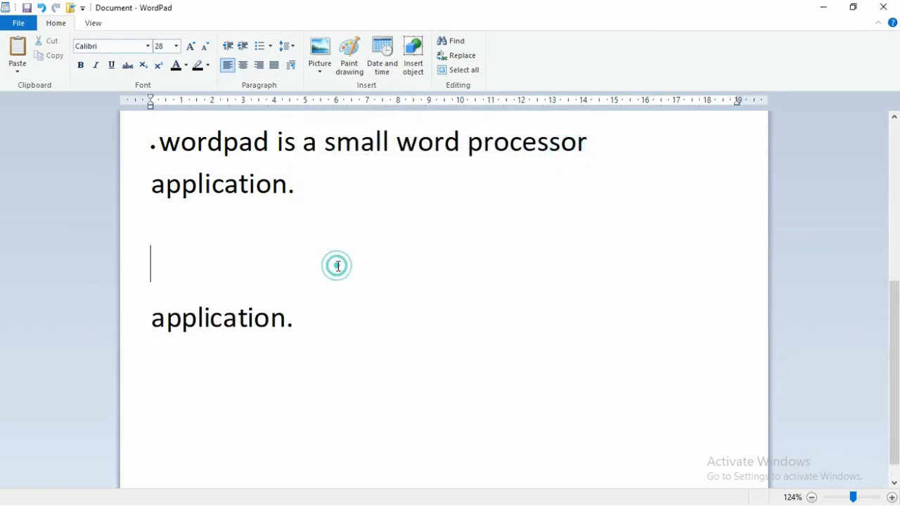
Select the pasted "application." picture and narrow it to about 16.7 on the ruler
click(249, 322)
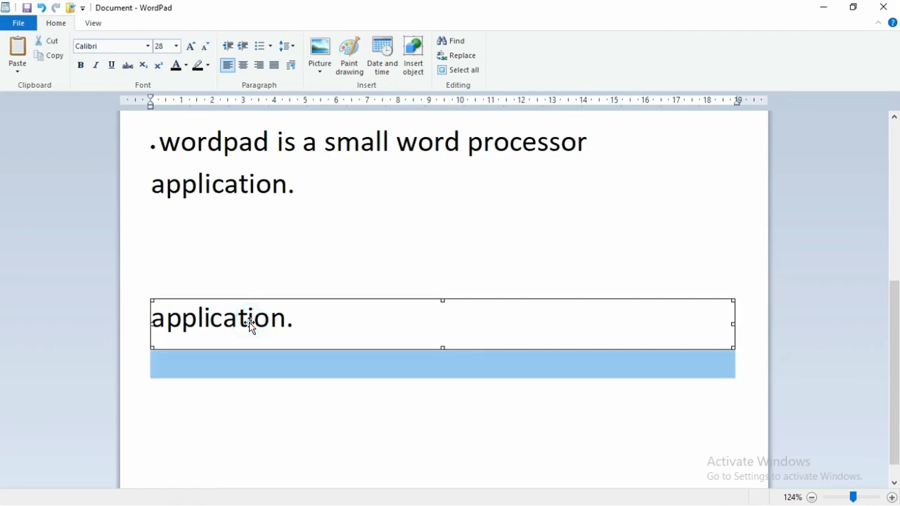
double_click(251, 324)
double_click(249, 322)
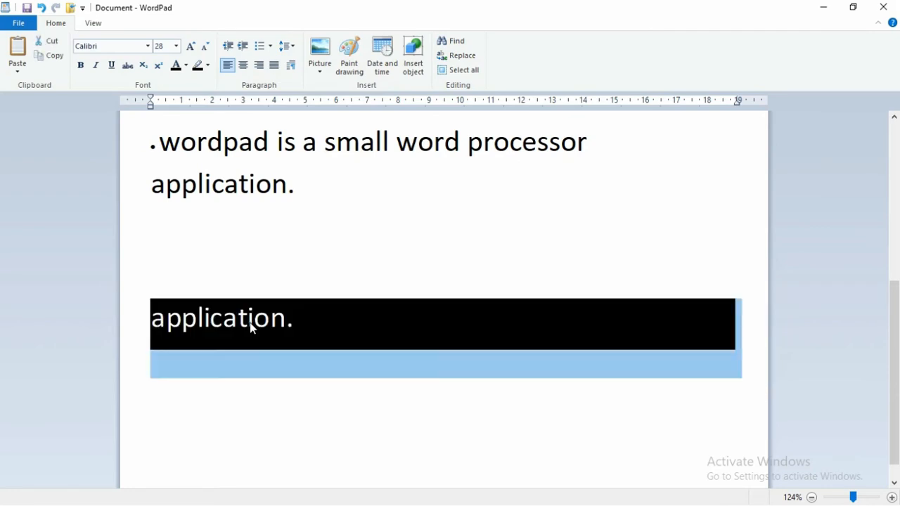
double_click(250, 322)
click(249, 322)
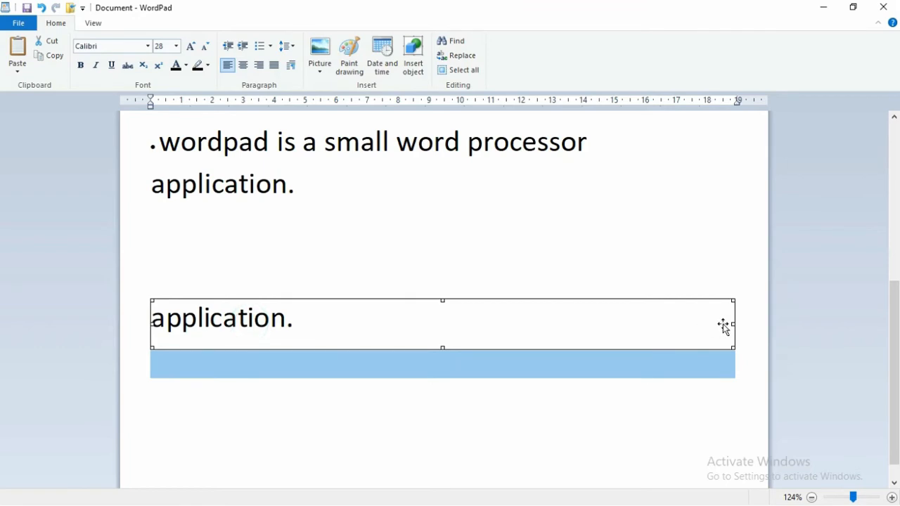
drag(733, 324, 663, 316)
click(407, 299)
double_click(407, 298)
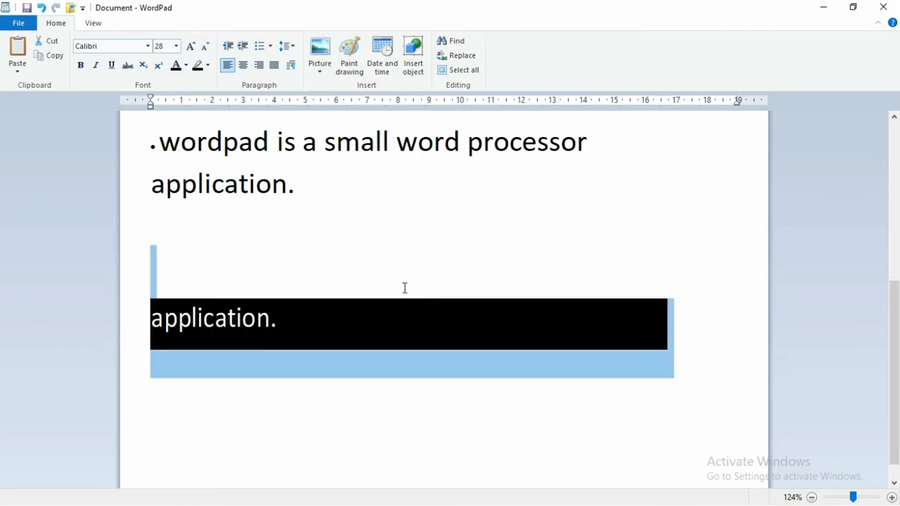
Select the pasted "application." picture below the list and delete it
click(400, 305)
mouse_move(408, 299)
mouse_down()
mouse_move(418, 241)
mouse_move(410, 309)
mouse_up()
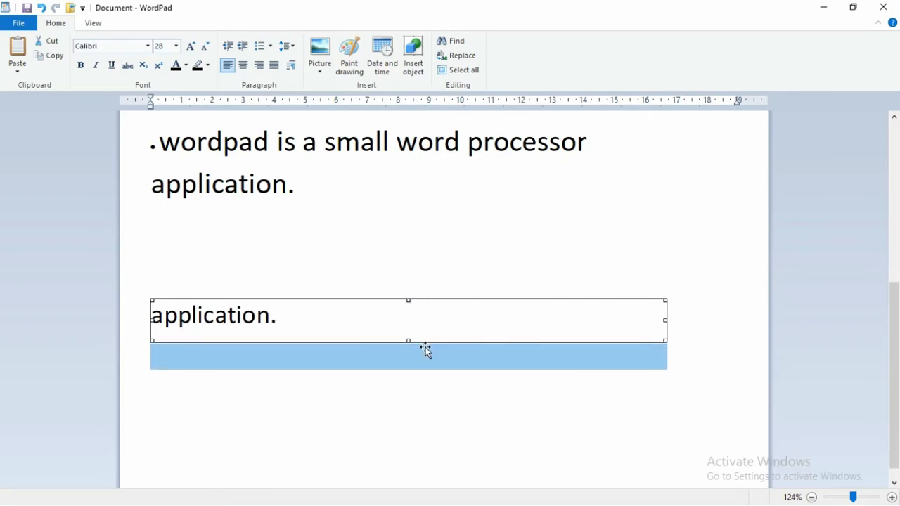
key(Delete)
Review the Paste Special formats for the copied text, including Unformatted Text, and close the dialog without pasting
click(19, 70)
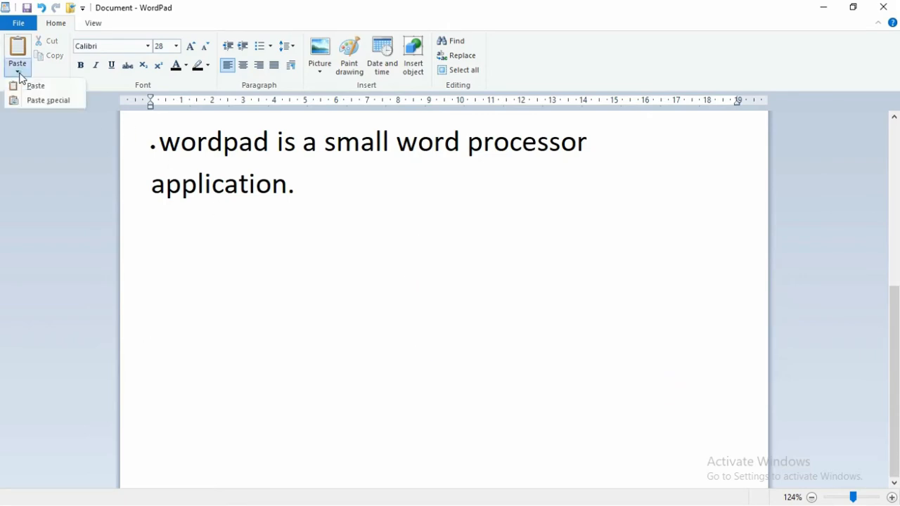
click(32, 100)
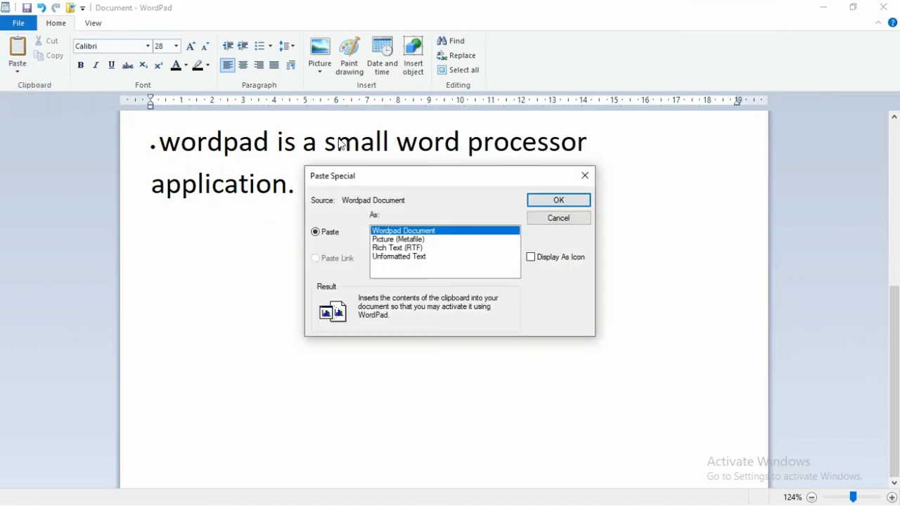
click(575, 222)
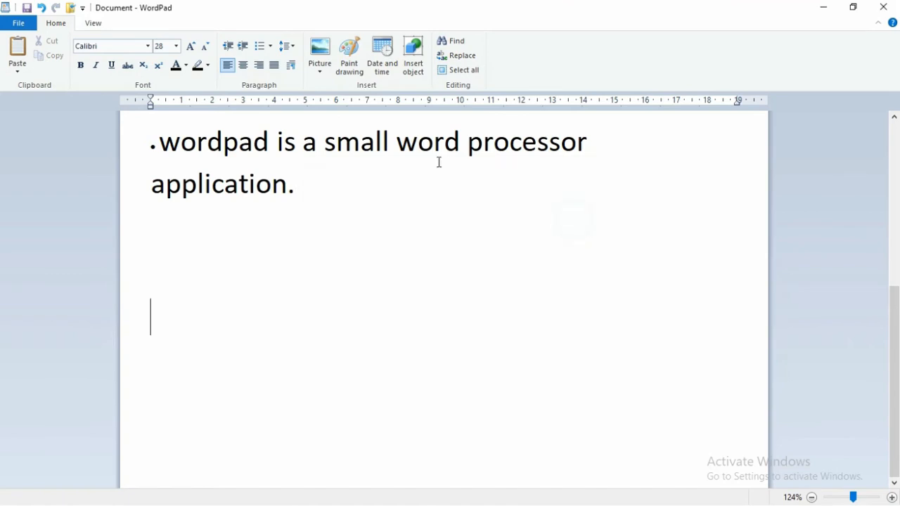
click(18, 70)
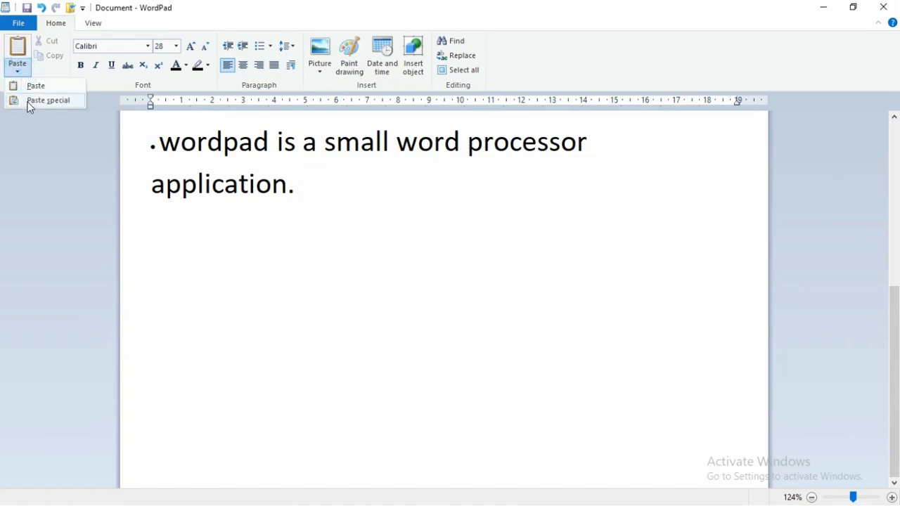
click(27, 103)
click(392, 258)
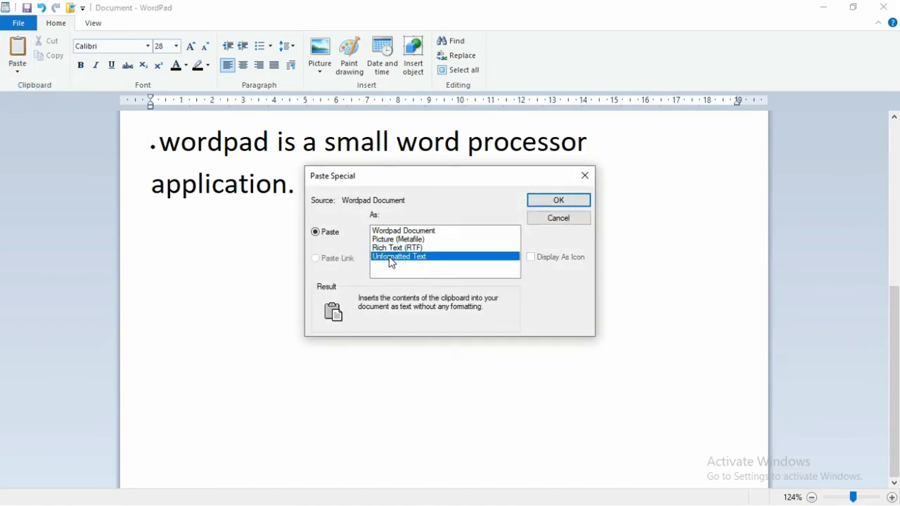
click(534, 220)
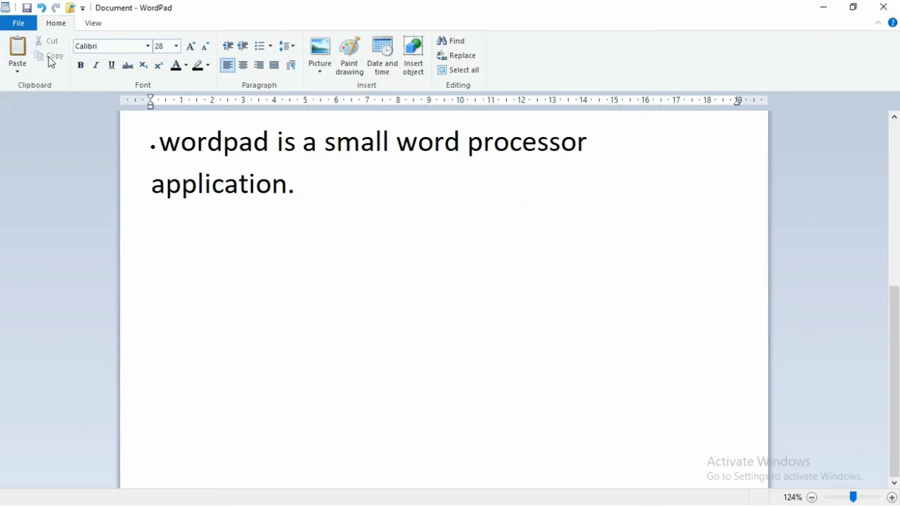
Try Candara on the last bullet, "wordpad is a small word processor application.", and set its font to Brush Script MT
click(148, 47)
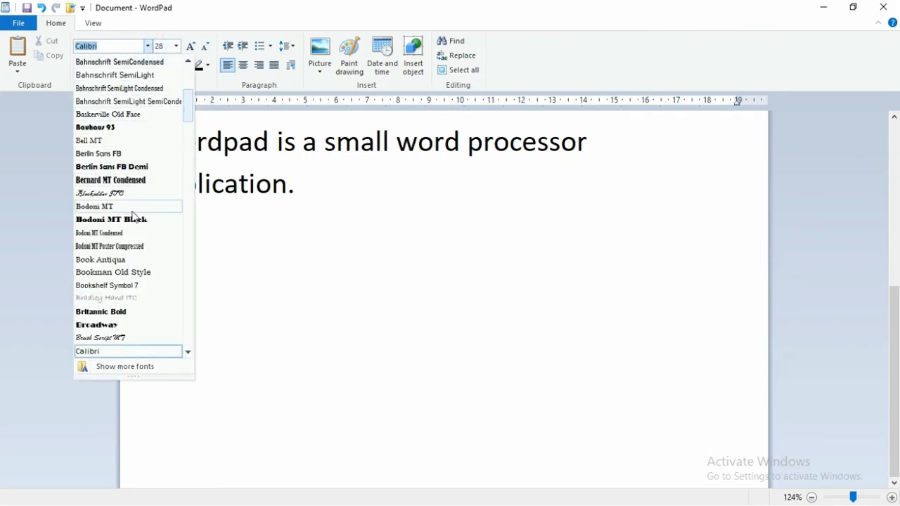
click(330, 207)
drag(330, 206, 169, 151)
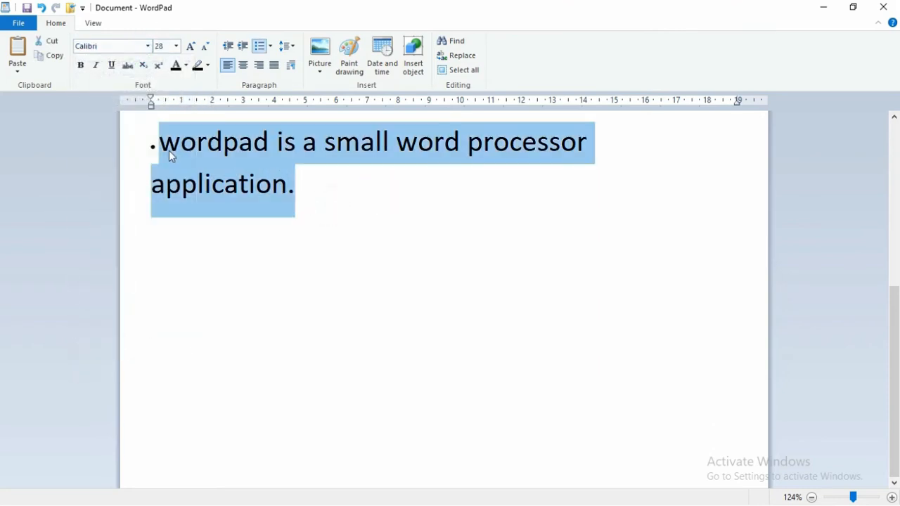
click(148, 46)
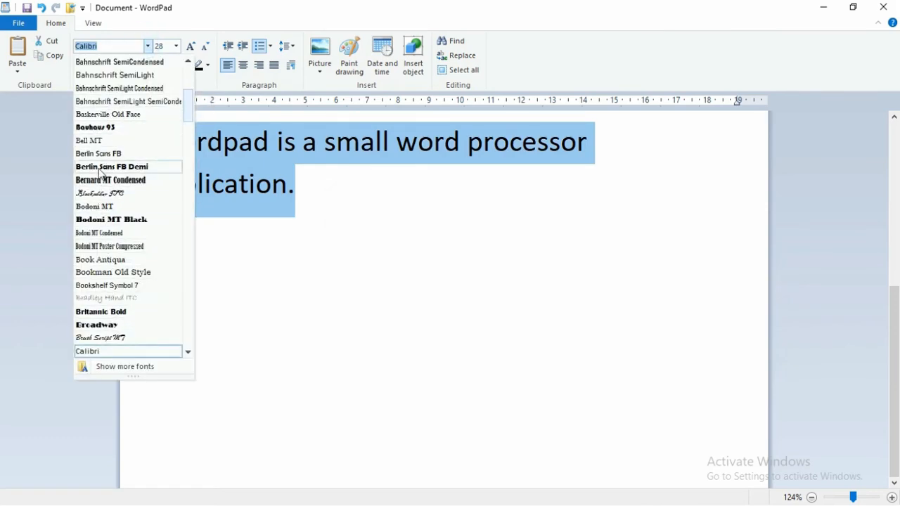
scroll(104, 155, down, 6)
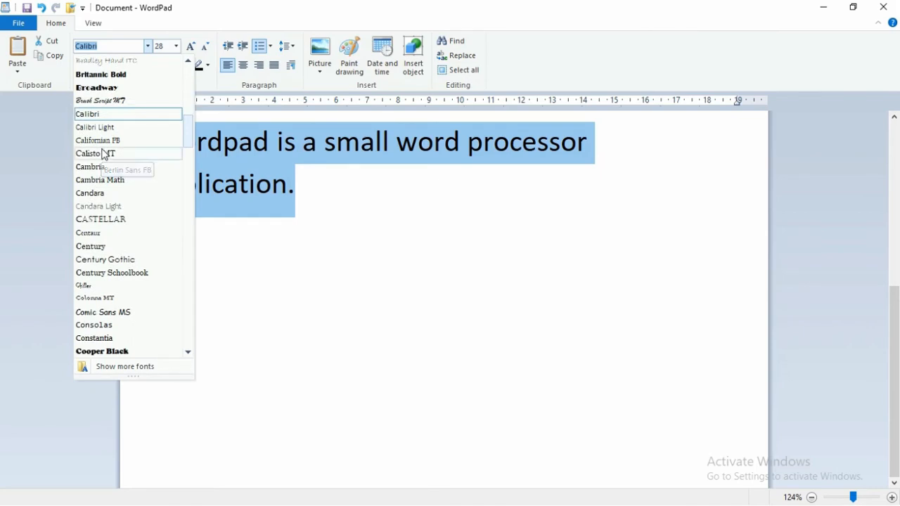
click(106, 193)
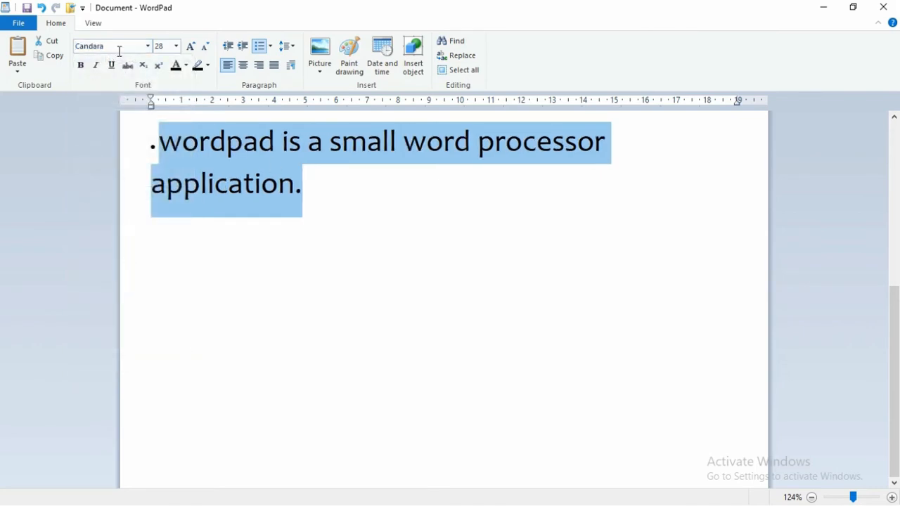
click(147, 46)
click(91, 260)
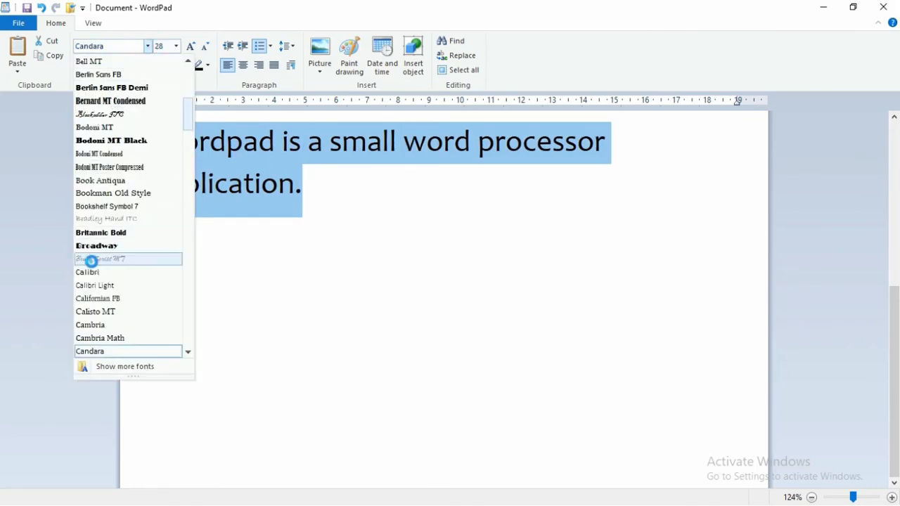
Compare the last bullet's font with the other bullets, selecting it and the "file extension is .rtf" line in turn
scroll(250, 168, up, 5)
scroll(250, 165, down, 3)
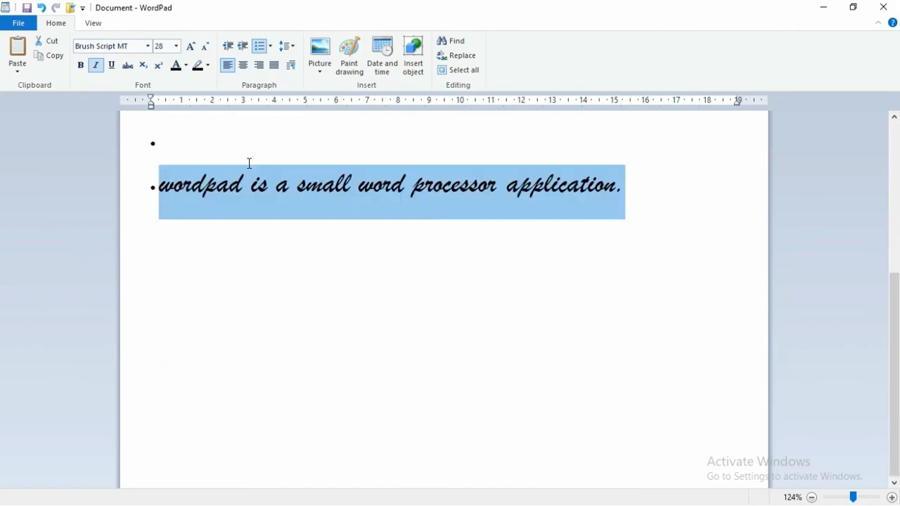
scroll(250, 163, up, 3)
scroll(250, 163, down, 2)
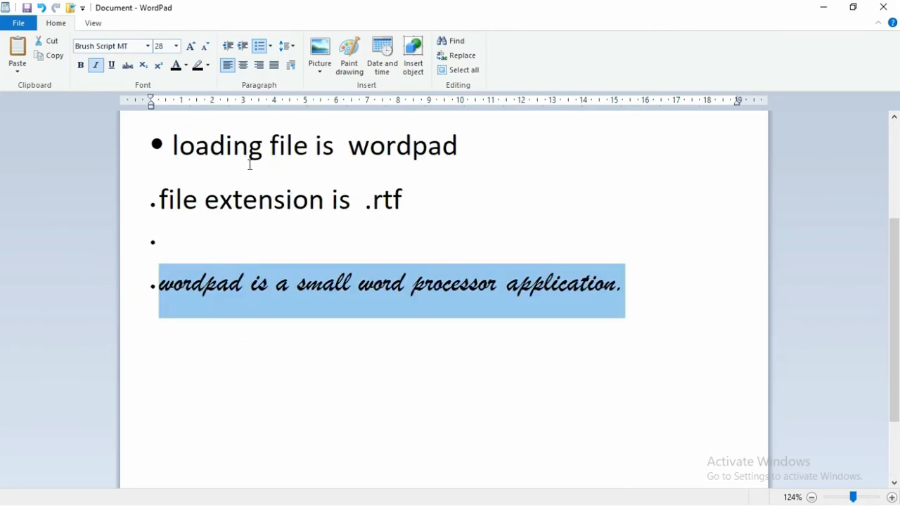
click(603, 263)
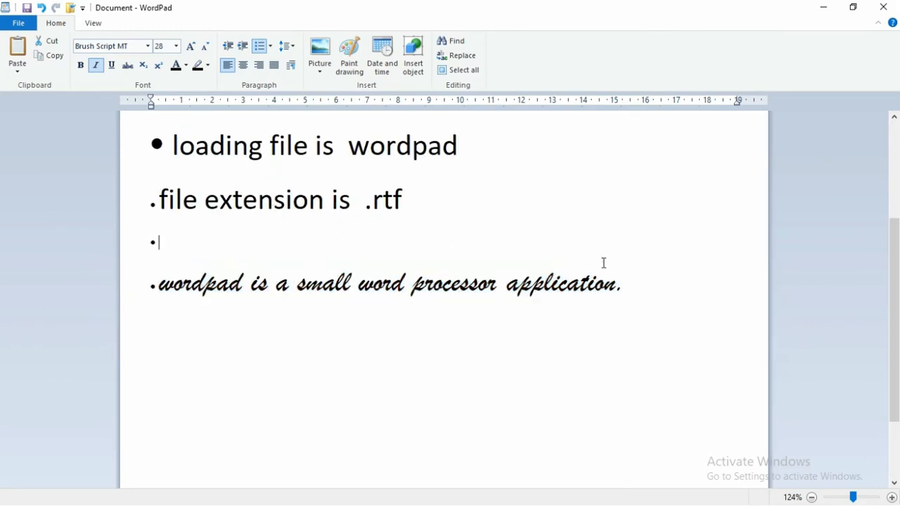
drag(636, 275, 140, 273)
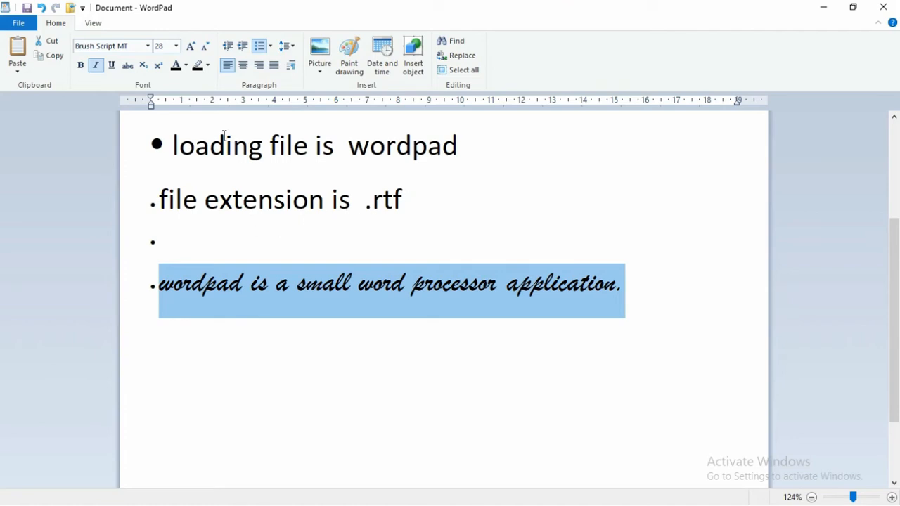
drag(408, 200, 194, 218)
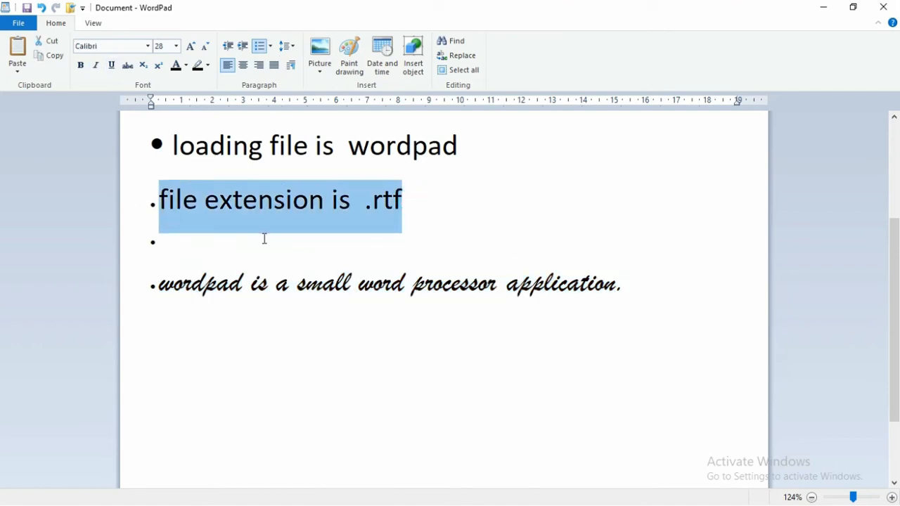
Enlarge the letter "e" of "use" in the "use to create normal document file" bullet to size 120 with Grow Font
scroll(264, 240, up, 3)
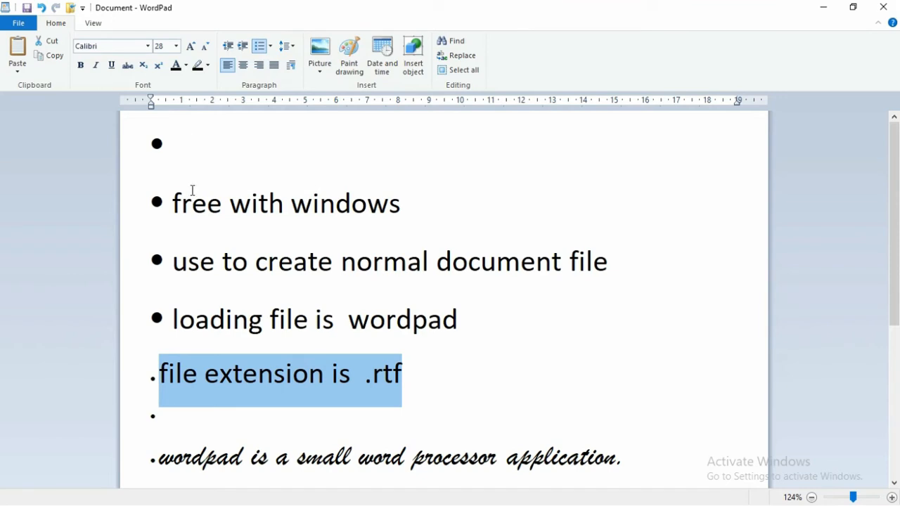
drag(213, 256, 201, 260)
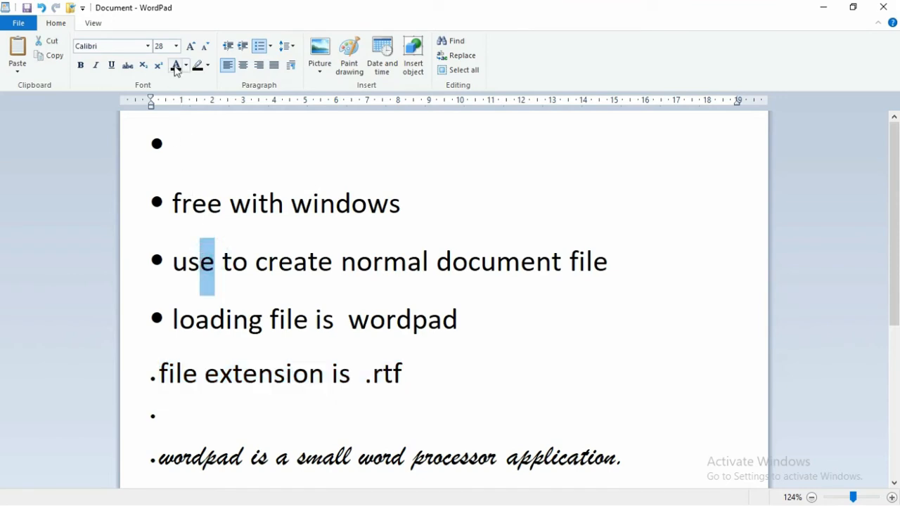
click(190, 47)
click(190, 48)
click(190, 48)
click(190, 48)
click(190, 48)
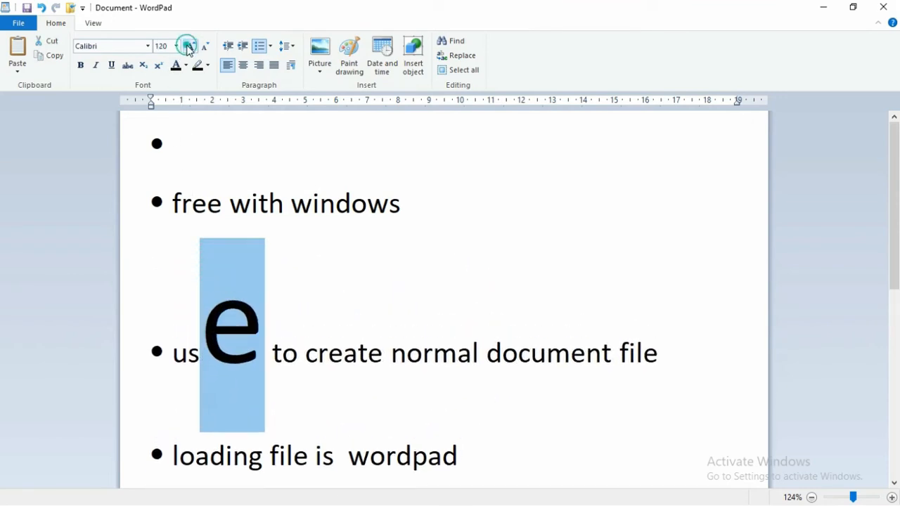
Shrink the enlarged letter "e" of "use" back to size 28 with Shrink Font
click(203, 48)
click(204, 47)
click(204, 48)
click(204, 48)
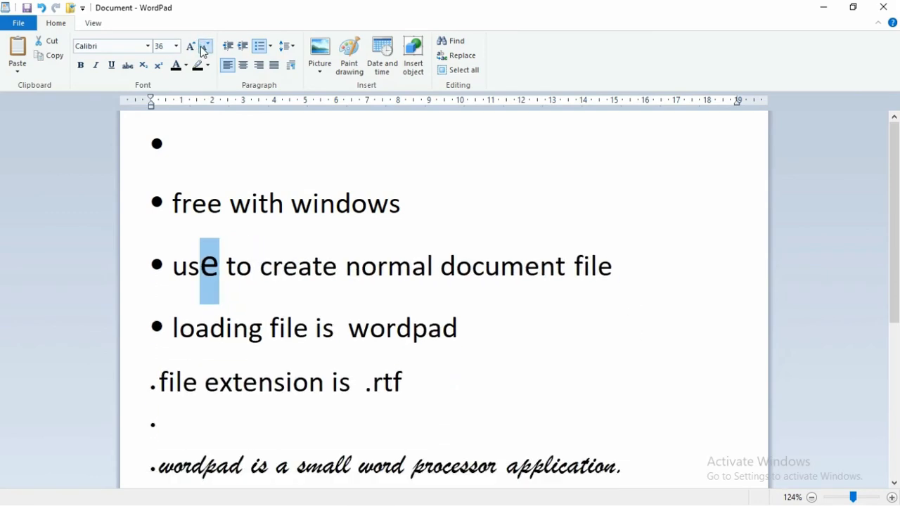
click(204, 48)
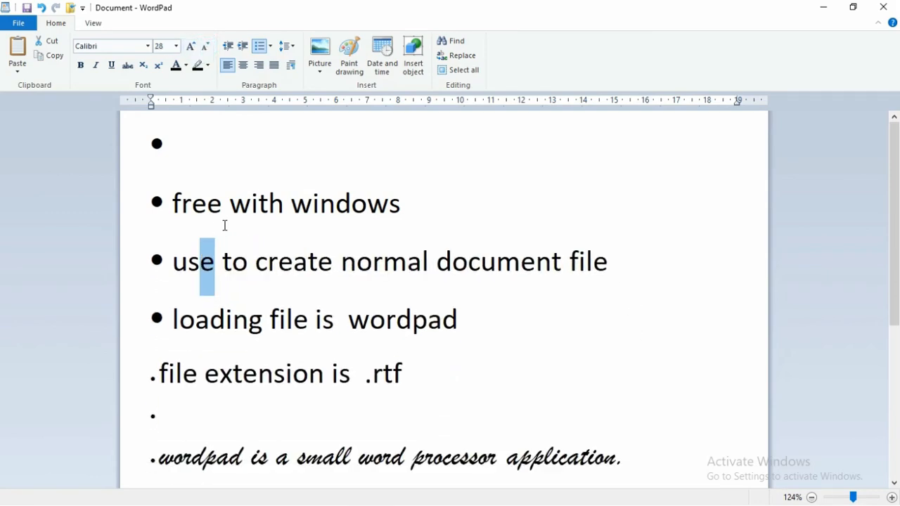
Select "wordpad is a" in the last bullet and enlarge it past size 72 with Grow Font
scroll(228, 223, down, 3)
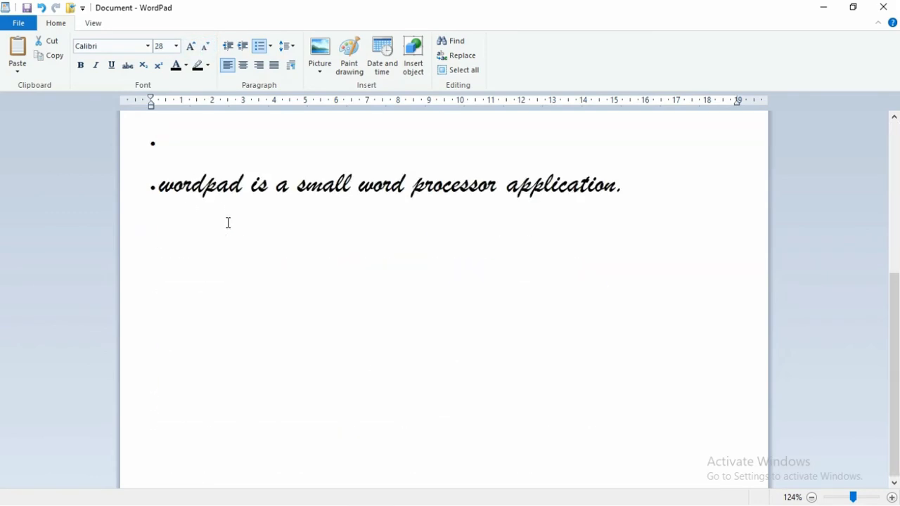
click(177, 47)
click(176, 47)
key(ctrl+shift+Left)
key(ctrl+shift+Left)
key(ctrl+shift+Left)
click(196, 48)
click(196, 48)
click(197, 50)
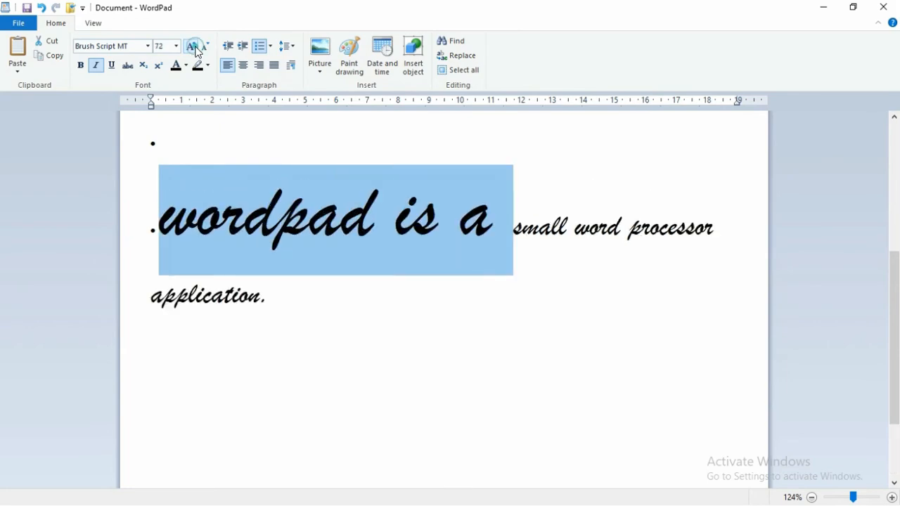
click(197, 49)
click(197, 49)
Shrink "wordpad is a" in the last bullet back to size 28 with Shrink Font
click(207, 50)
click(207, 49)
click(207, 49)
click(208, 51)
click(208, 51)
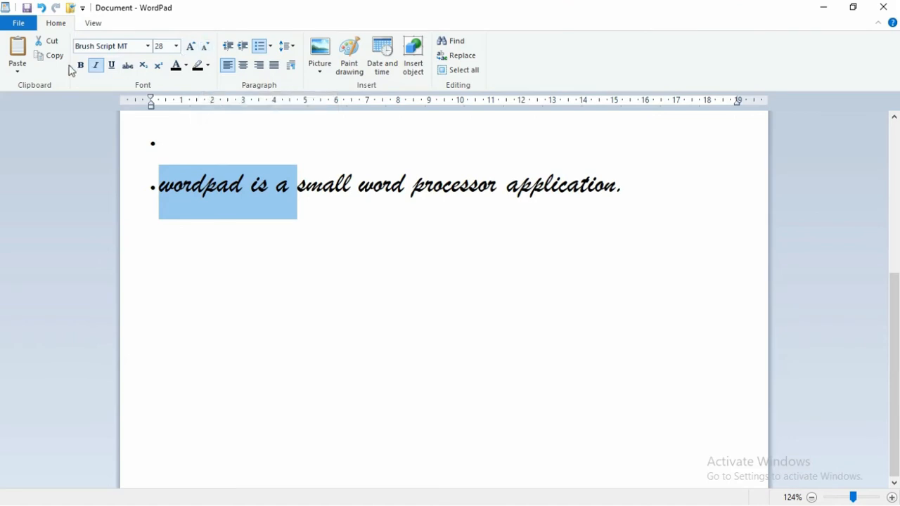
Select "free with windows" and switch bold on and off twice
scroll(196, 190, up, 3)
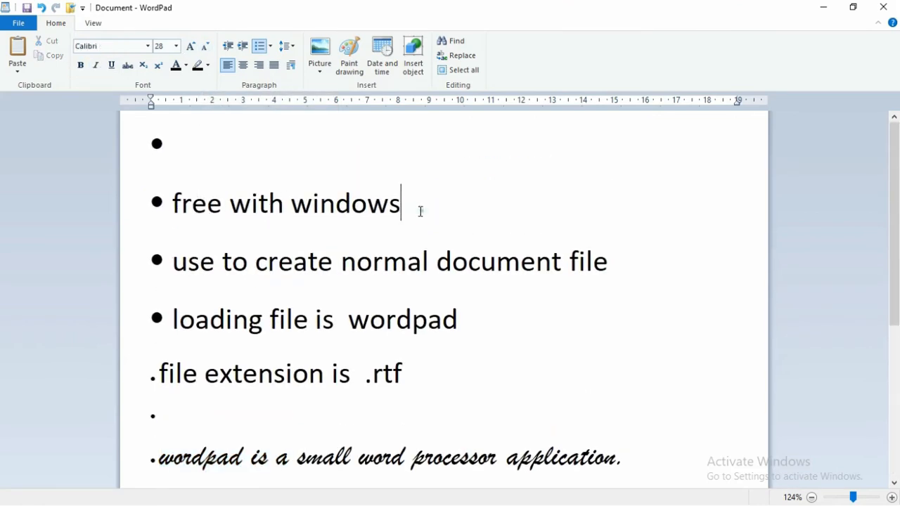
drag(420, 209, 173, 206)
click(81, 67)
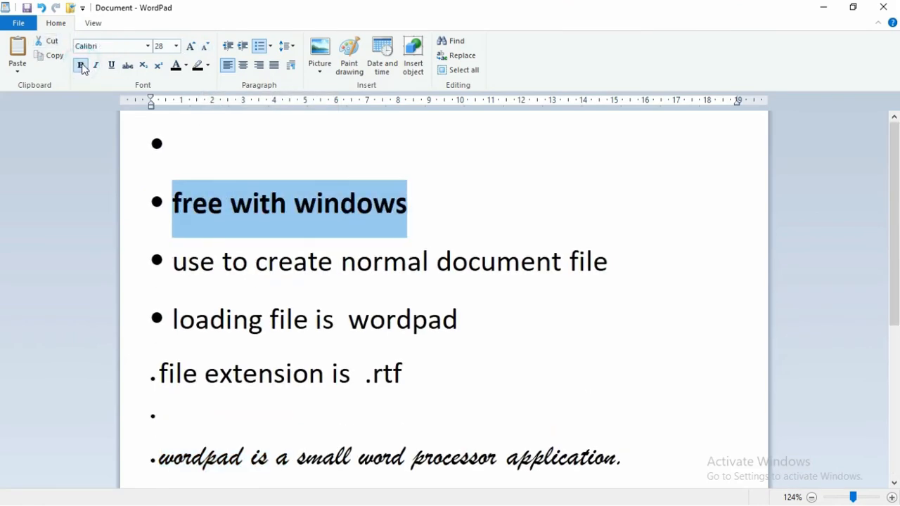
click(82, 67)
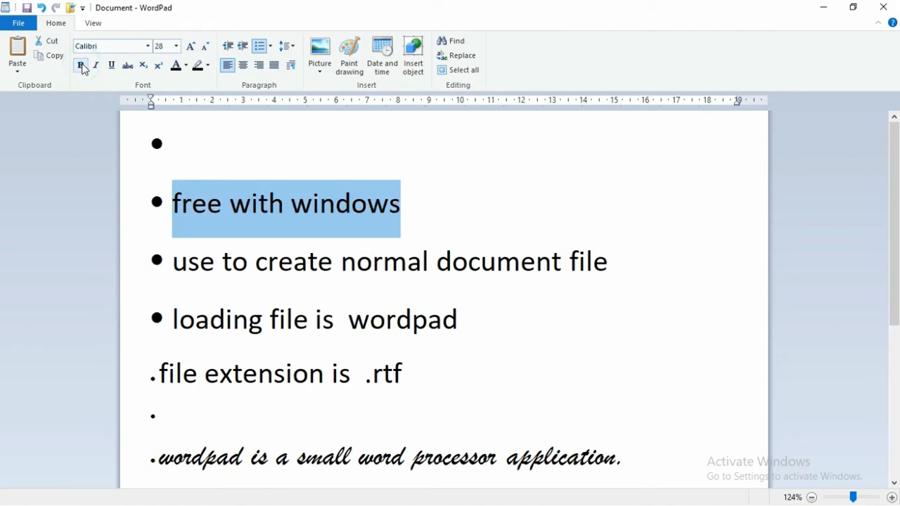
click(81, 67)
click(81, 66)
Switch italic on and off twice and underline on and off once for "free with windows"
click(96, 67)
click(96, 67)
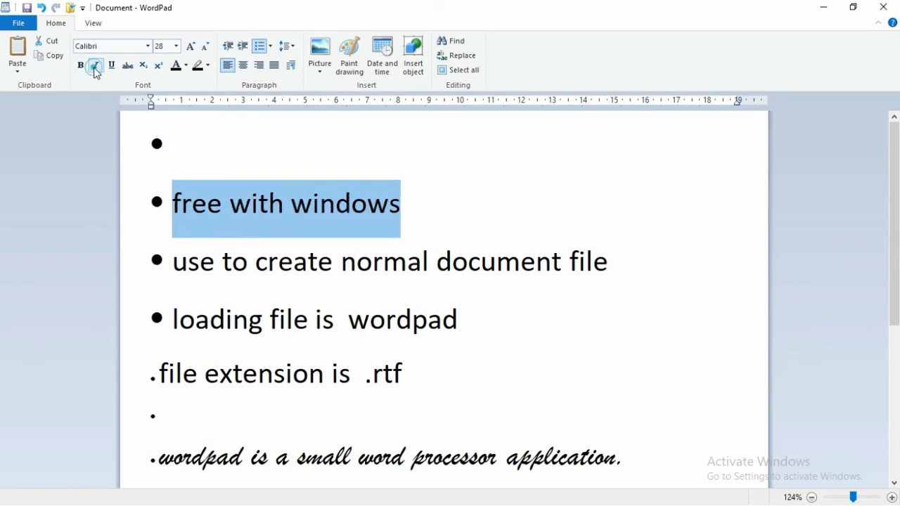
click(96, 67)
click(95, 67)
click(113, 67)
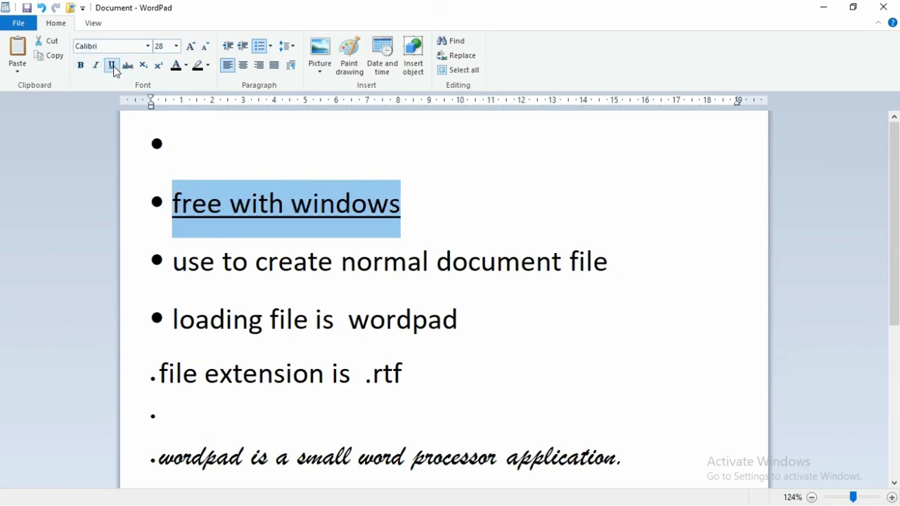
click(114, 68)
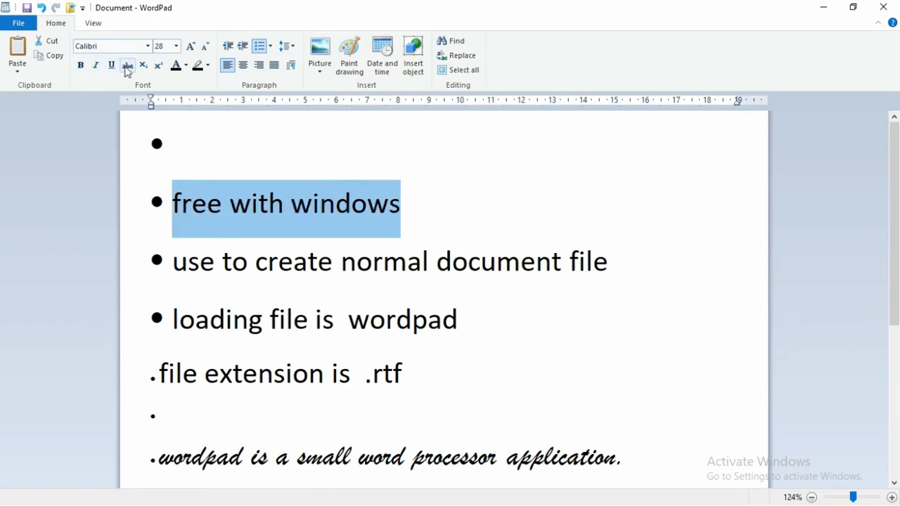
Apply strikethrough to "free with windows" and deselect the text
click(128, 68)
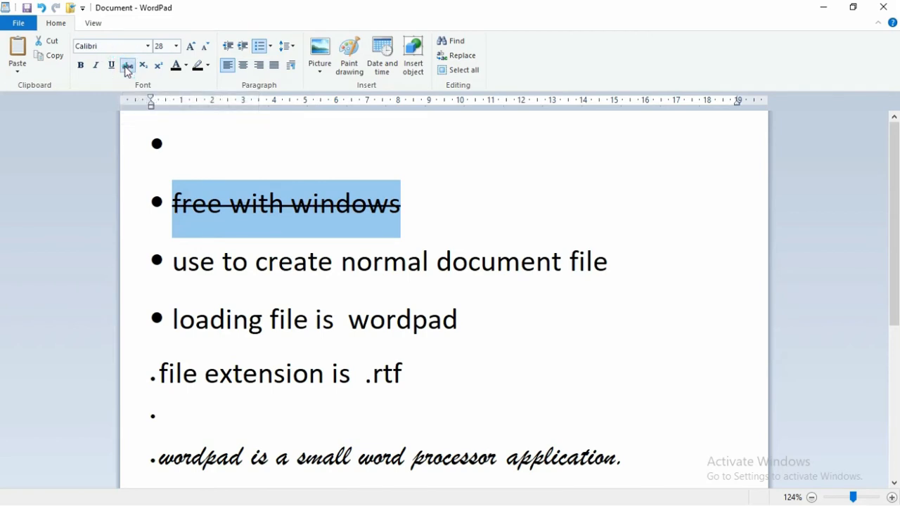
click(179, 215)
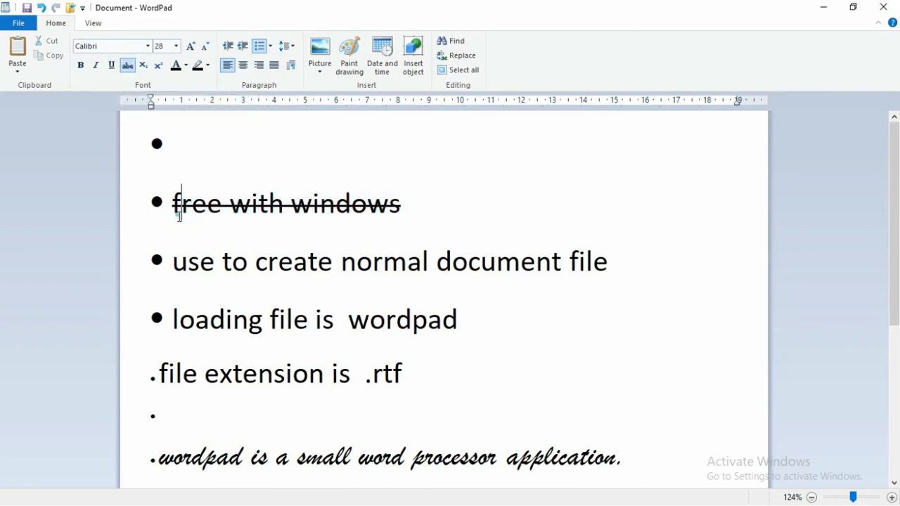
click(334, 203)
Remove the empty bullet above "free with windows" and add three blank lines at the start of the document
drag(414, 215, 286, 233)
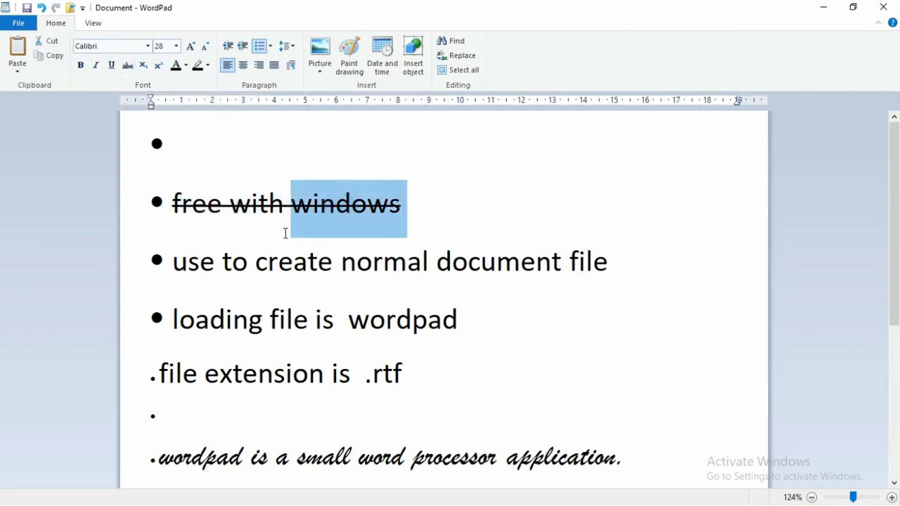
click(285, 233)
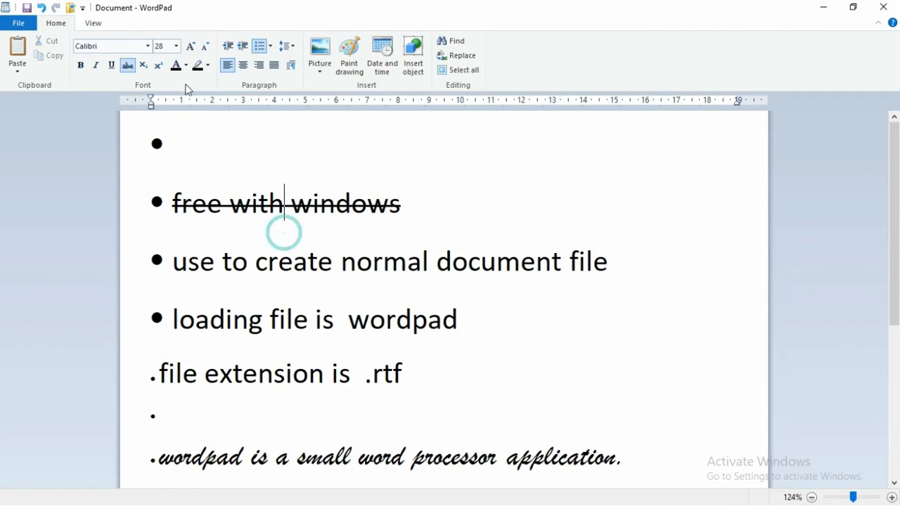
click(227, 170)
key(BackSpace)
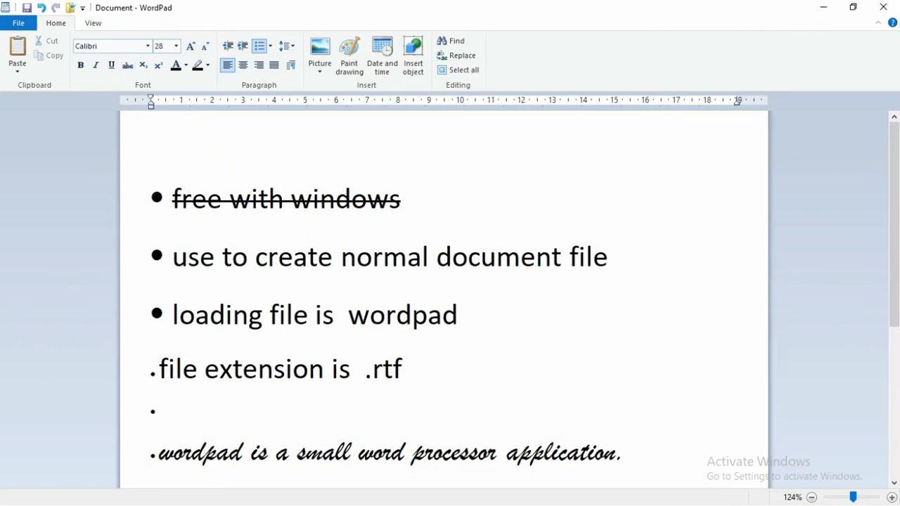
key(Return)
key(Return)
key(Return)
key(Up)
key(Up)
key(Up)
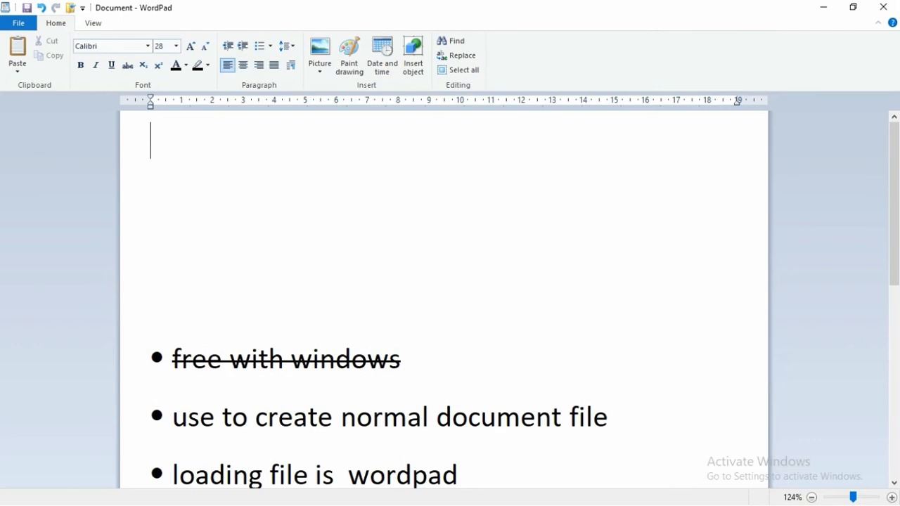
Enter "a2" on the first line and format the 2 as superscript
text(a2)
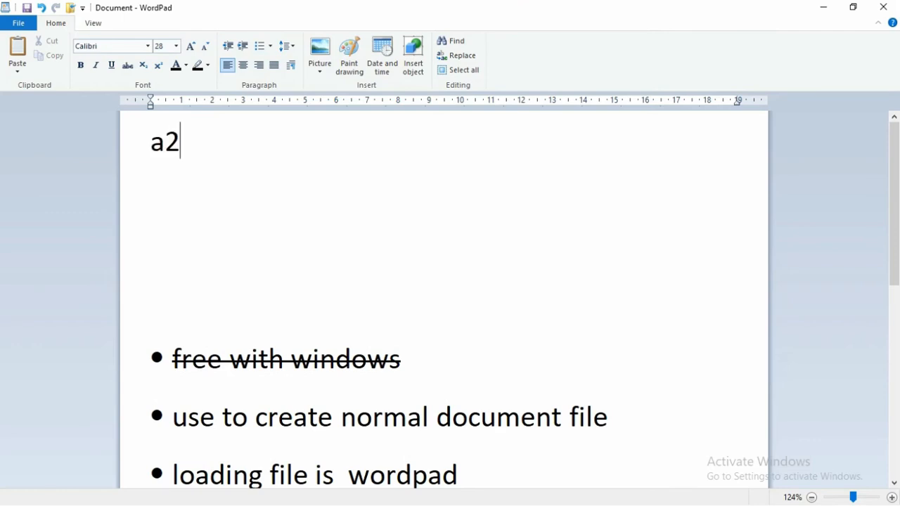
key(shift+Left)
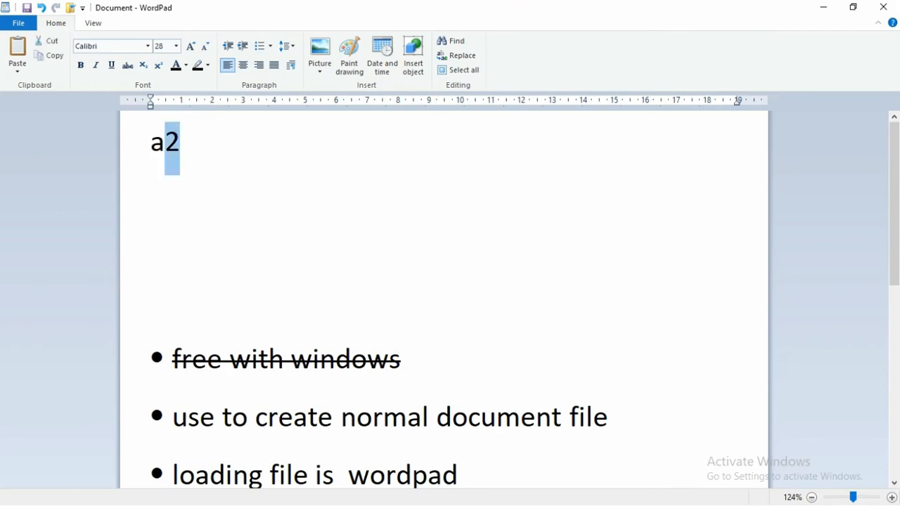
click(159, 65)
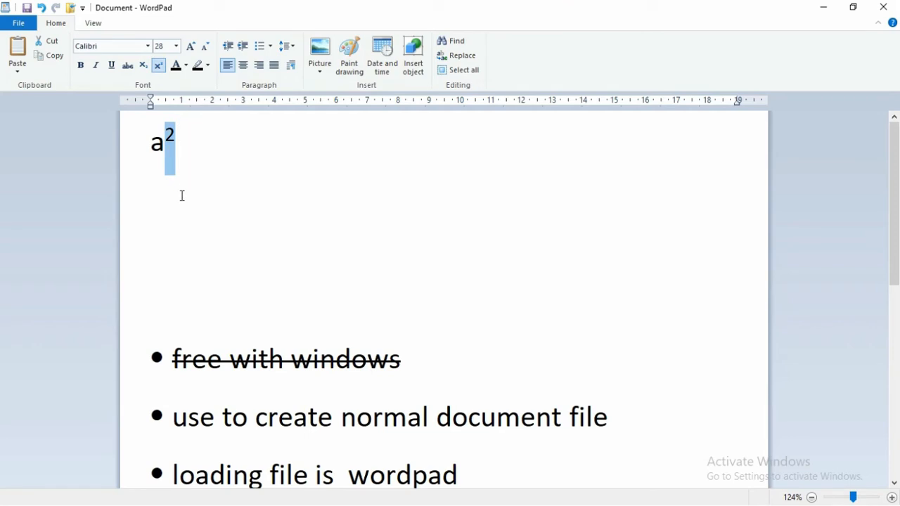
Change the 2 on the first line to subscript and replace the "a" before it with a capital "A"
click(144, 65)
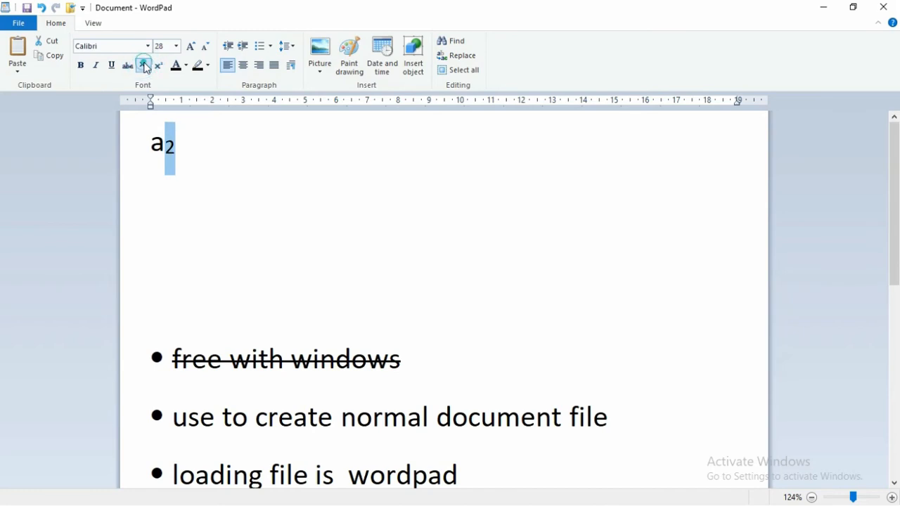
click(166, 157)
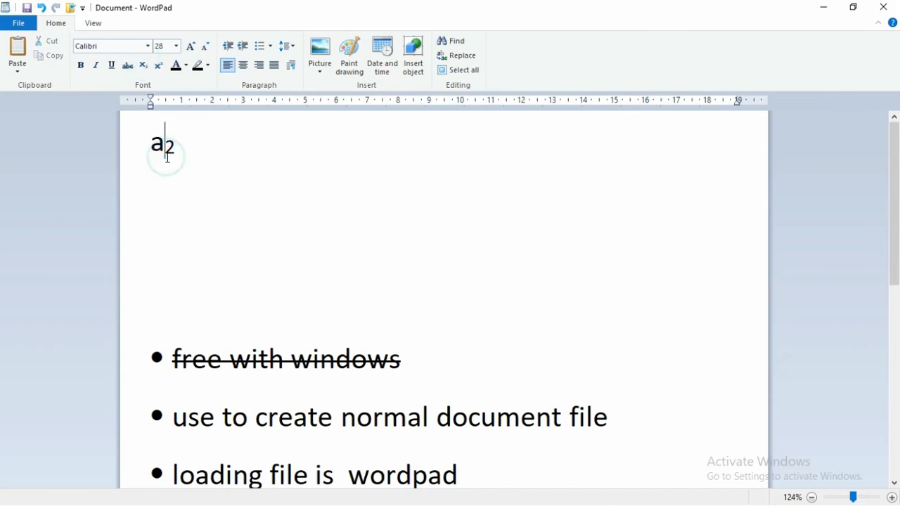
key(BackSpace)
text(A)
Highlight the "loading file is wordpad" bullet in black and set its text color to red
scroll(201, 159, down, 5)
scroll(200, 159, up, 5)
scroll(213, 161, down, 5)
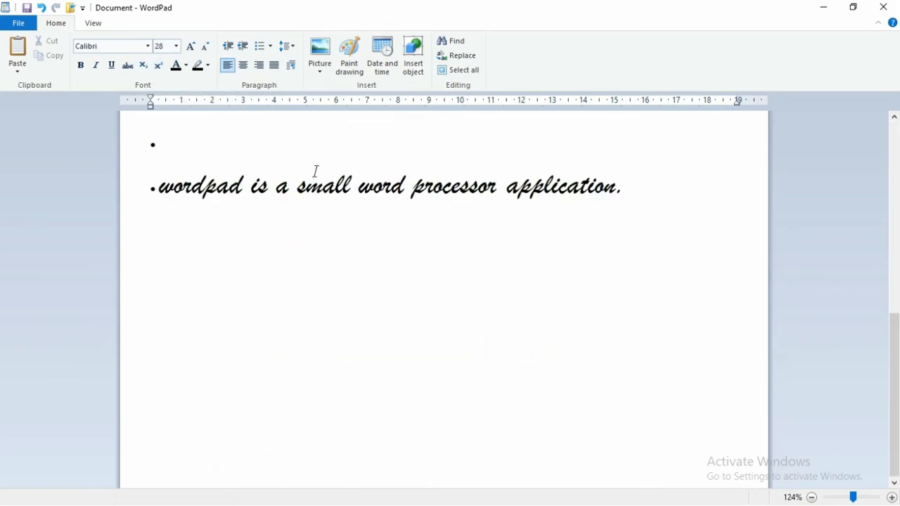
scroll(352, 169, up, 5)
scroll(412, 232, down, 3)
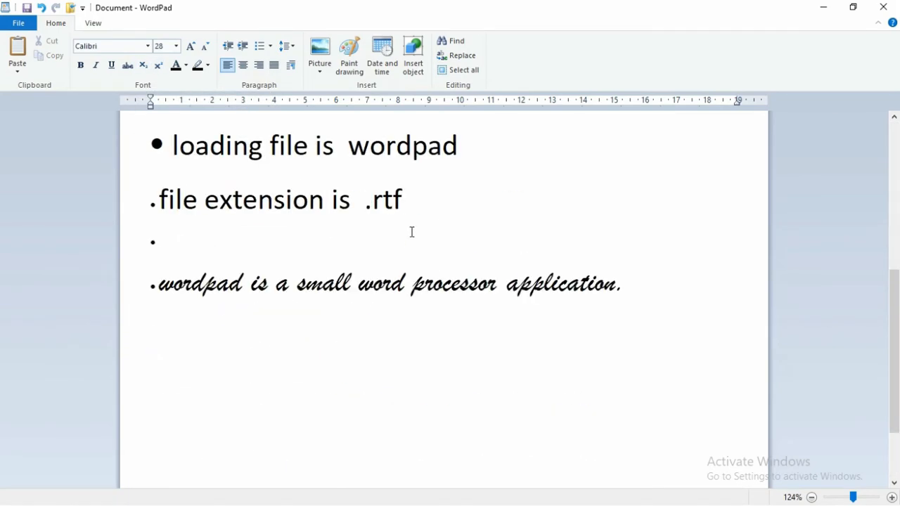
triple_click(482, 154)
click(189, 68)
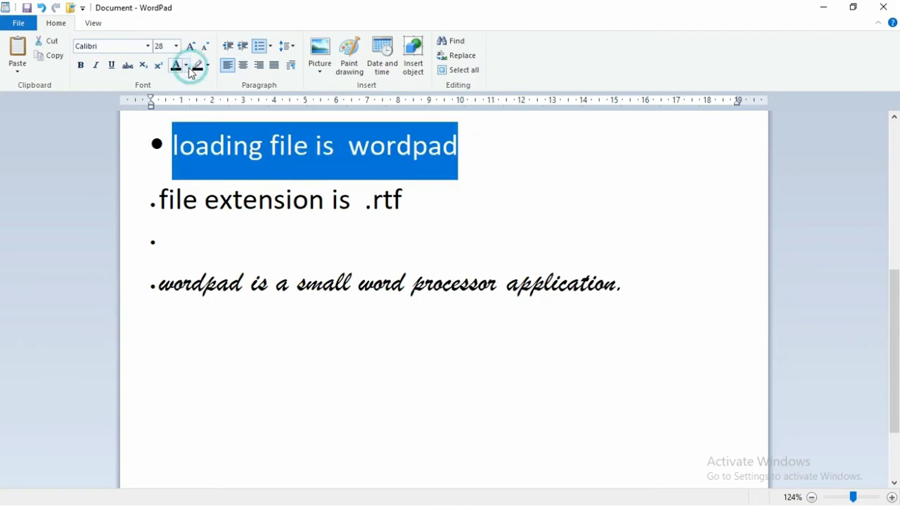
click(188, 99)
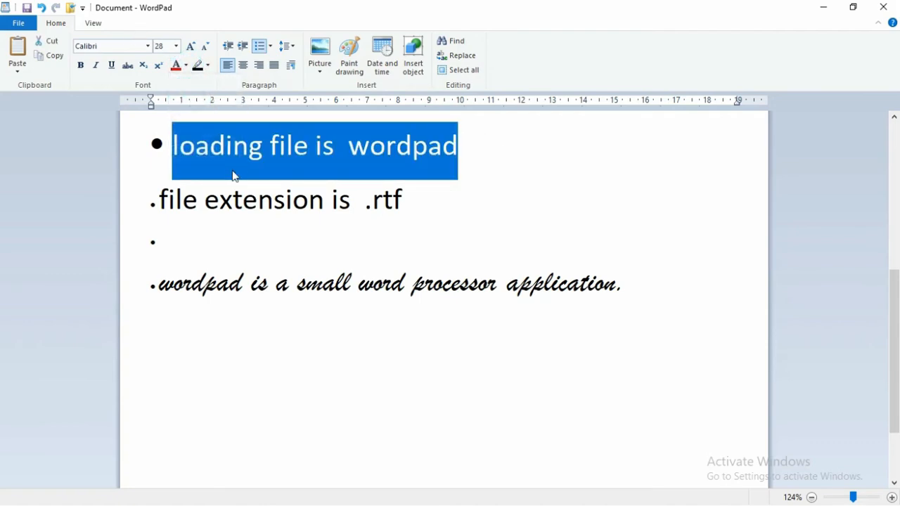
click(293, 199)
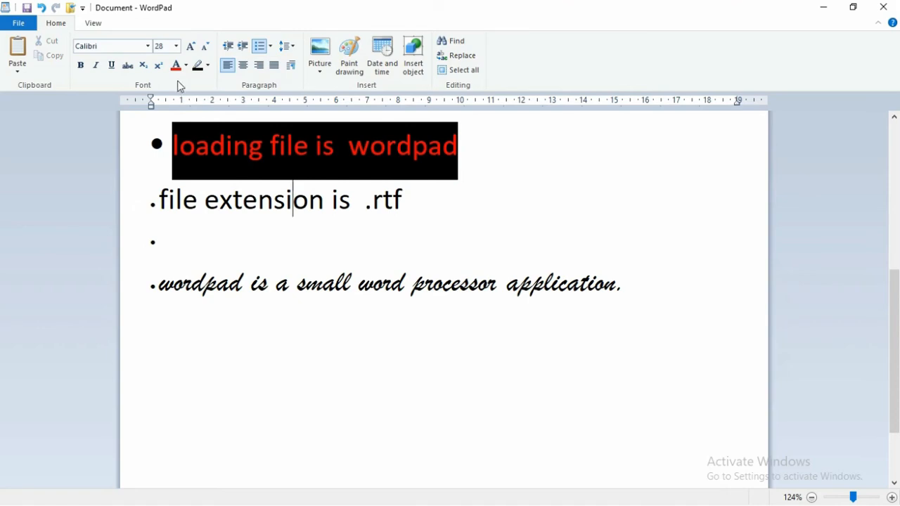
Highlight "extension is" in the file extension bullet in yellow
drag(364, 208, 239, 211)
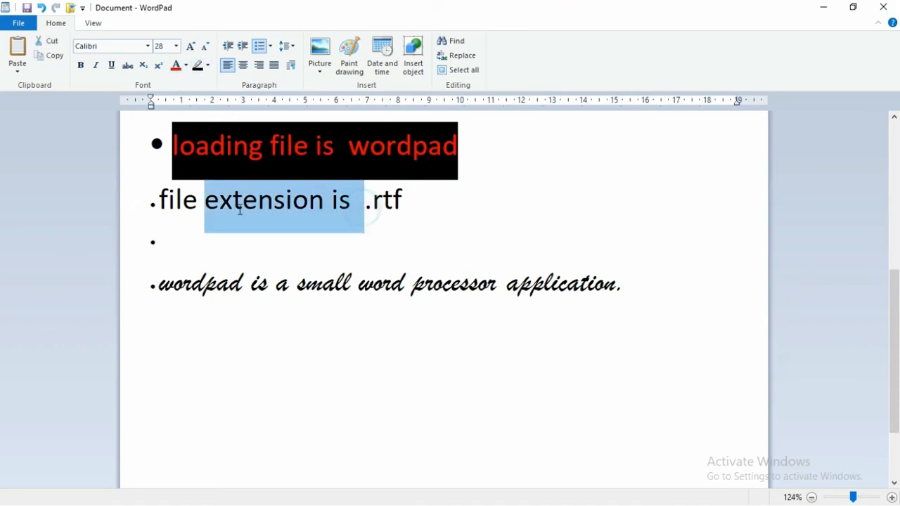
click(207, 65)
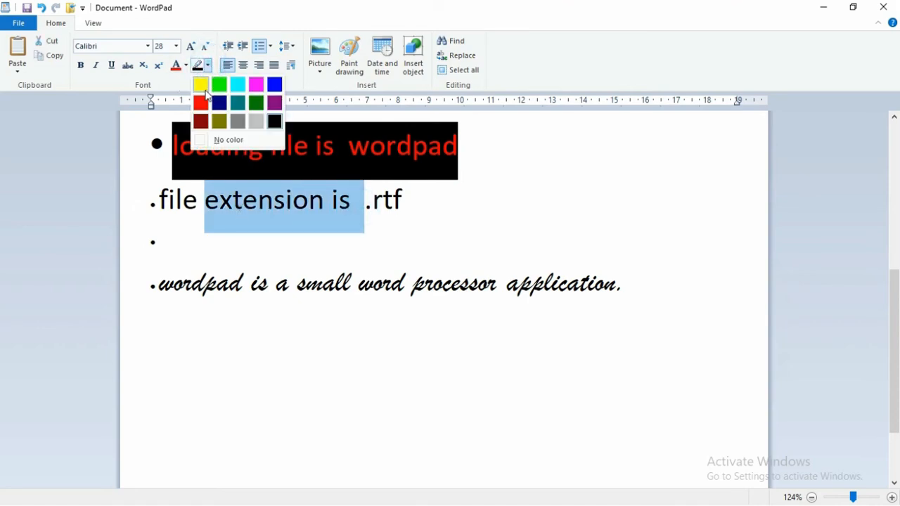
click(201, 85)
click(296, 227)
Set the text color of "create normal" in the second bullet to red and deselect it
scroll(296, 227, up, 5)
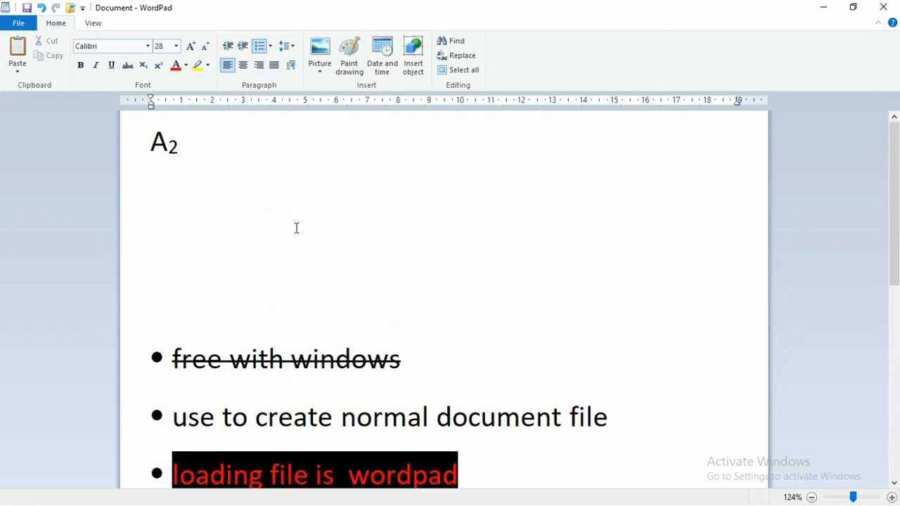
drag(431, 411, 315, 415)
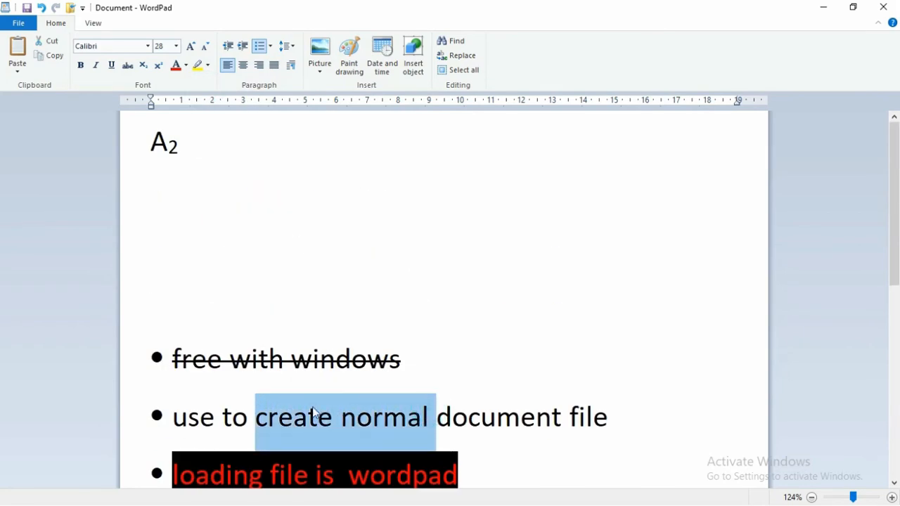
click(186, 65)
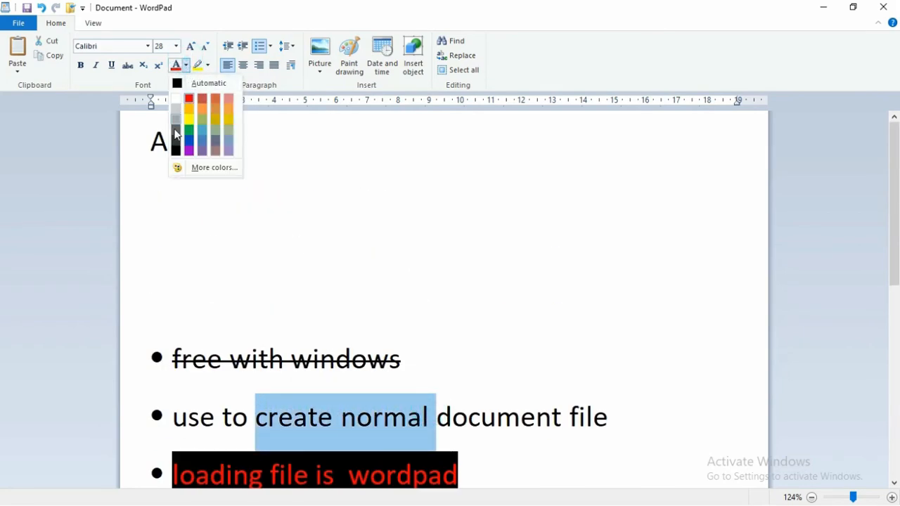
click(189, 98)
scroll(356, 279, down, 5)
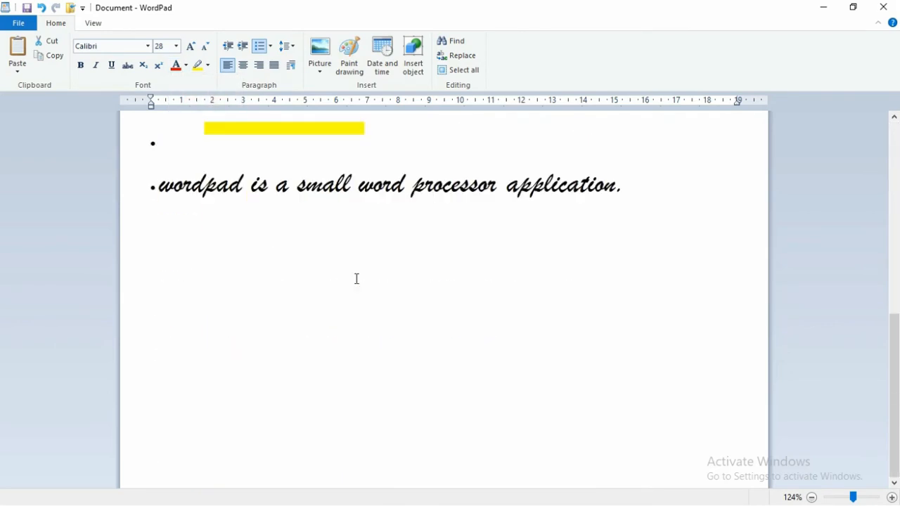
scroll(358, 279, up, 4)
click(420, 315)
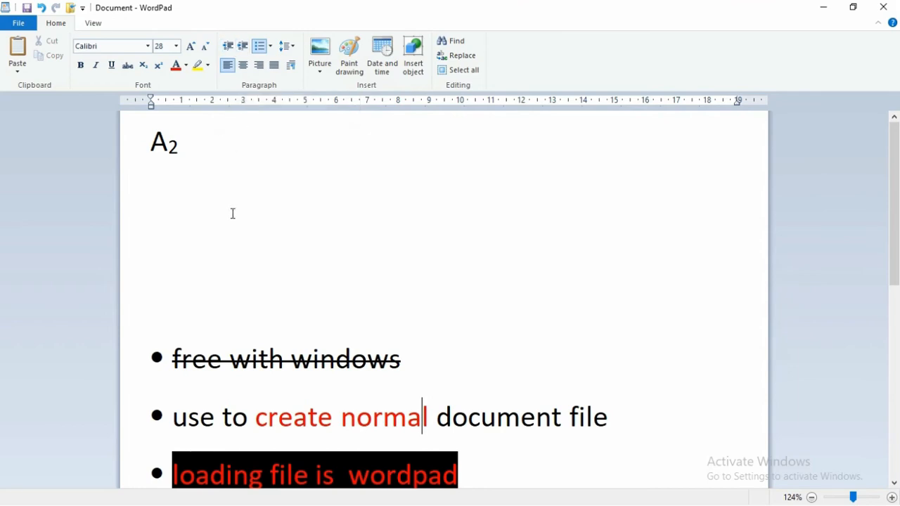
Replace the entire document content with the line "dream is not that which we see after sleeping"
key(ctrl+a)
text(ho)
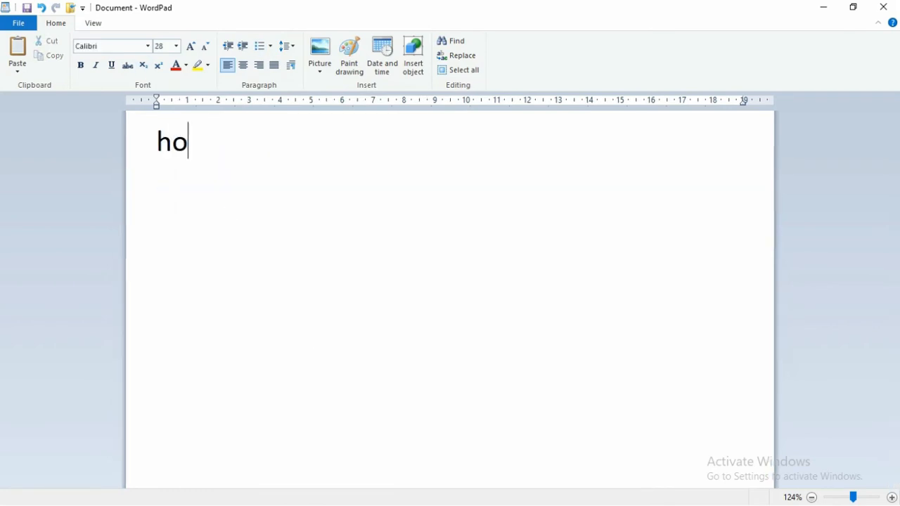
key(BackSpace)
key(BackSpace)
text(dream is not tat)
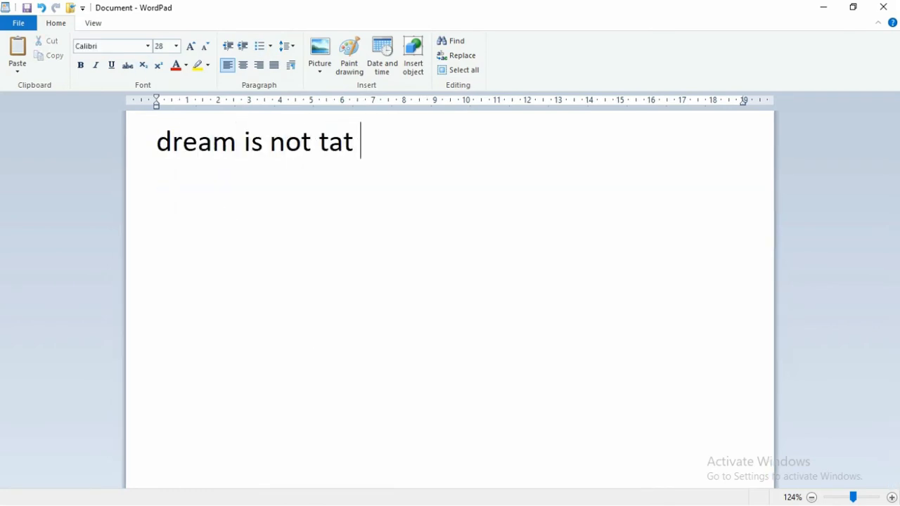
key(BackSpace)
key(BackSpace)
text(hw)
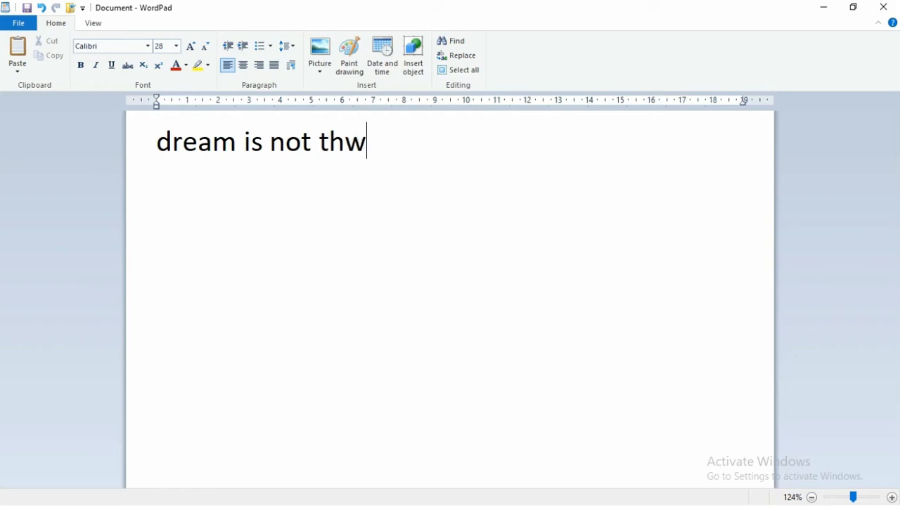
key(BackSpace)
text(at which we see aft)
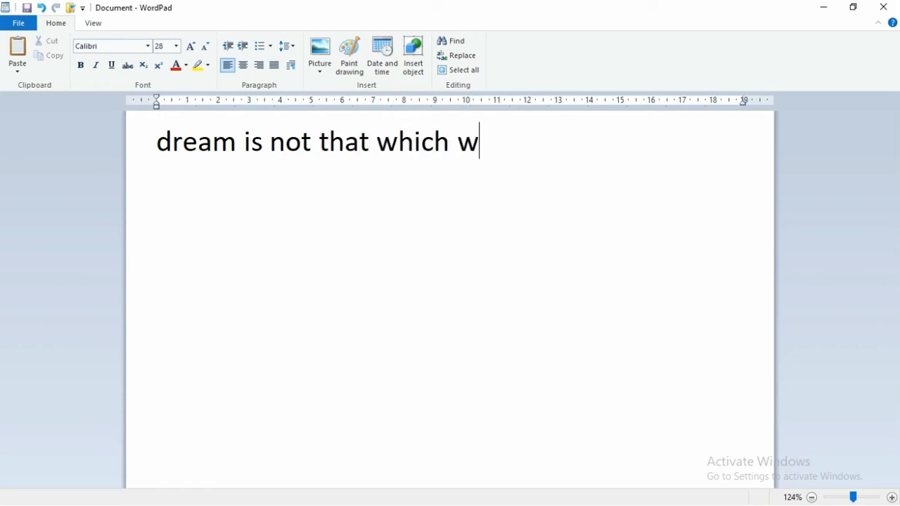
text(er sleeping)
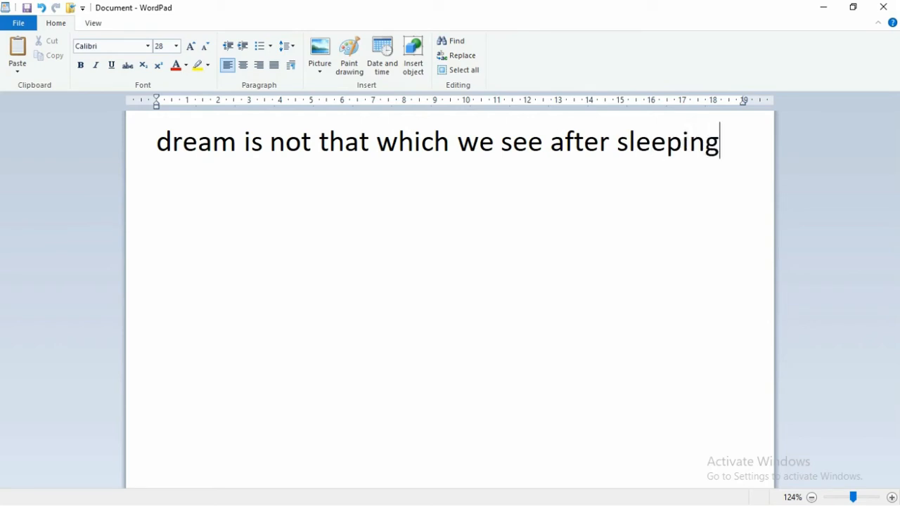
Add a second line reading "dream is that which dont let us sleep."
key(Return)
text(dream is t)
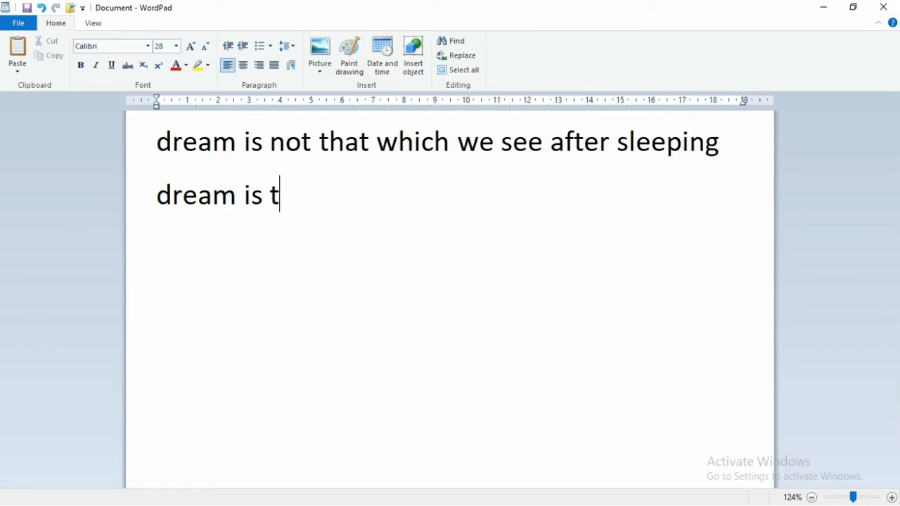
text(hat which dont let)
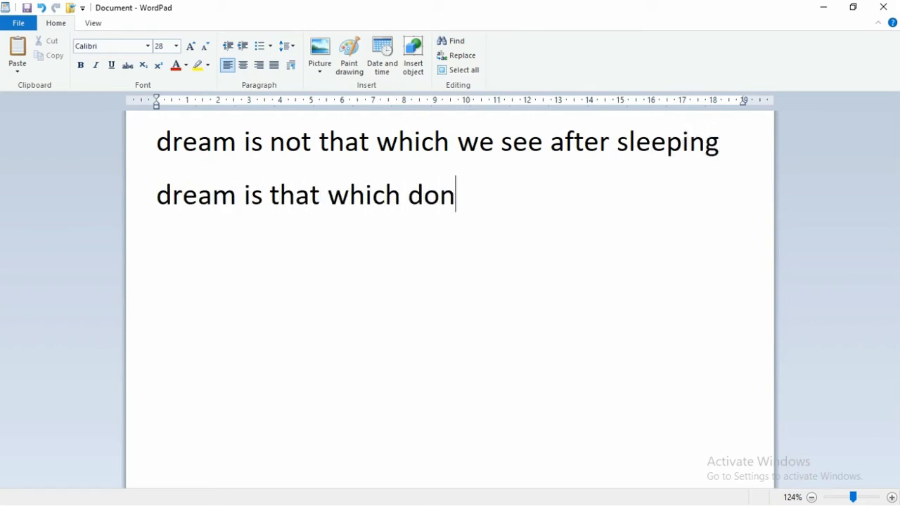
key(BackSpace)
text(et us sleep.)
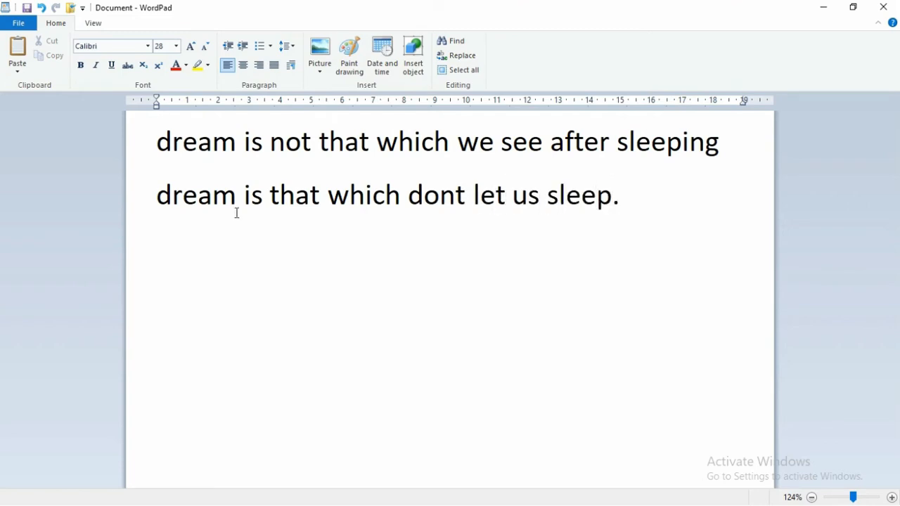
Join the two dream sentences into a single paragraph
click(737, 148)
key(Delete)
key(shift+Return)
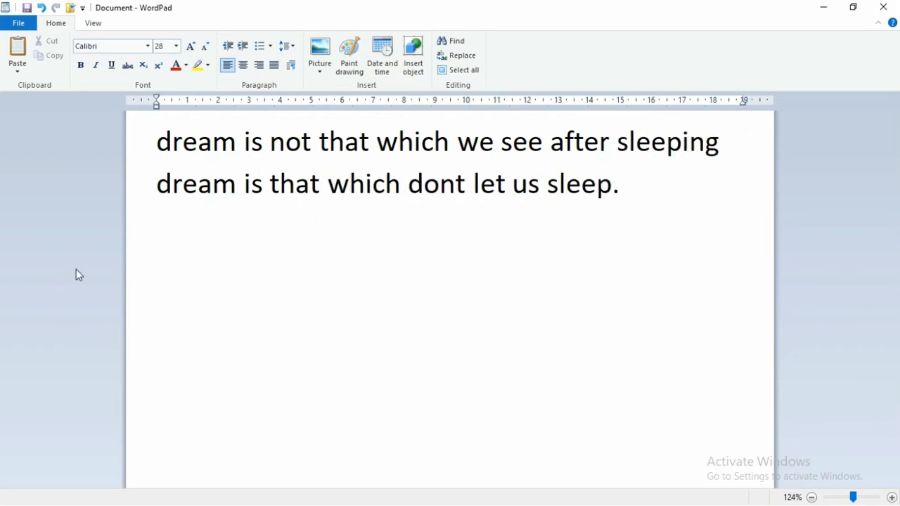
Increase the indent of the dream paragraph four times
click(158, 141)
click(244, 47)
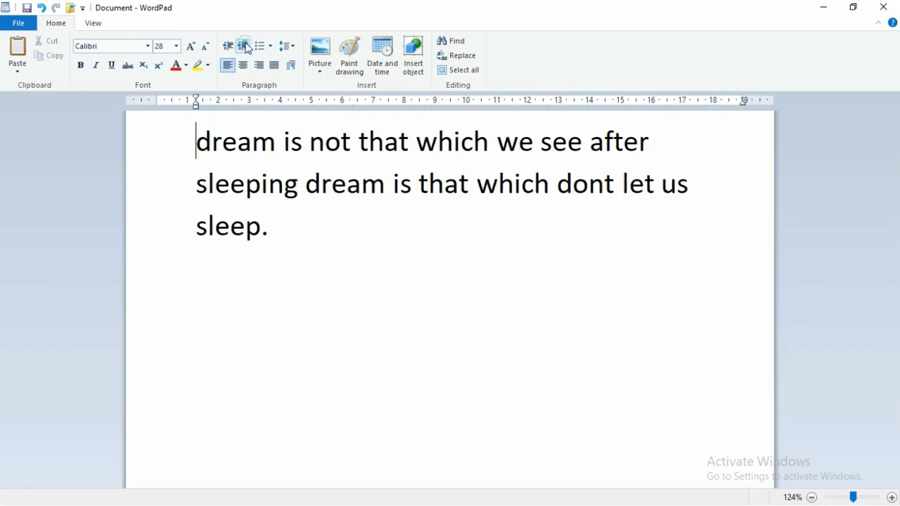
click(245, 46)
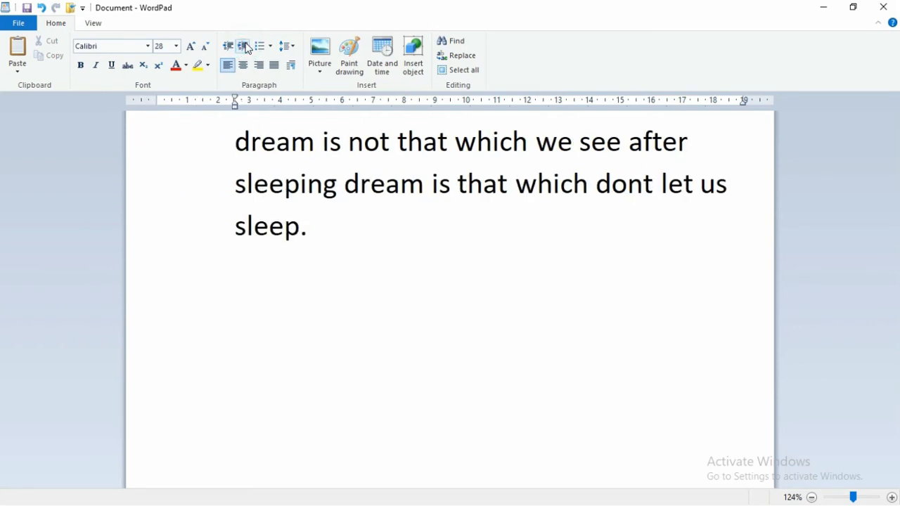
click(246, 47)
click(246, 47)
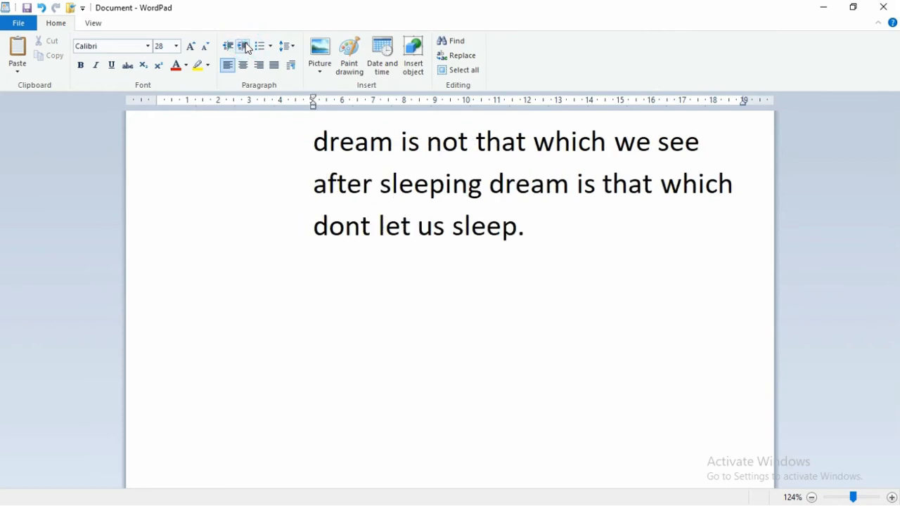
Decrease the indent of the dream paragraph four times, back to the page margin
click(232, 47)
click(232, 47)
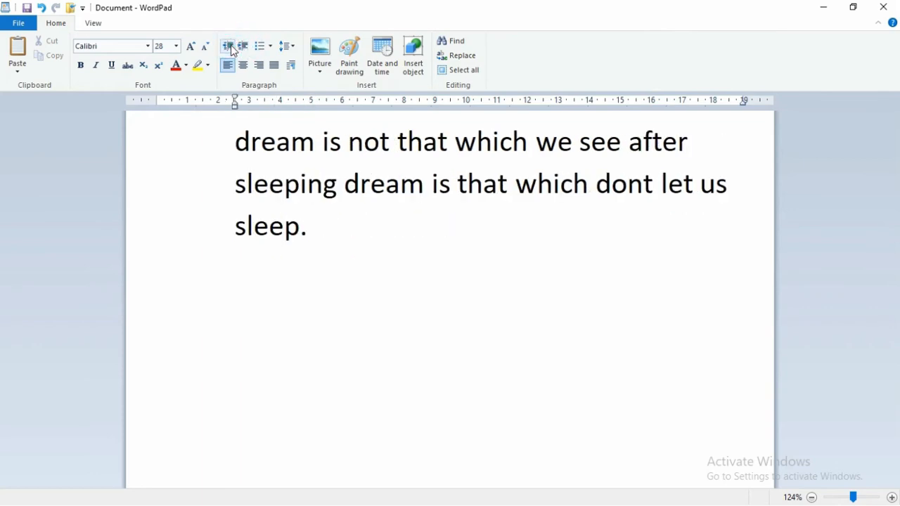
click(232, 47)
click(232, 47)
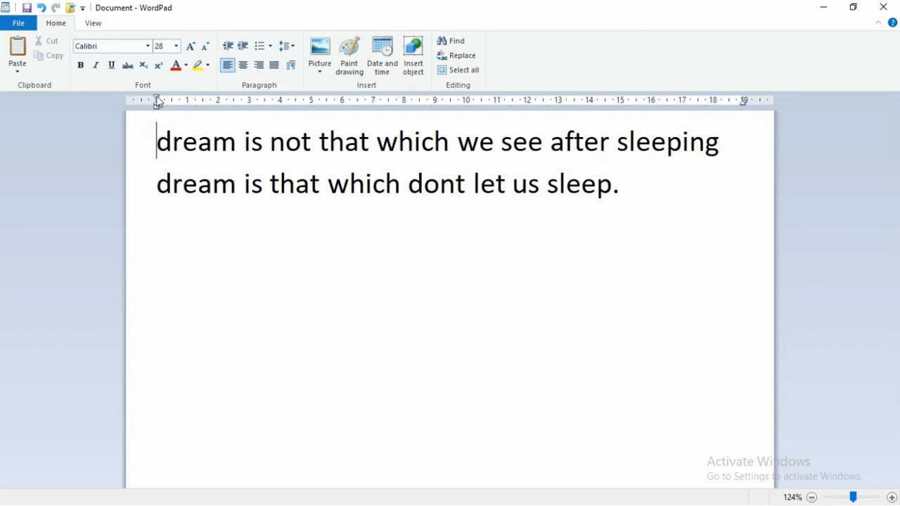
Give the dream paragraph a first-line indent of about 3 ruler units and shift the whole paragraph inward by about 0.4
drag(158, 102, 250, 115)
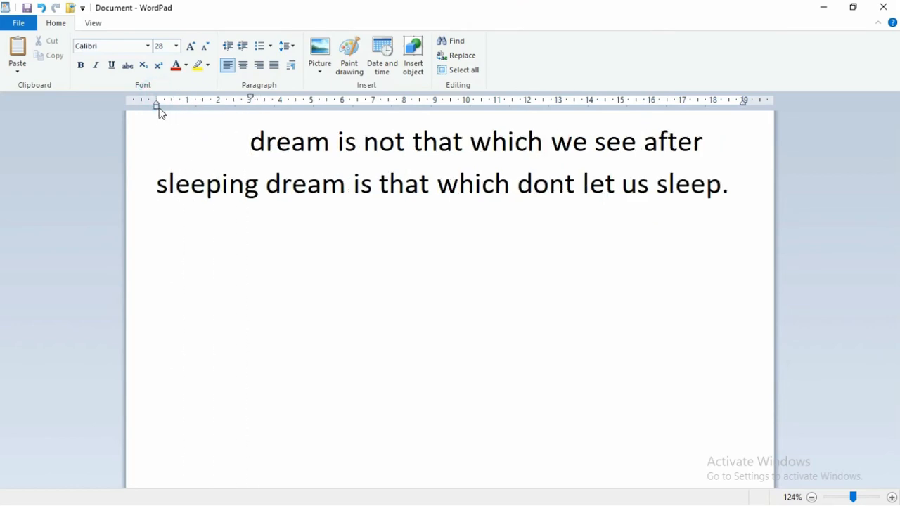
drag(159, 114, 169, 114)
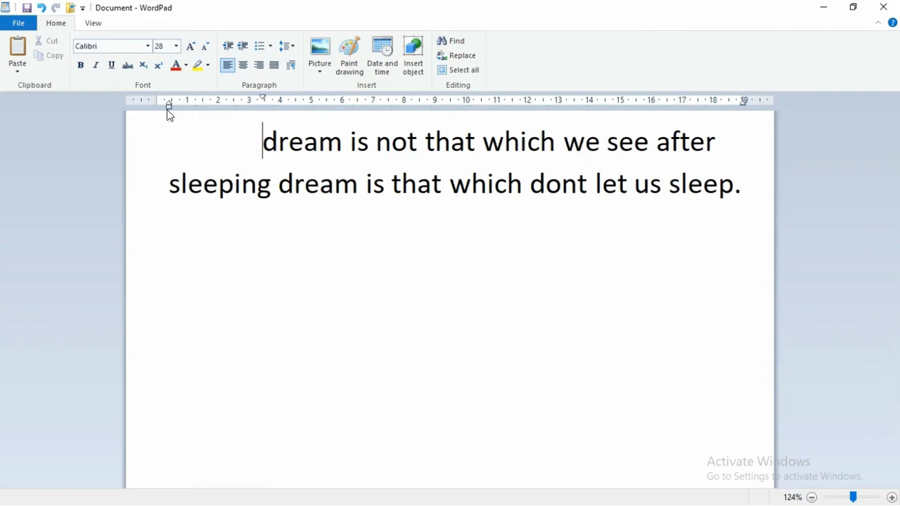
Add the sentence "honesty is the best policy" at the end of the dream paragraph
click(754, 191)
text(honesty is )
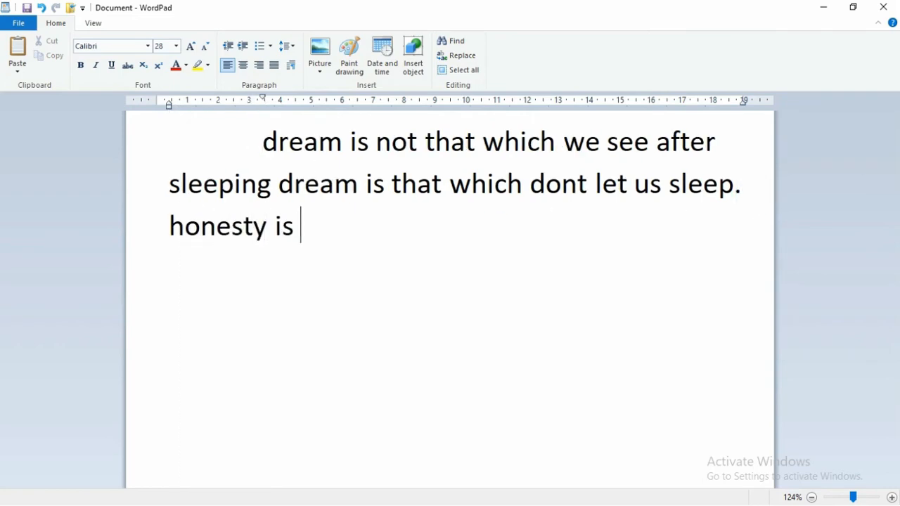
text(the best p)
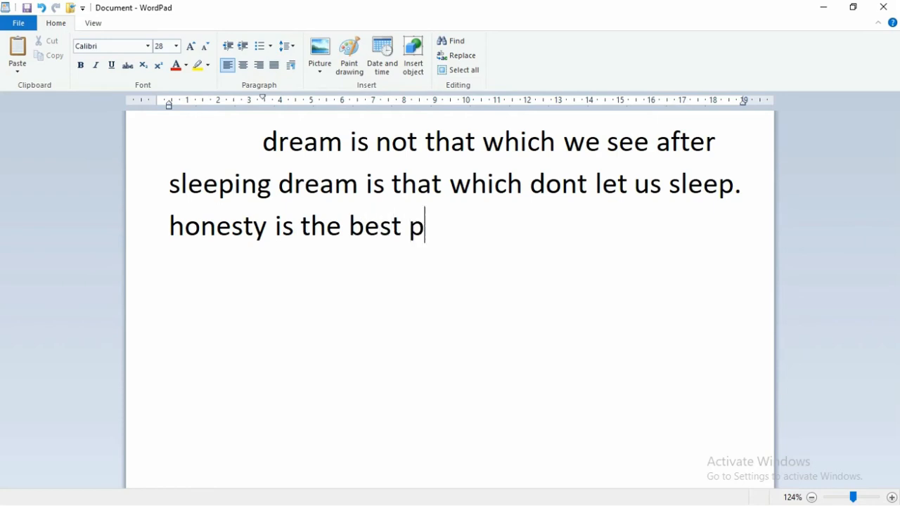
text(olicy)
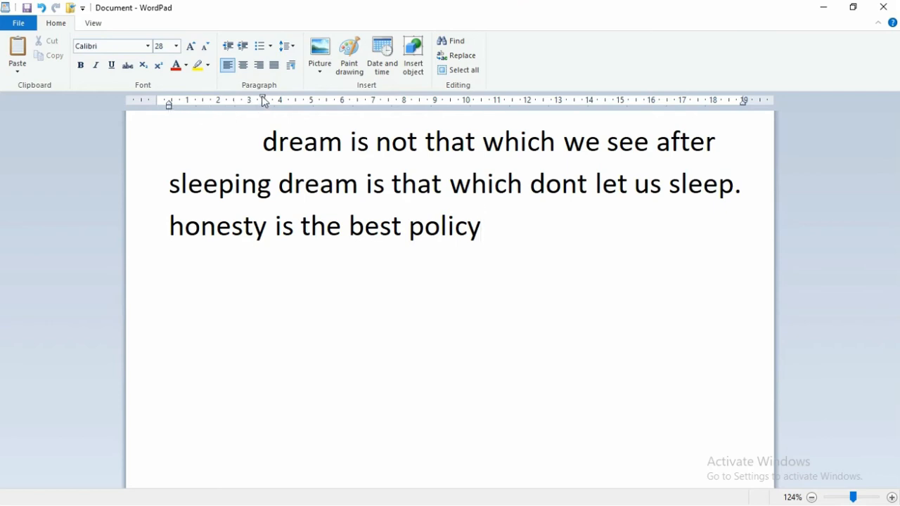
Move the paragraph's first-line indent to about 3.8 and its right indent to about 17.3 on the ruler
mouse_move(262, 97)
mouse_down()
mouse_move(220, 104)
mouse_move(276, 111)
mouse_up()
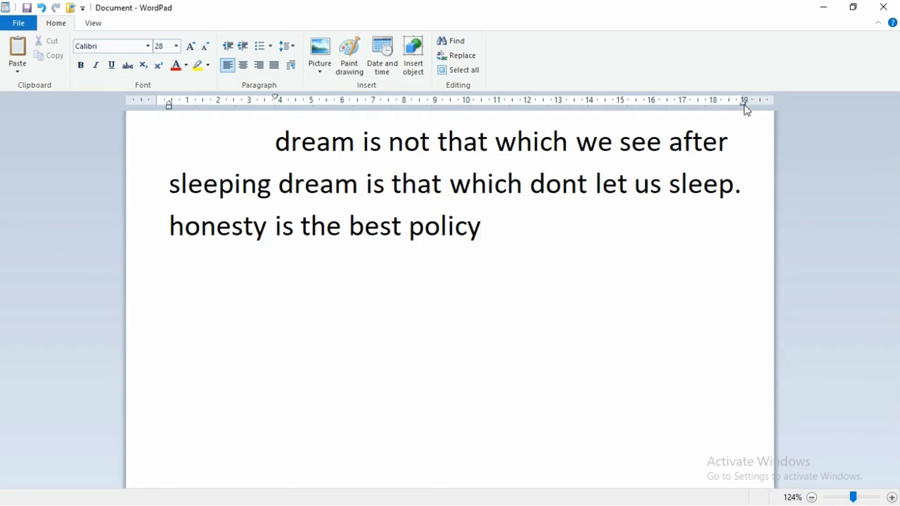
mouse_move(742, 103)
mouse_down()
mouse_move(731, 114)
mouse_move(695, 107)
mouse_up()
click(700, 107)
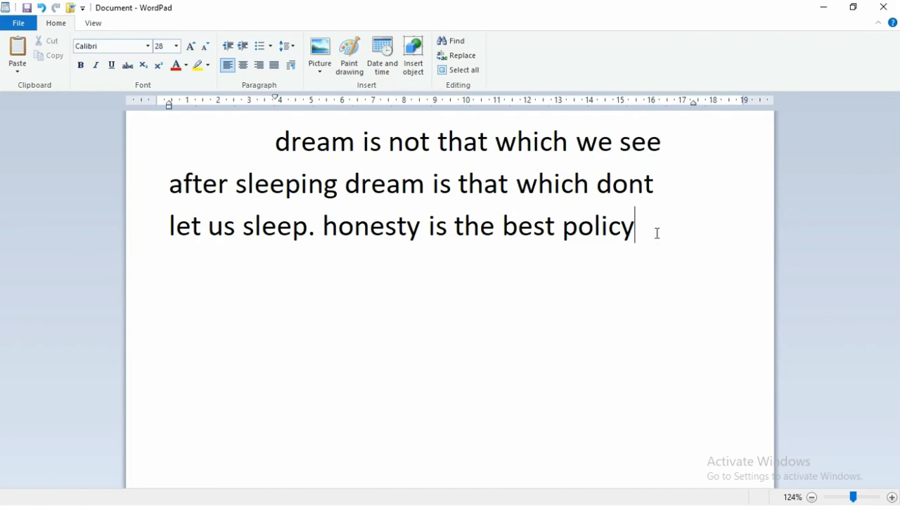
Try line spacing 2 on the entire paragraph and reduce it to 1.0
drag(657, 234, 251, 150)
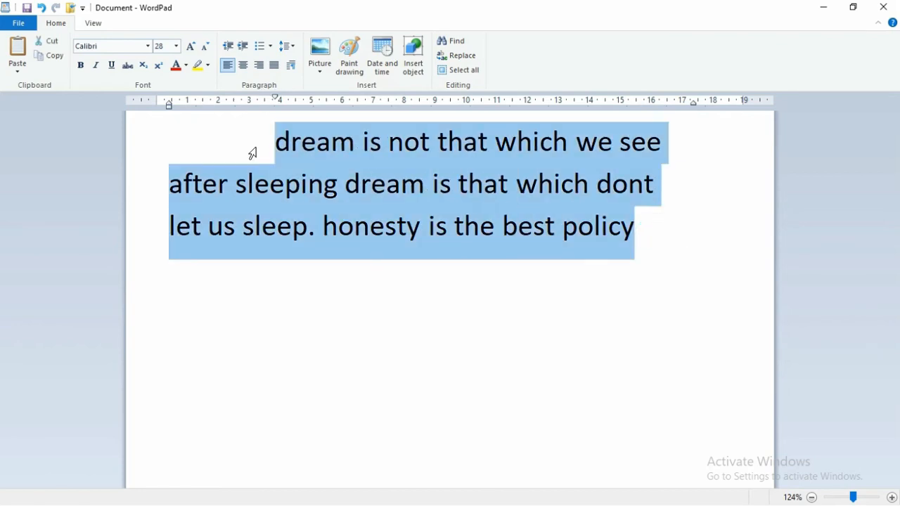
click(270, 47)
click(270, 49)
click(292, 47)
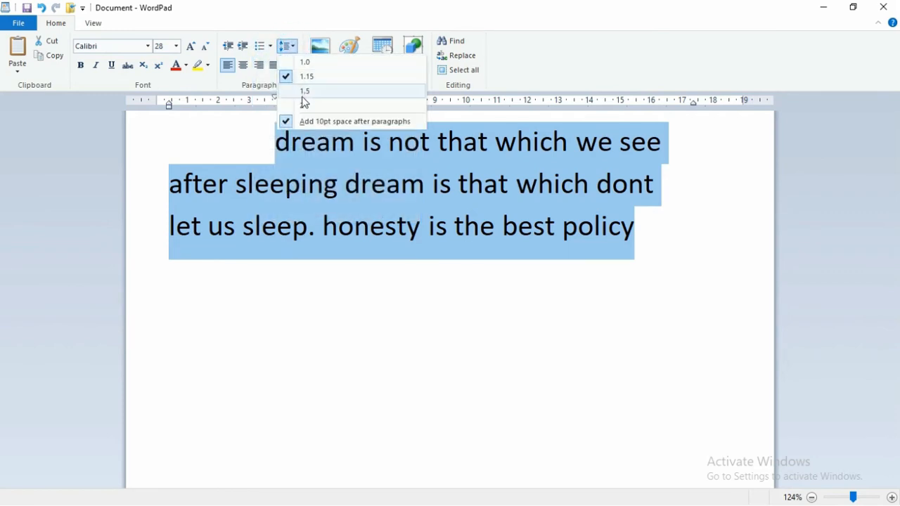
click(301, 105)
click(292, 47)
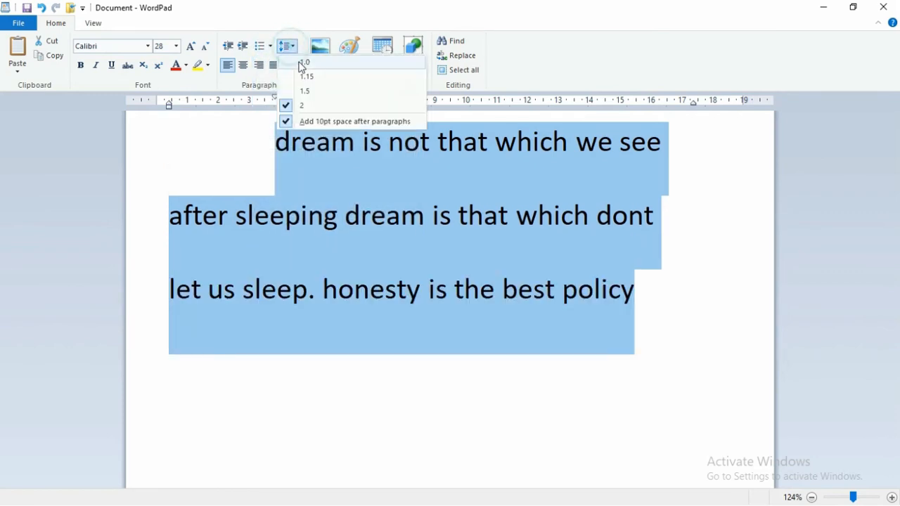
click(302, 63)
Remove the 10pt space after the selected paragraph and restore it
click(288, 46)
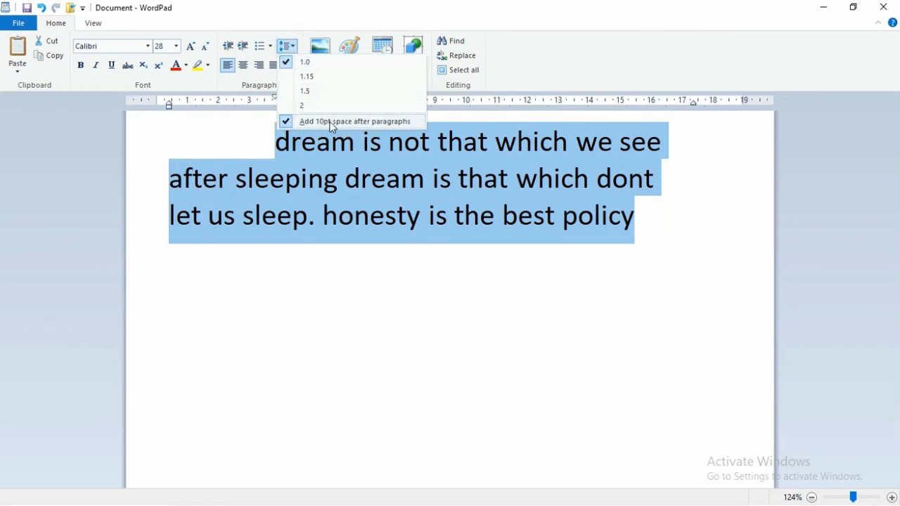
click(387, 121)
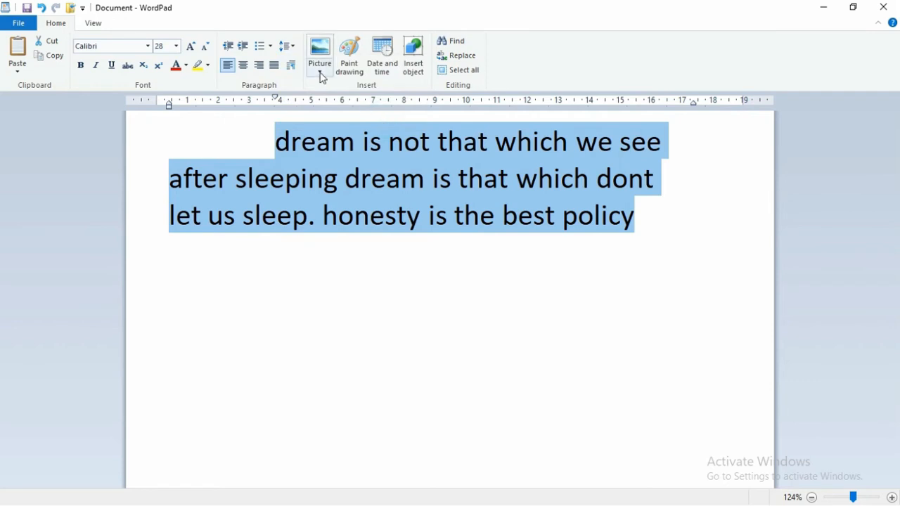
click(286, 47)
click(313, 123)
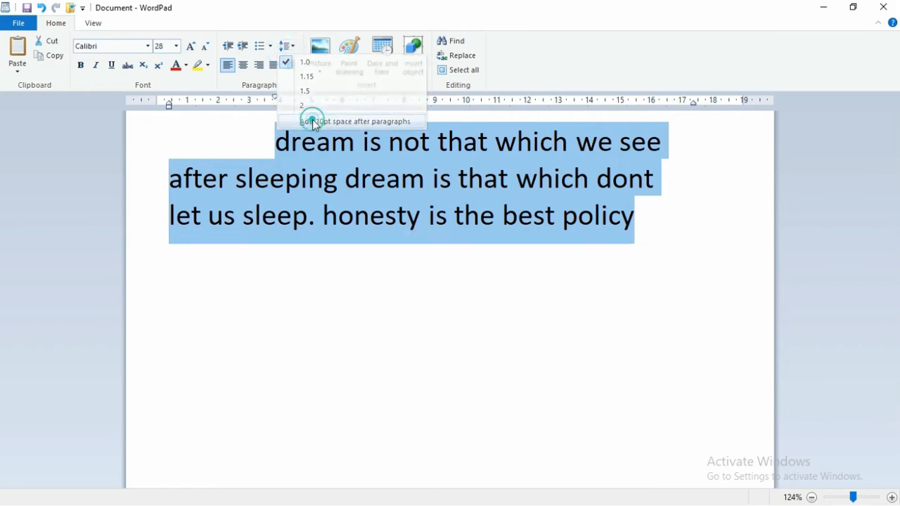
click(288, 47)
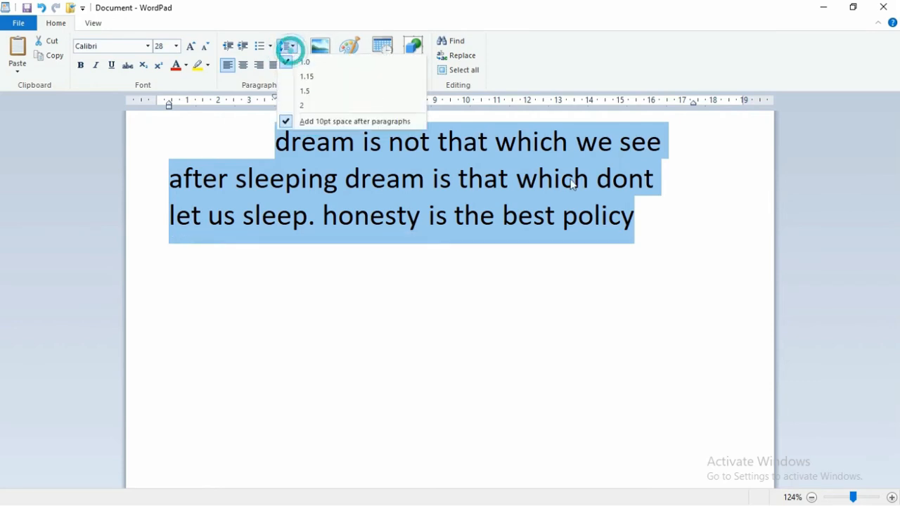
click(657, 213)
Add a second paragraph of about four lines of random filler text below the dream paragraph
click(658, 218)
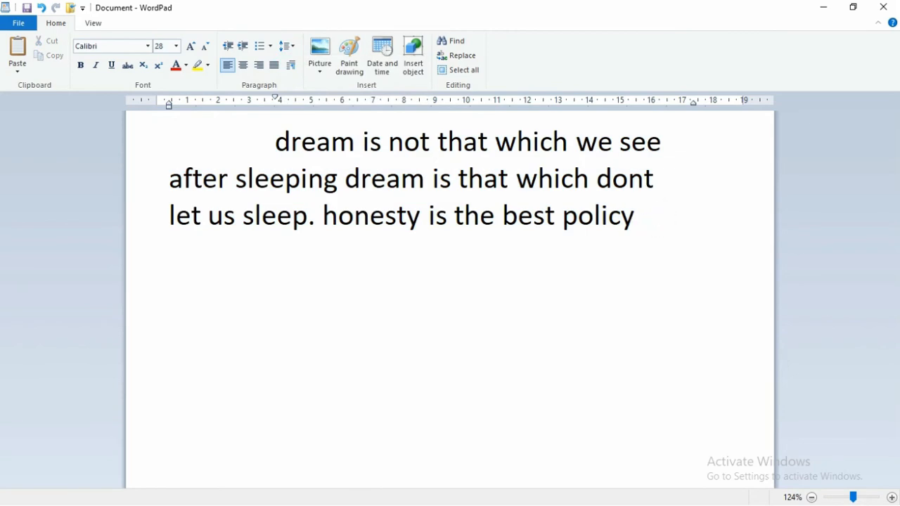
text(ljsdlfsdlf sdl;ksdf;l sdkf)
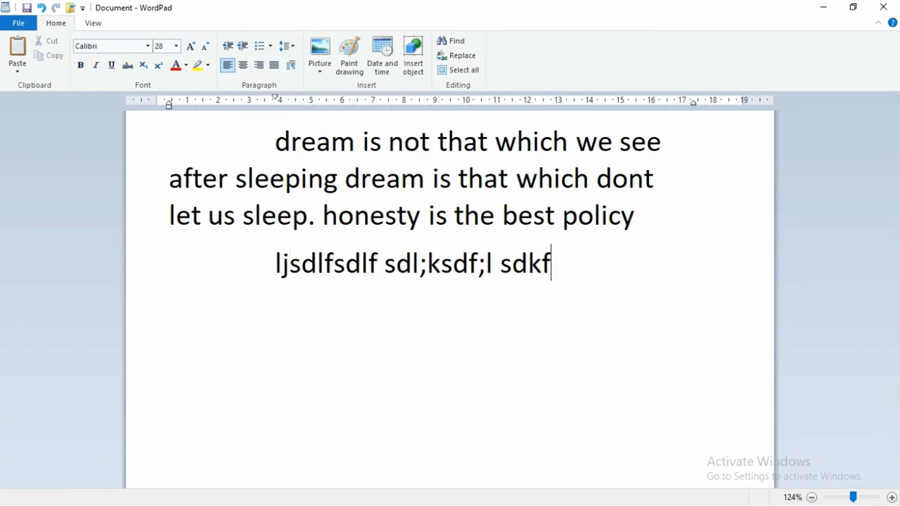
text(;lsdkf l;sdfk;lfk s;lfkf;l kf;lsdk fl;sd kfsd;k f';lsdkf ';sdlk f;)
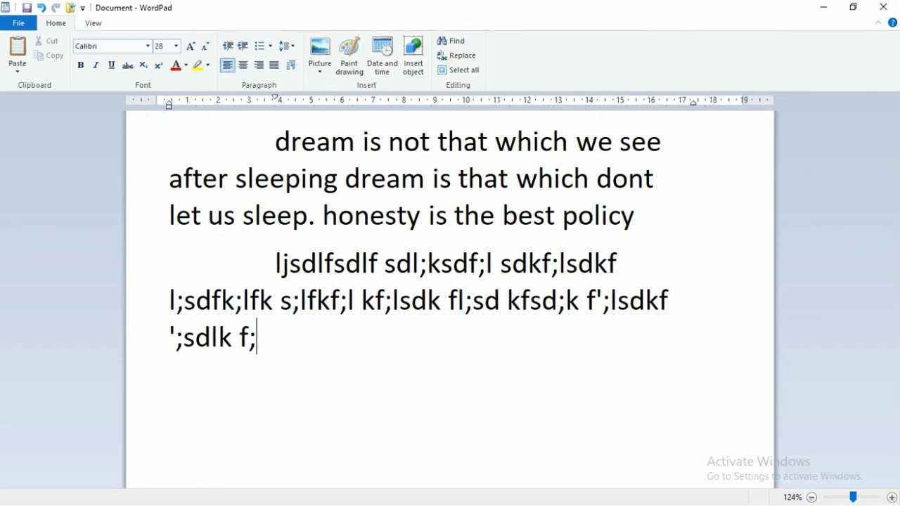
text(kfl;fk sd;flskf;sdk f;lsadk f';sdfkasd;lf ksd;lfksd;fl )
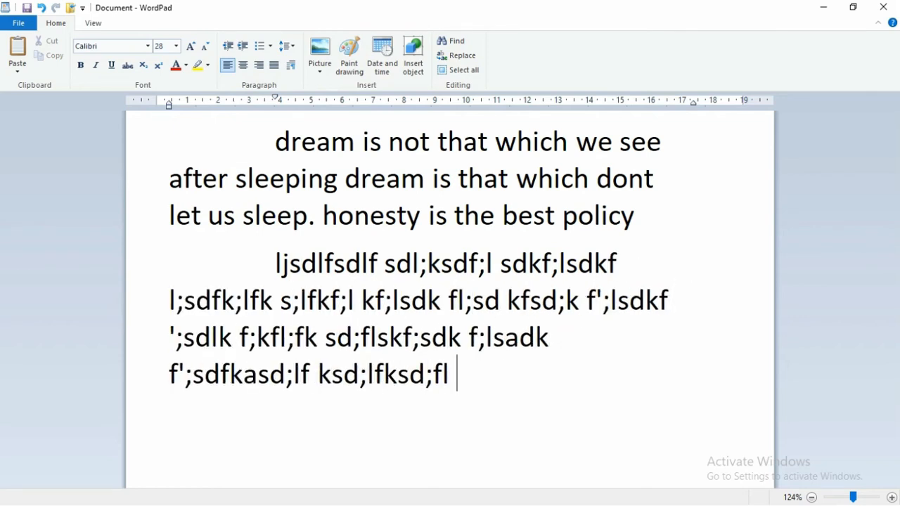
text(kf;l kf;'sdkfl;sd fs;)
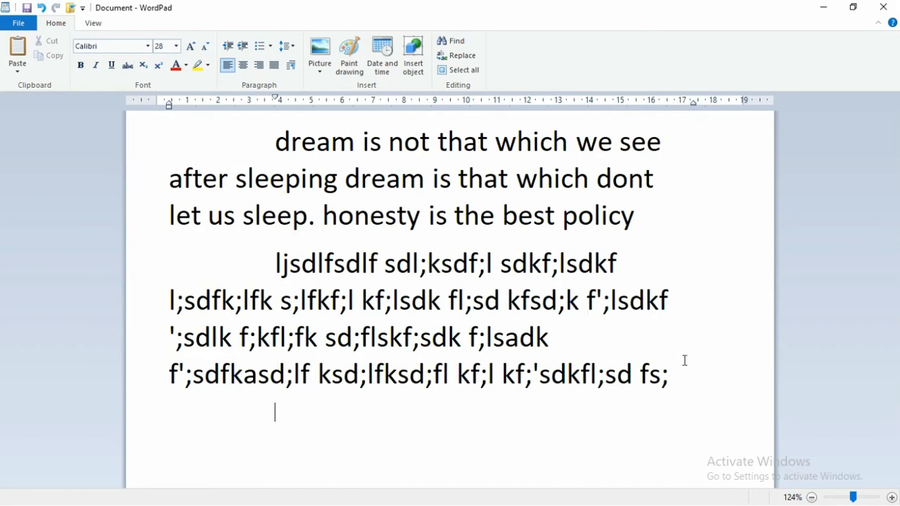
Select both paragraphs, remove the 10pt space after them, and restore it
drag(685, 360, 197, 145)
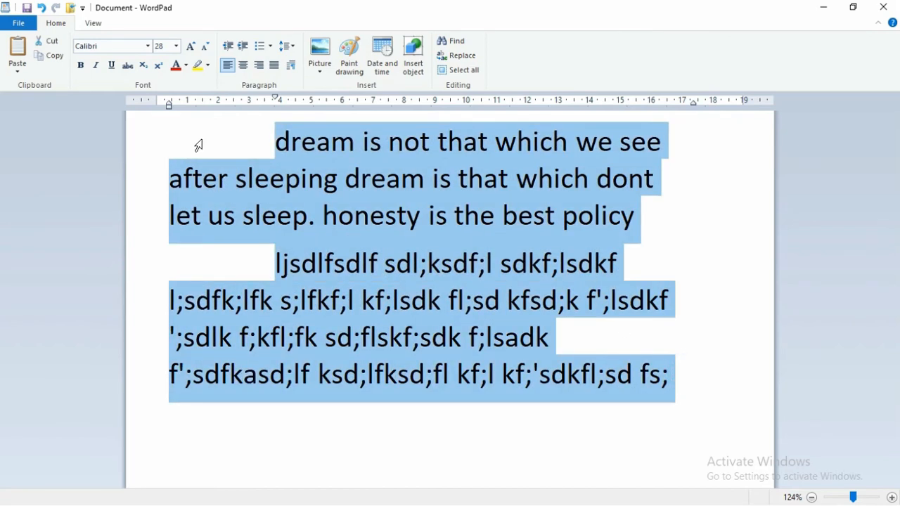
click(293, 51)
click(305, 123)
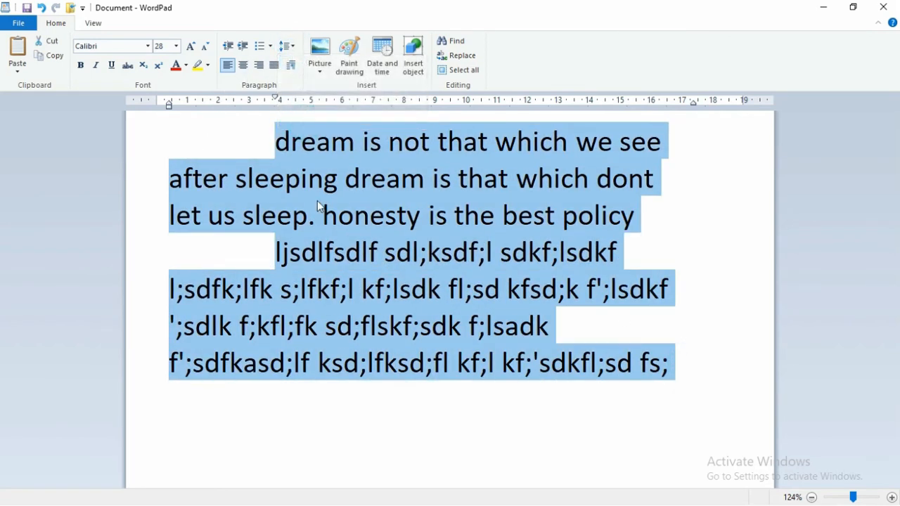
click(287, 46)
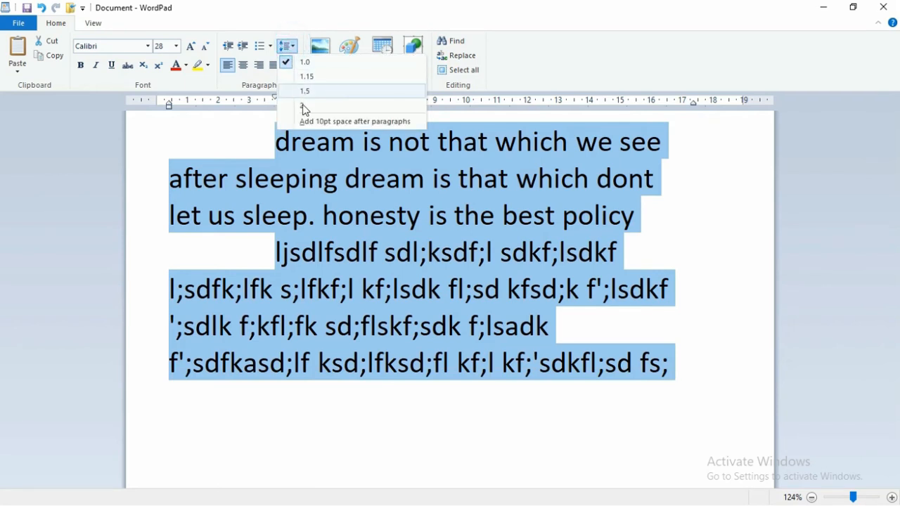
click(307, 120)
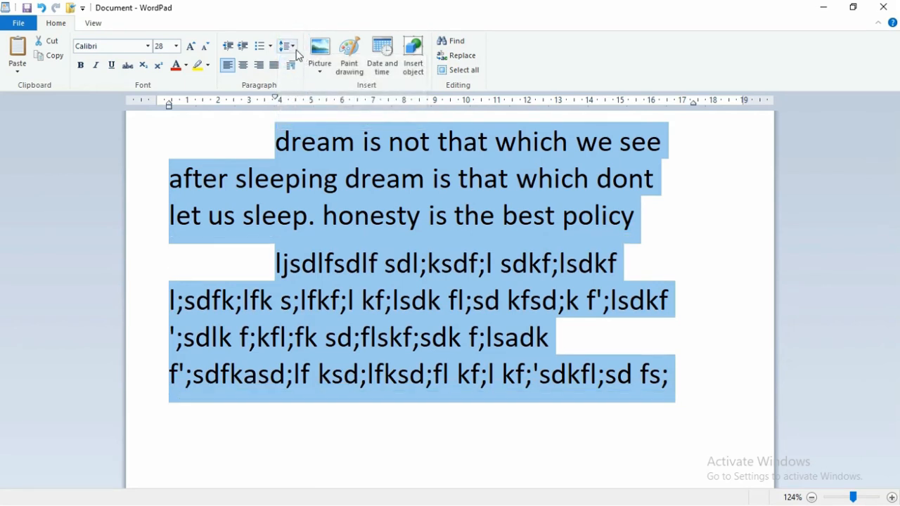
Try line spacings 1.5 and 2 on both paragraphs and settle on 1.15
click(289, 46)
click(305, 95)
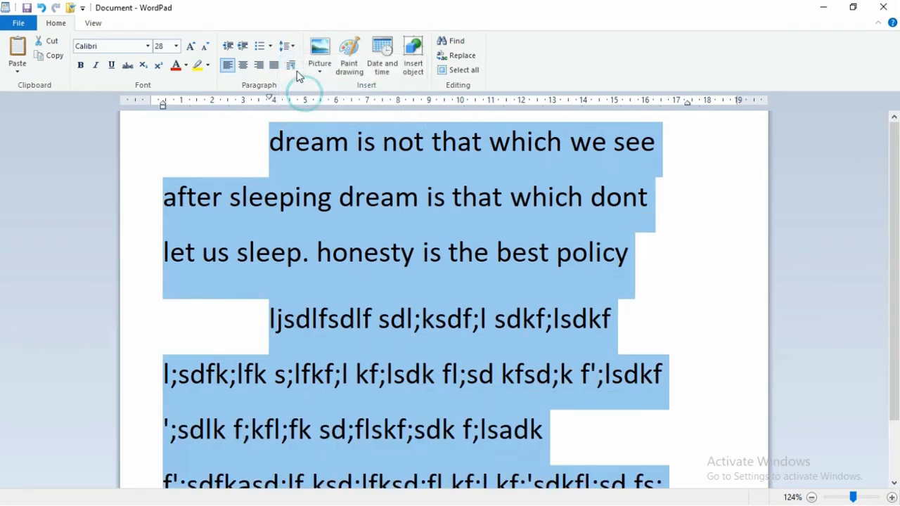
click(287, 45)
click(304, 104)
click(287, 45)
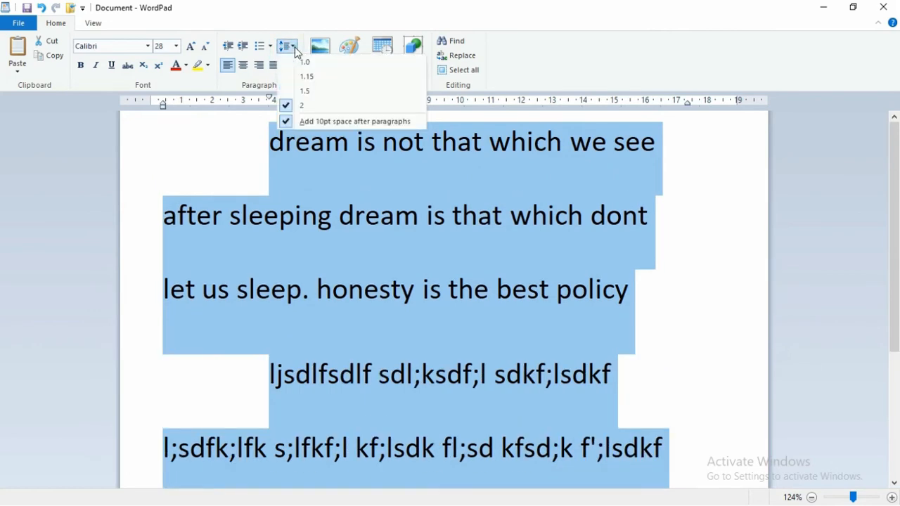
click(298, 70)
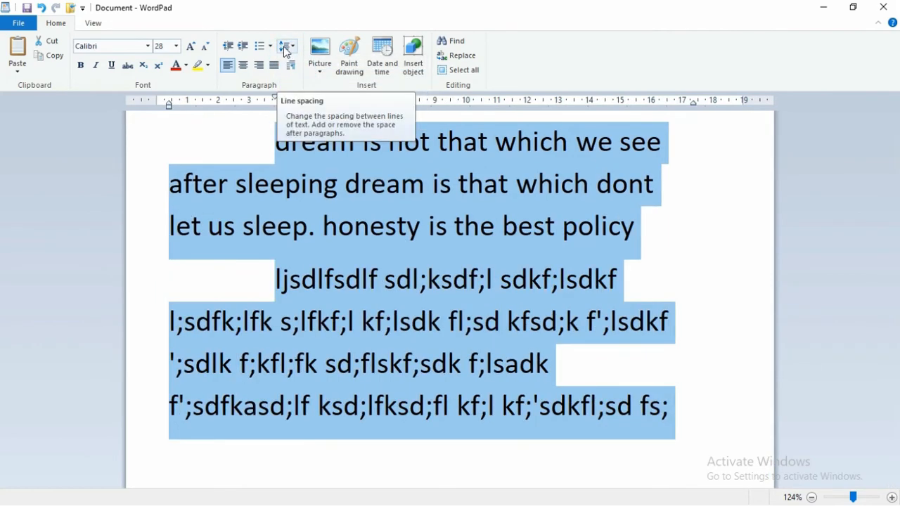
Turn both paragraphs into a bulleted list and move its left indent back to 0 on the ruler
click(260, 47)
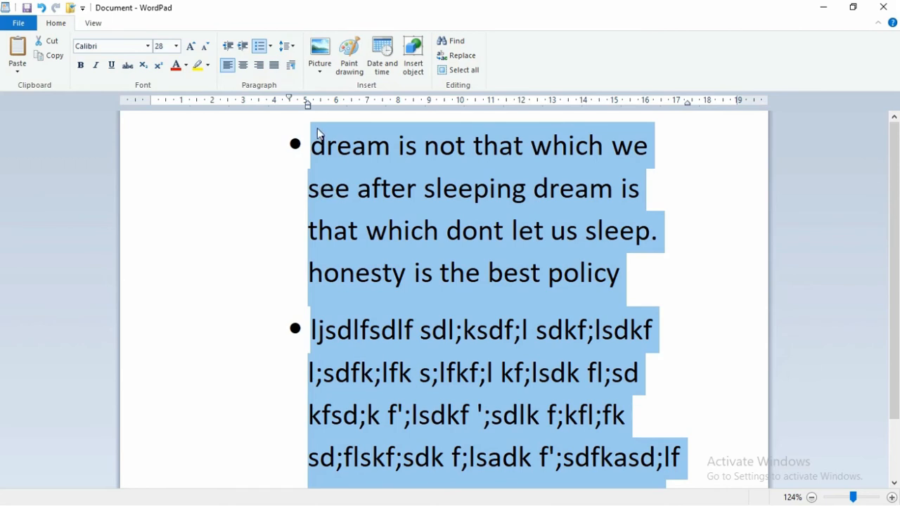
mouse_move(310, 109)
mouse_down()
mouse_move(161, 95)
mouse_move(165, 111)
mouse_move(176, 106)
mouse_move(157, 106)
mouse_up()
Add six short bullet items of random filler text below the second paragraph, from "klsdajfklsdjfklsd" to "sd"
click(560, 396)
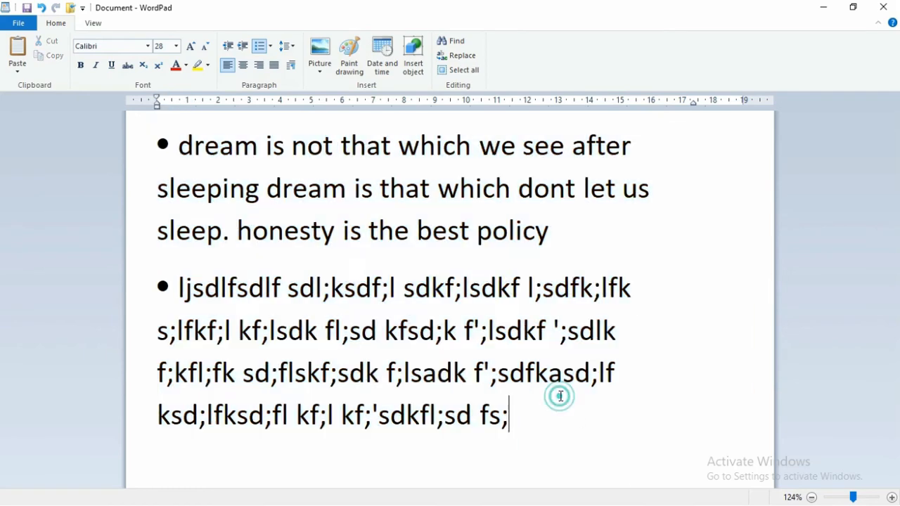
key(Return)
text(klsdajfklsdjfklsd)
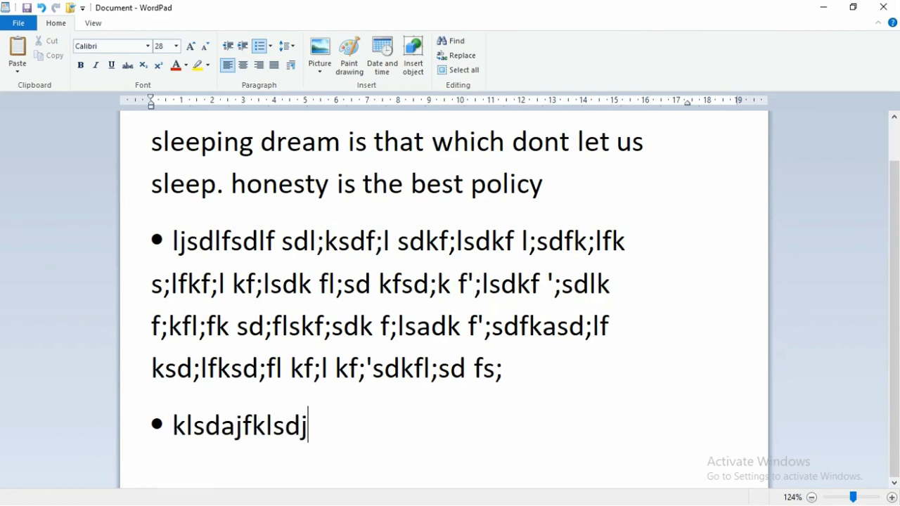
key(Return)
text(dfjflfsd)
key(Return)
text(fsdfkjsdlfksdf)
key(Return)
text(sdflsdkfjklsdf)
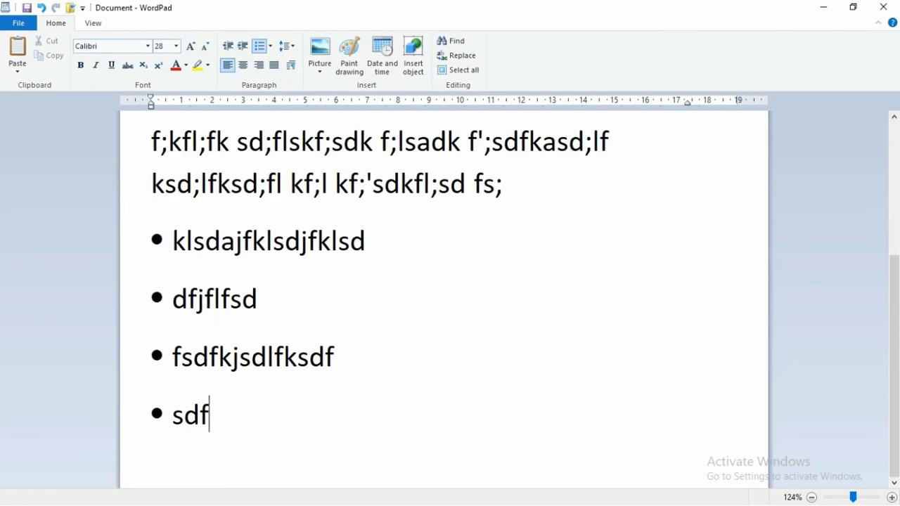
key(Return)
text(sdfsdjflsdf)
key(Return)
text(sd)
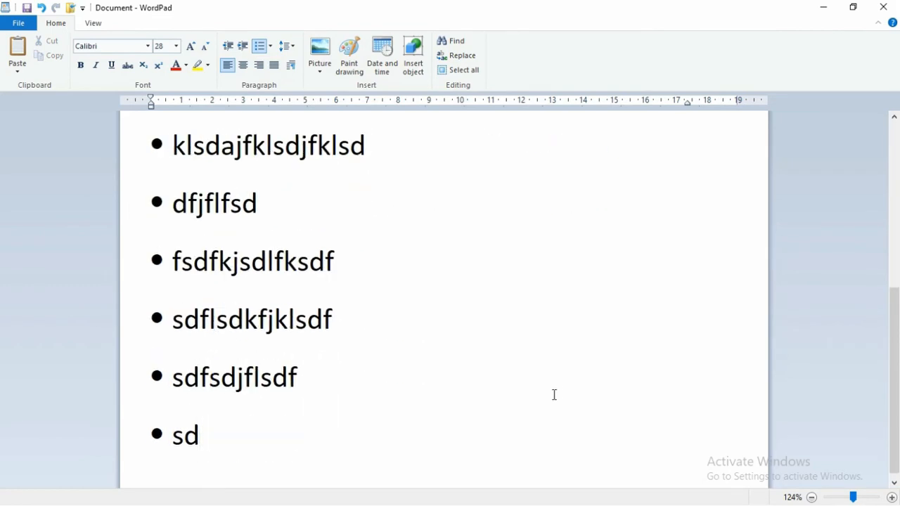
Preview the uppercase A, B, C list style on the last bullet item without applying it
click(271, 46)
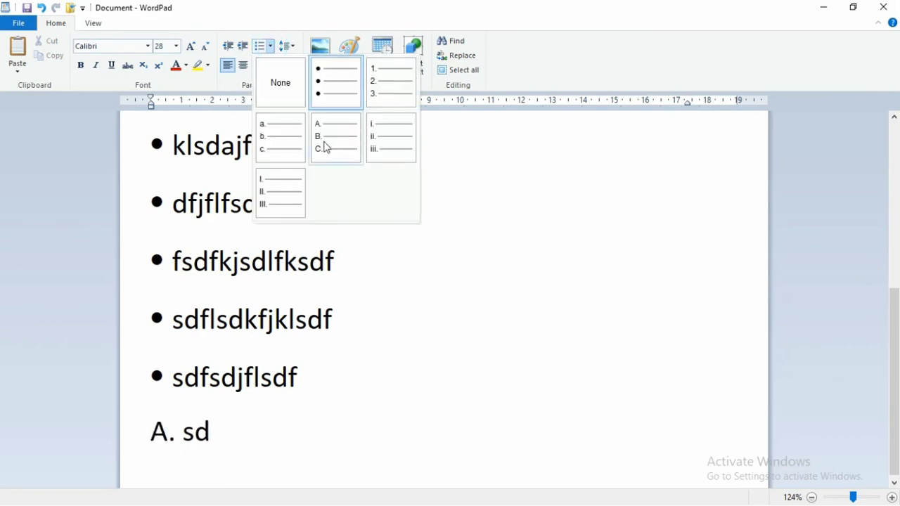
click(493, 205)
Select the first two bulleted paragraphs, try centred alignment, and right-align them
scroll(415, 249, up, 2)
scroll(415, 249, up, 2)
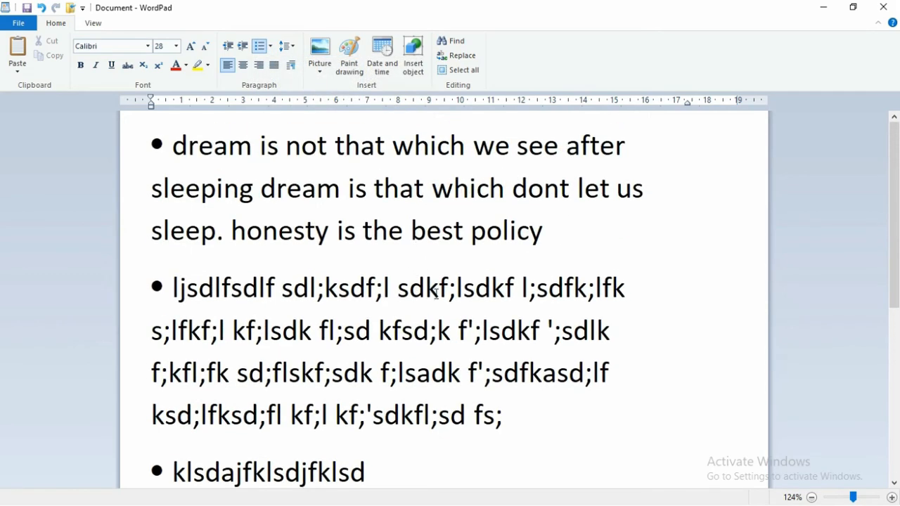
shift+click(516, 410)
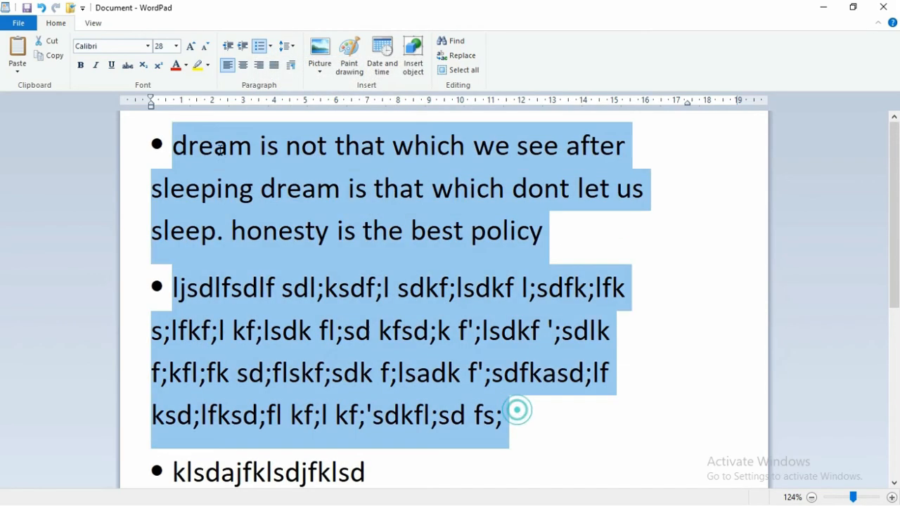
click(242, 67)
click(259, 66)
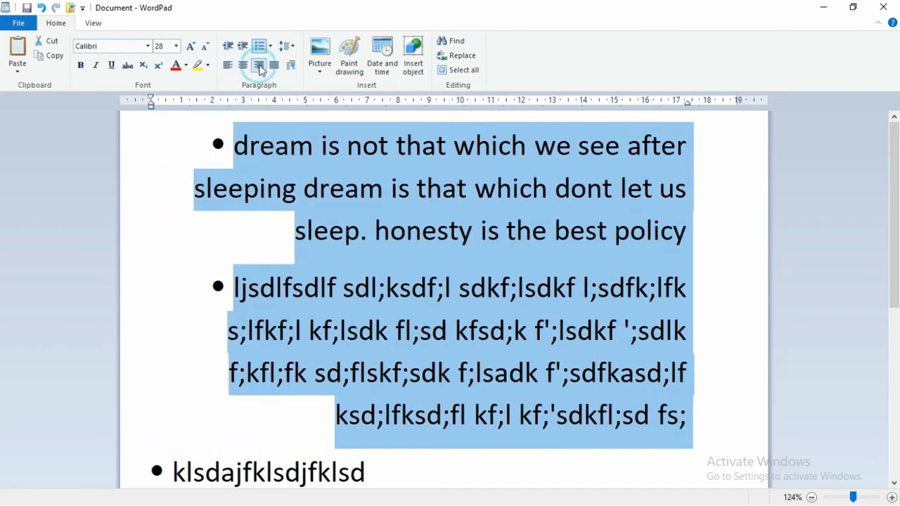
Replace the two selected paragraphs with one long unbroken filler-text bullet, changing its alignment to centred and finally left as the text grows
text(dsjlkjfldsjflksdkjsdklfj)
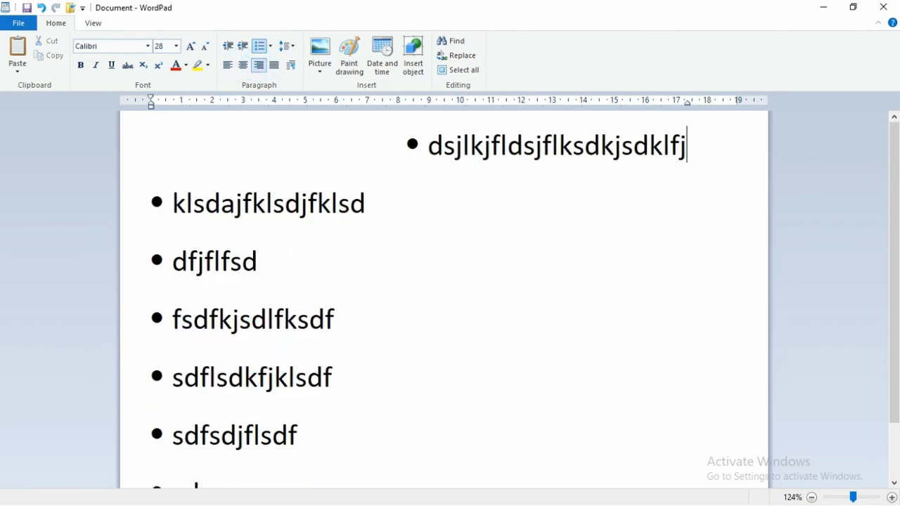
text(sdfklksdjflksdjflsdjflsdfjsdlfjfsdlfjsdlfjsdlkjfsdklfjsdlkfjsdlkfsd)
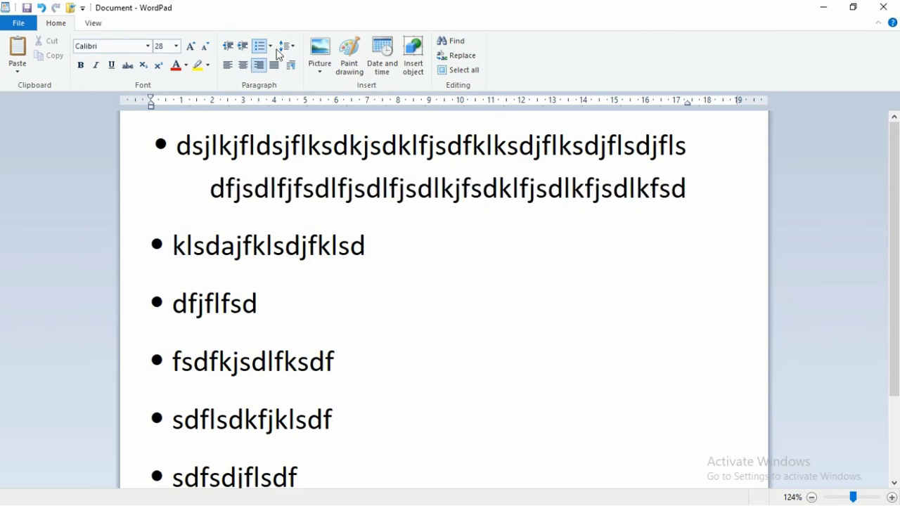
click(243, 65)
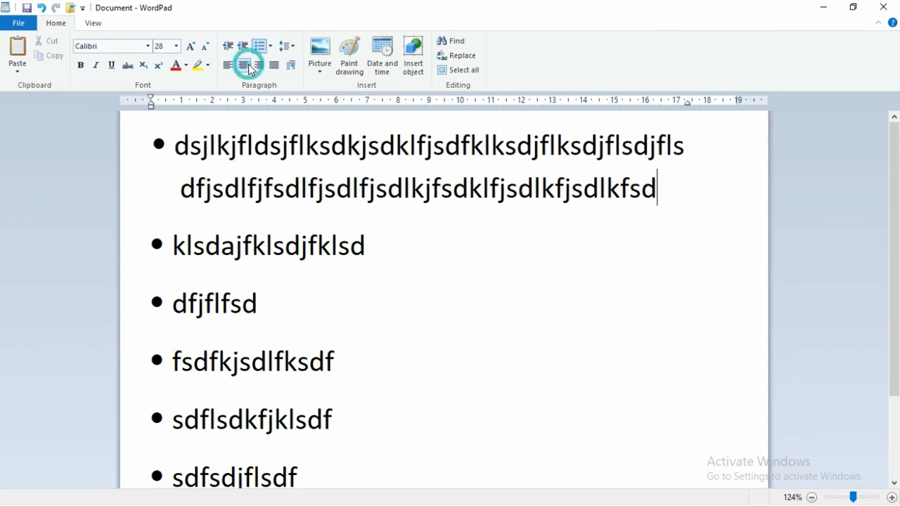
text(sdlfjsdlfjsdlkfjsdlfjsdlfjsdlfjsdklfjsdlkfjsdfljdfkldjfklsdjflsdjfsdlfjsdlf)
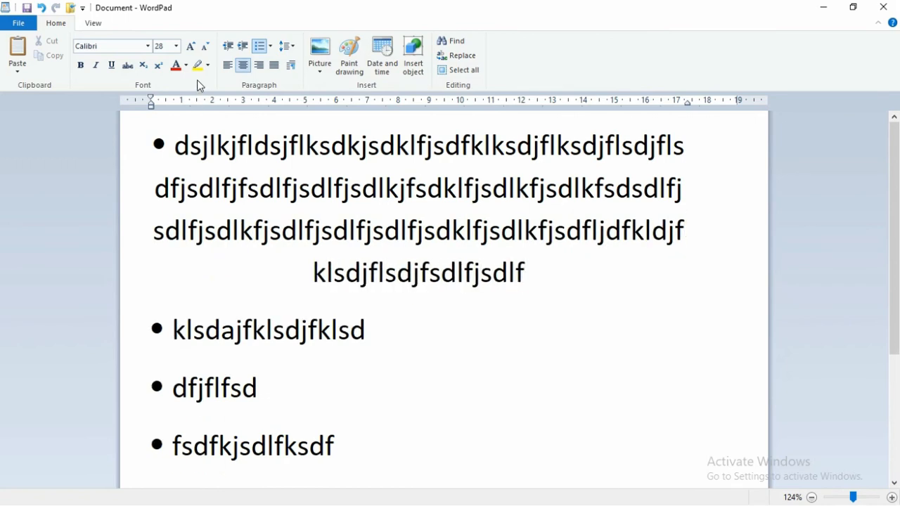
click(227, 65)
text(sdflksdjflksdjflksjflksdjflksdjflksdjflsdjflsdfjdlsfjskl)
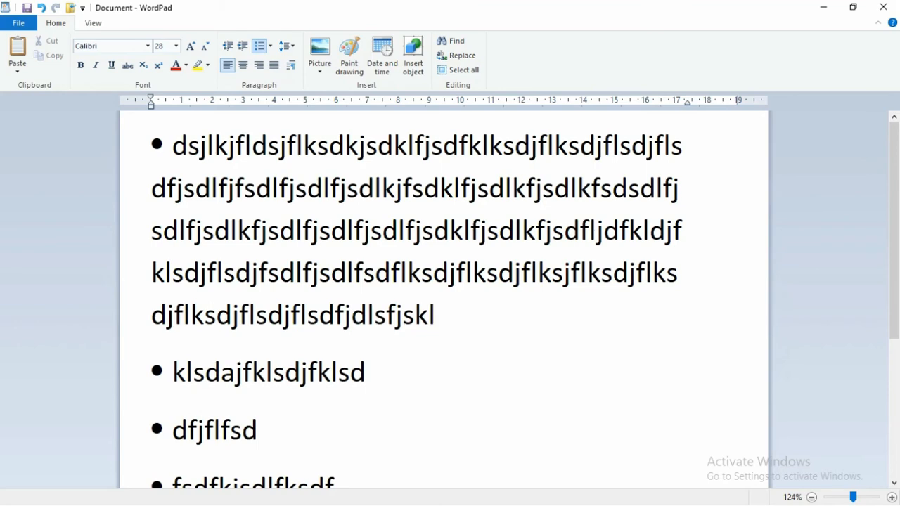
scroll(374, 347, down, 3)
scroll(374, 345, up, 3)
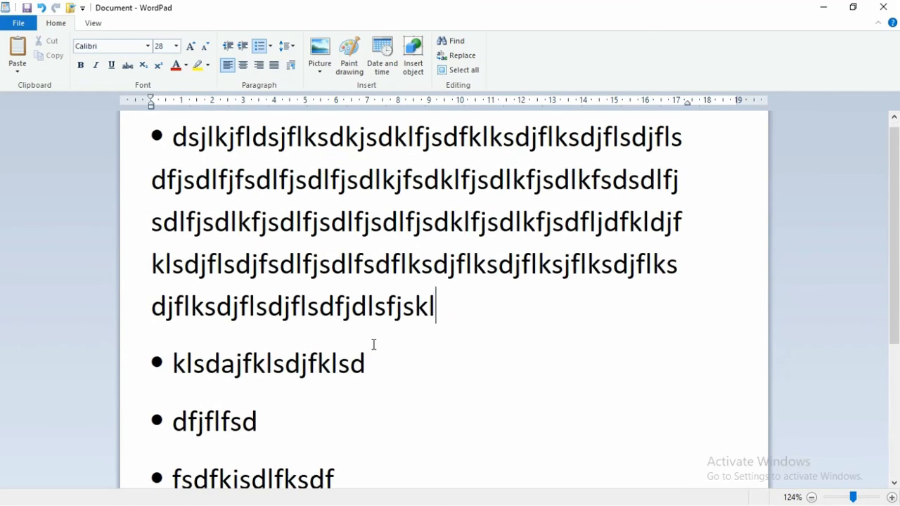
Select the whole first bulleted paragraph and justify it
triple_click(454, 319)
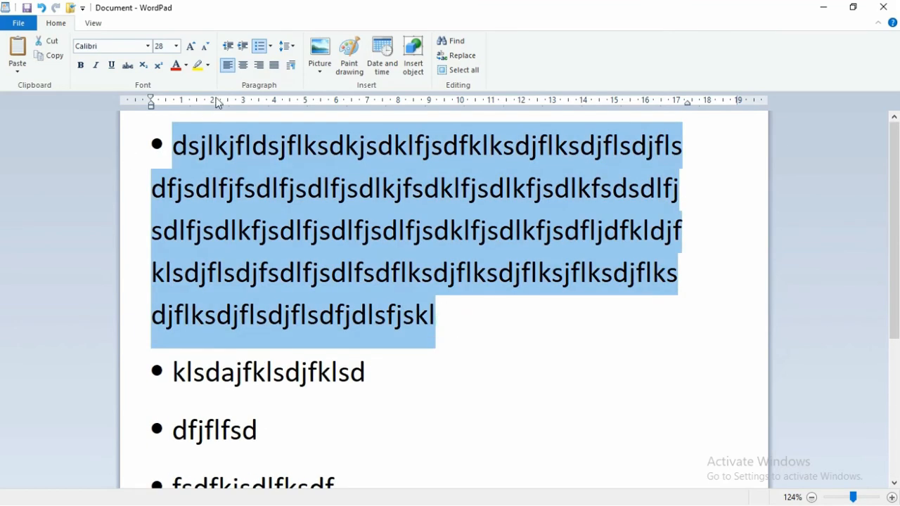
click(272, 66)
click(270, 65)
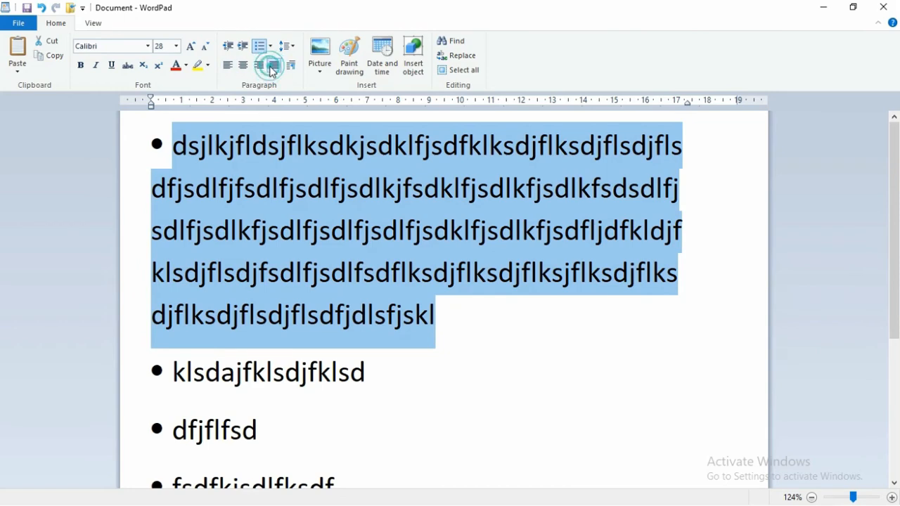
click(395, 298)
Insert spaces through the middle lines of the first bullet to break its unbroken filler text into shorter words
click(399, 281)
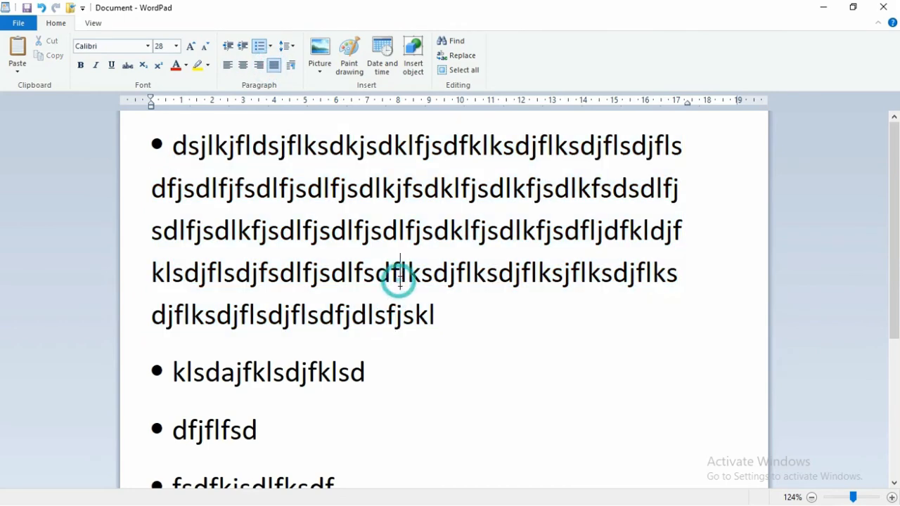
key(shift+Return)
click(392, 238)
key(shift+Return)
click(383, 197)
key(shift+Return)
click(368, 227)
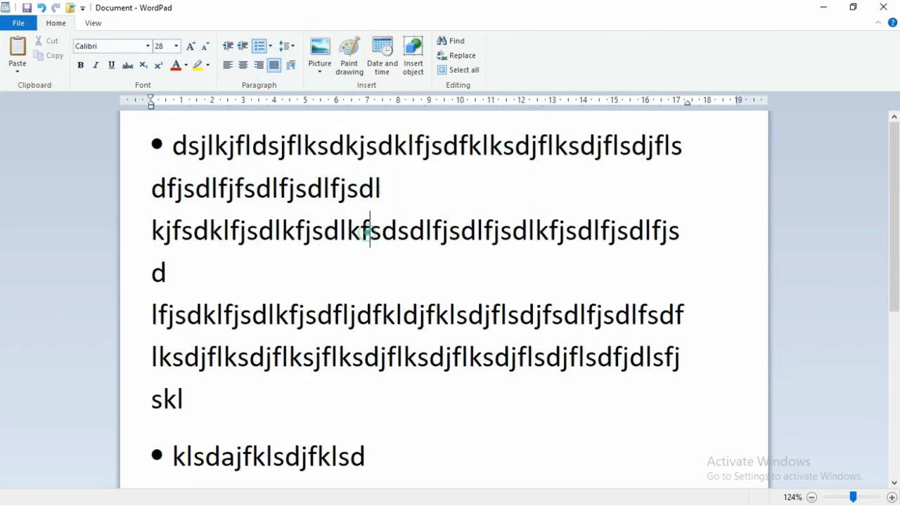
key(shift+Return)
click(331, 233)
key(shift+Return)
click(290, 262)
key(shift+Return)
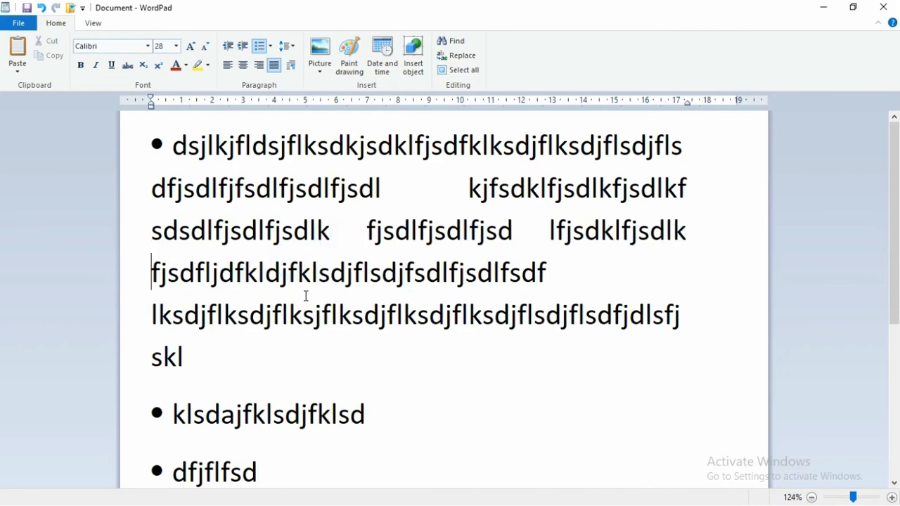
click(306, 313)
key(shift+Return)
click(303, 274)
key(shift+Return)
click(236, 273)
key(shift+Return)
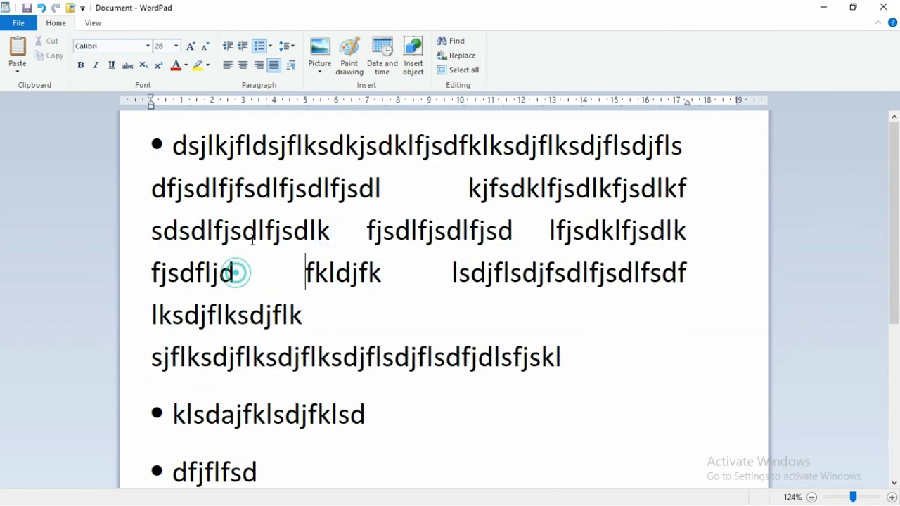
Split the first bullet's opening line and its remaining long strings down to the last line with spaces
click(269, 147)
key(Tab)
click(385, 188)
key(Tab)
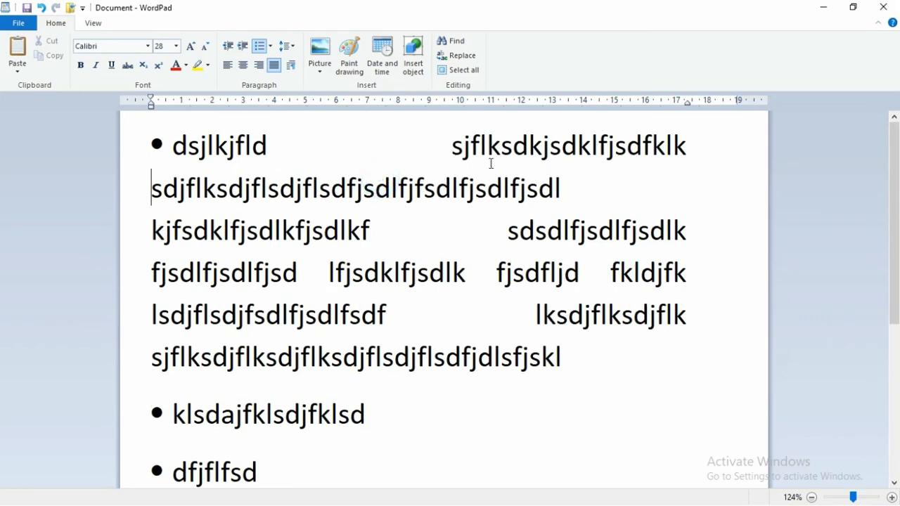
click(510, 145)
key(Tab)
click(265, 189)
key(shift+Return)
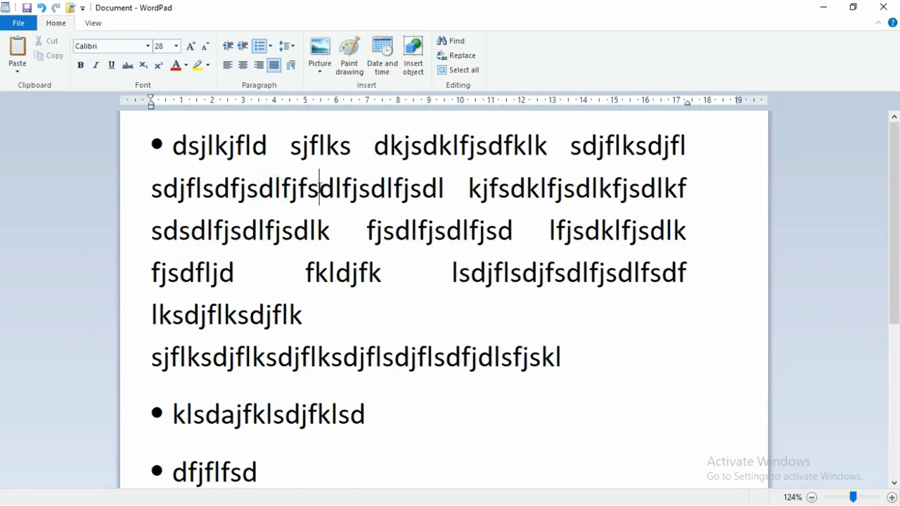
click(428, 235)
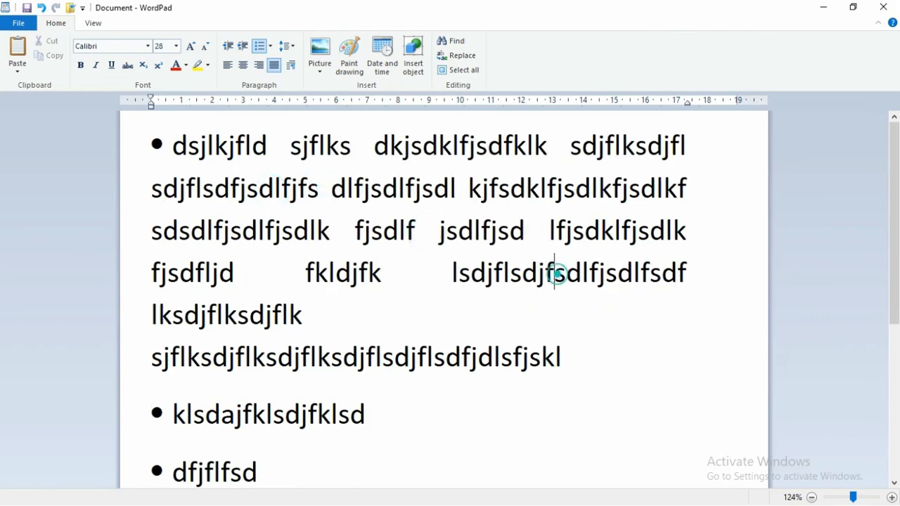
click(555, 272)
click(295, 358)
key(shift+Return)
click(333, 359)
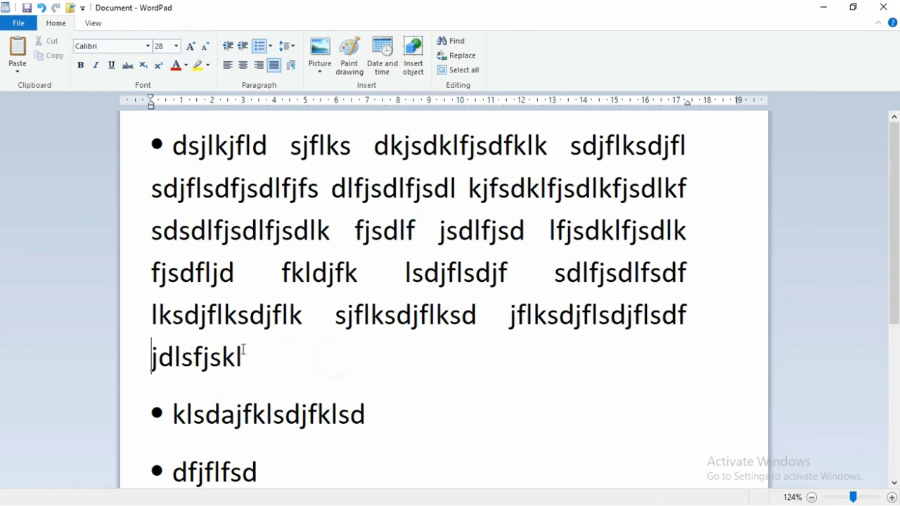
Add more spaces inside the longer words of the justified first bullet, such as between "sdsdlf" and "jsdlfjsdlk"
click(225, 316)
click(223, 230)
click(218, 188)
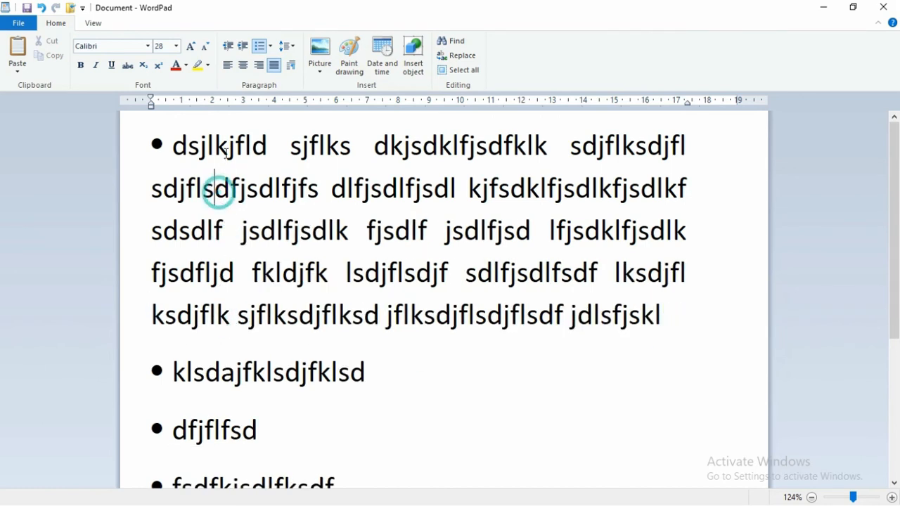
click(227, 147)
click(557, 189)
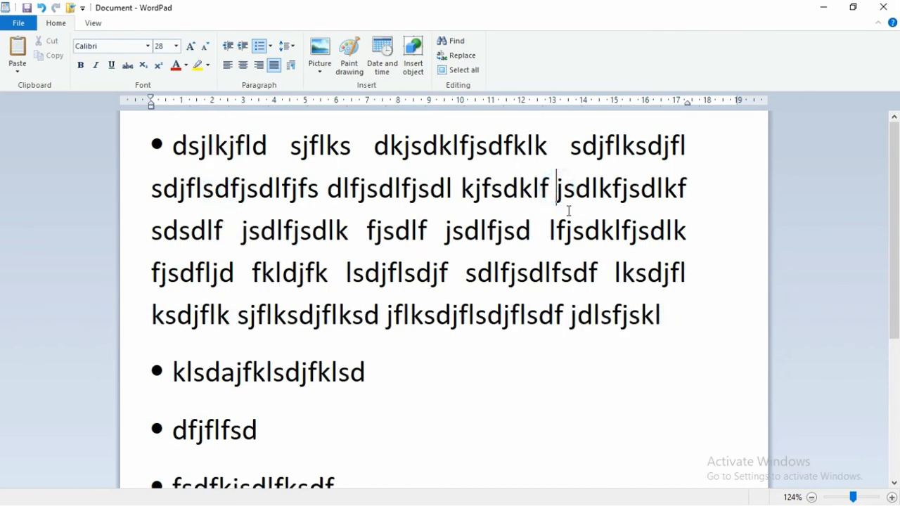
click(521, 267)
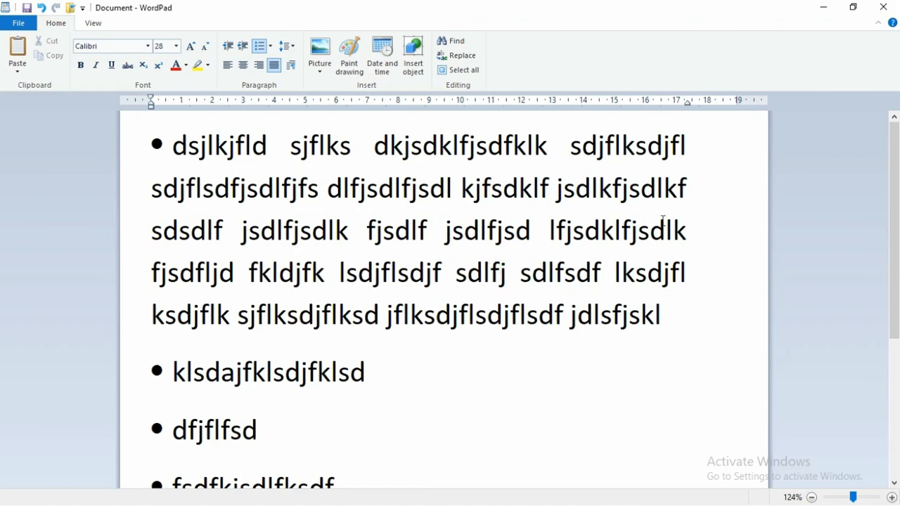
click(643, 190)
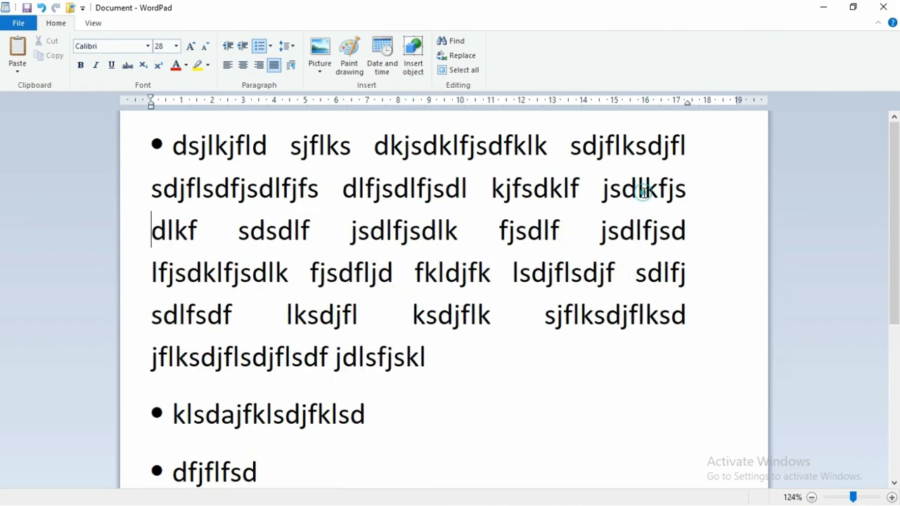
click(651, 230)
Left-align the first bulleted paragraph and split four more of its words with spaces, including "sdjflsdf jsdlfjfs" and "jsdl kfjs"
drag(463, 357, 174, 164)
click(230, 68)
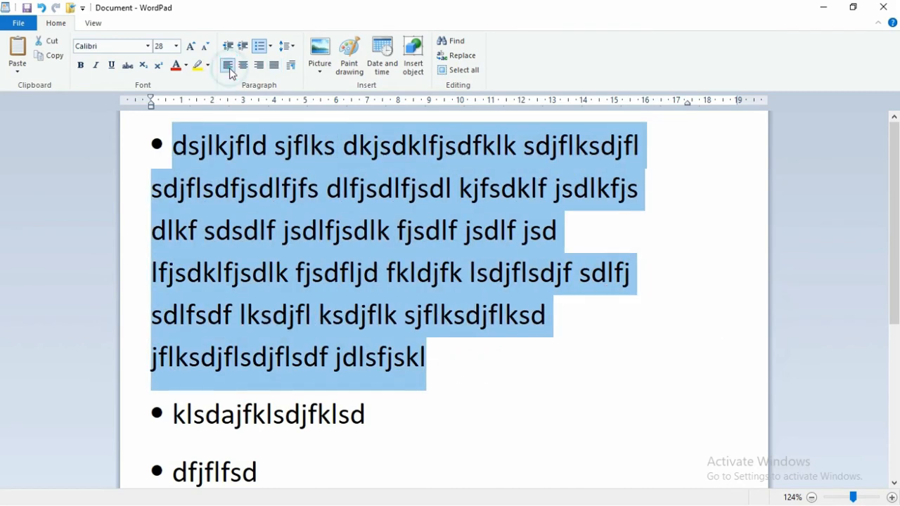
click(335, 149)
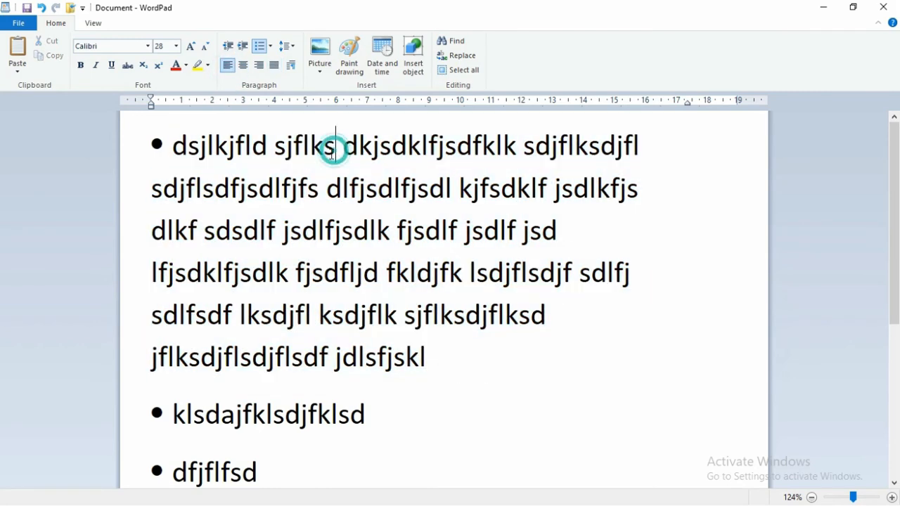
click(241, 189)
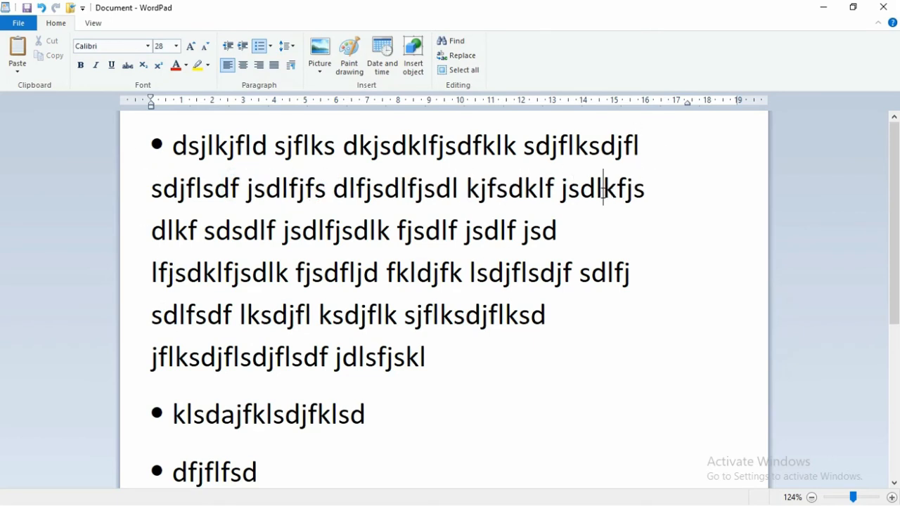
click(603, 188)
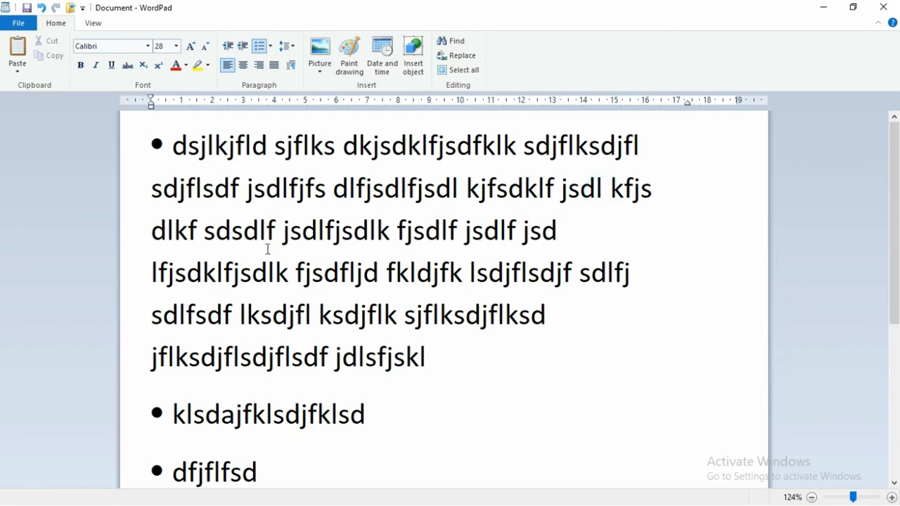
click(343, 230)
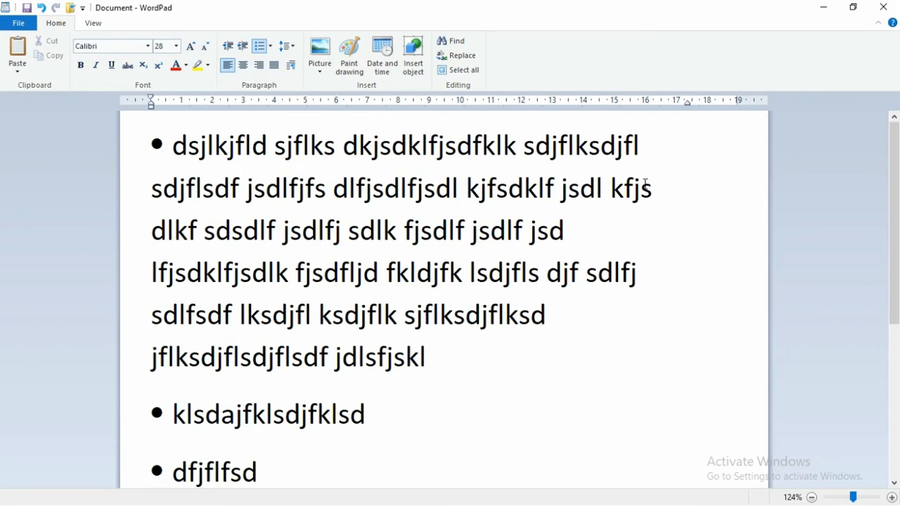
Try right, centred and left alignment on the first bulleted paragraph, and finish with it justified
click(259, 65)
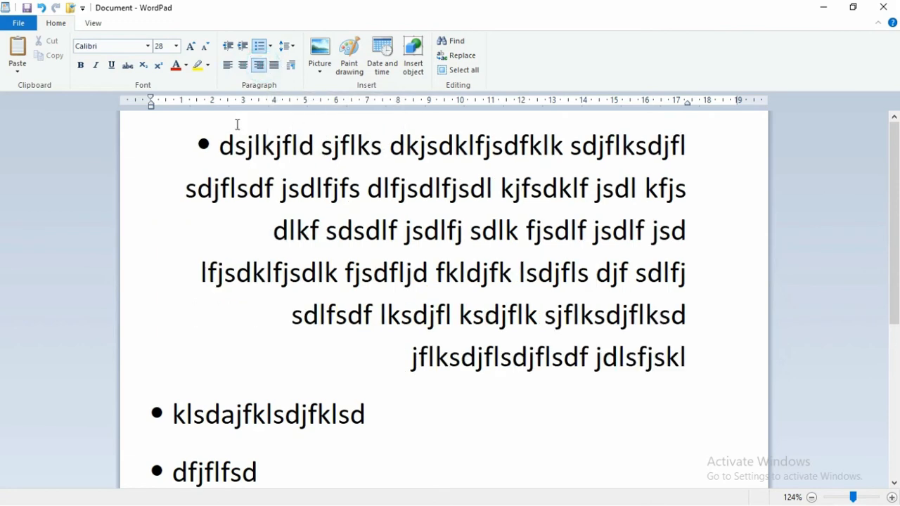
click(243, 65)
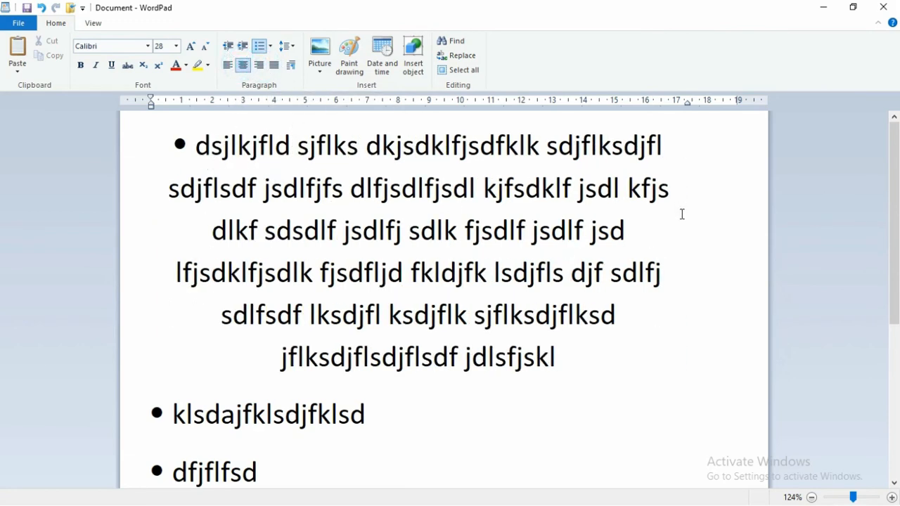
click(227, 66)
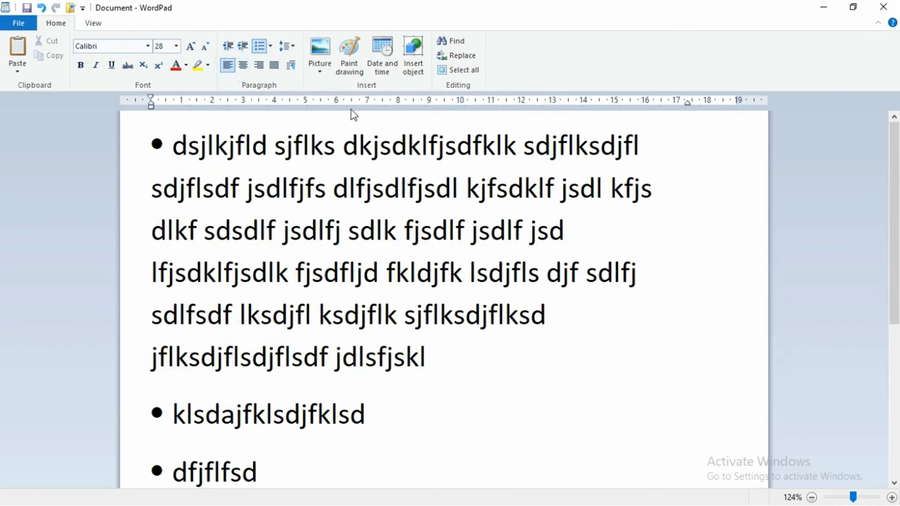
click(274, 65)
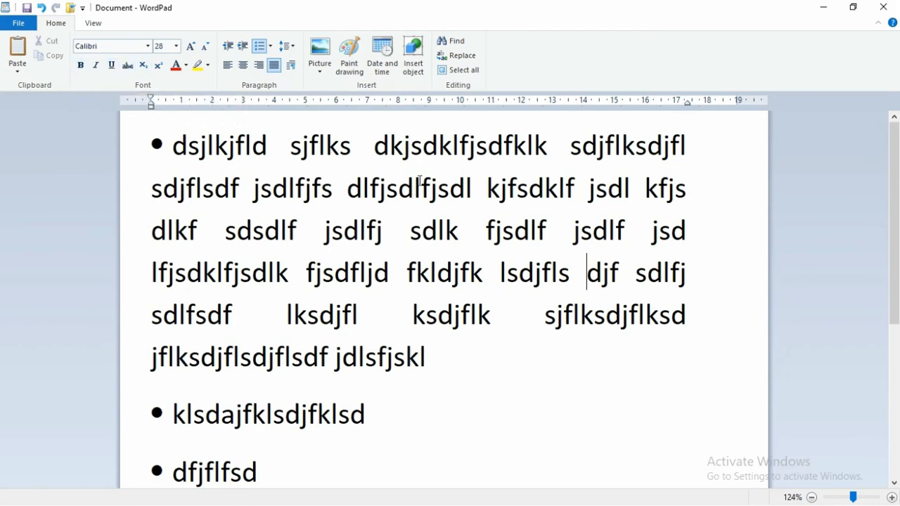
Review the indentation, spacing and alignment options in the first bullet's paragraph settings and accept them as they are
click(293, 67)
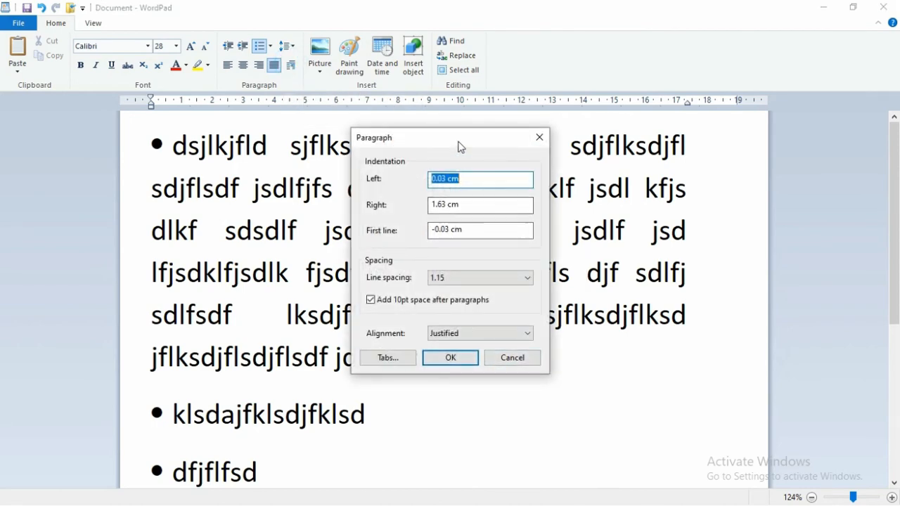
drag(457, 138, 448, 100)
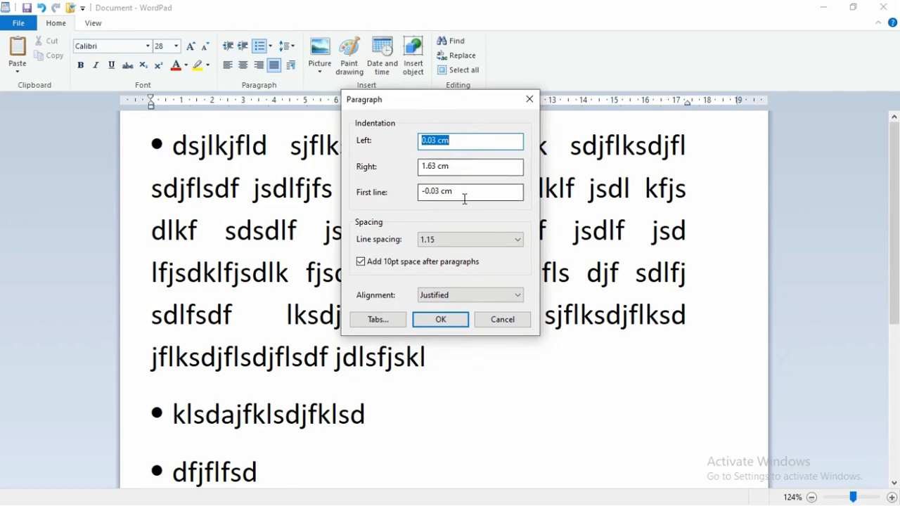
click(428, 321)
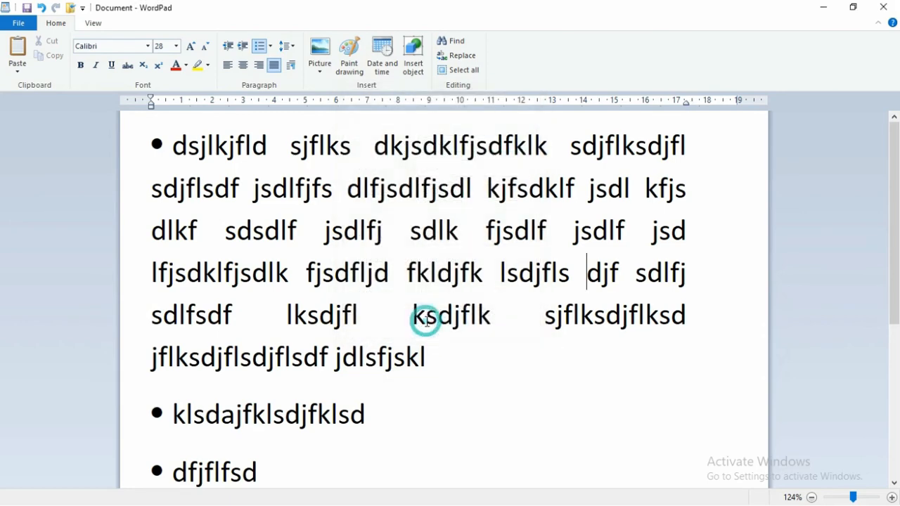
Review the line spacing and alignment choices in the first bullet's paragraph settings and close them without changes
scroll(430, 314, down, 3)
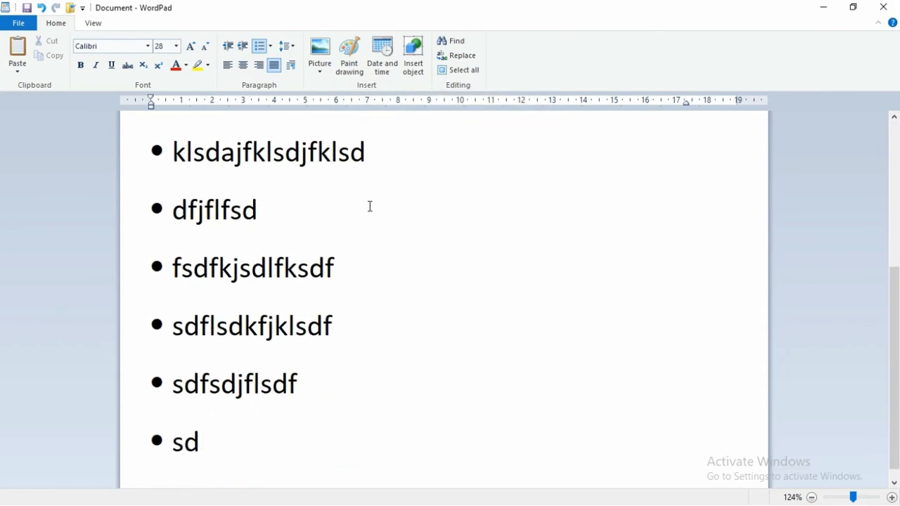
scroll(370, 206, up, 3)
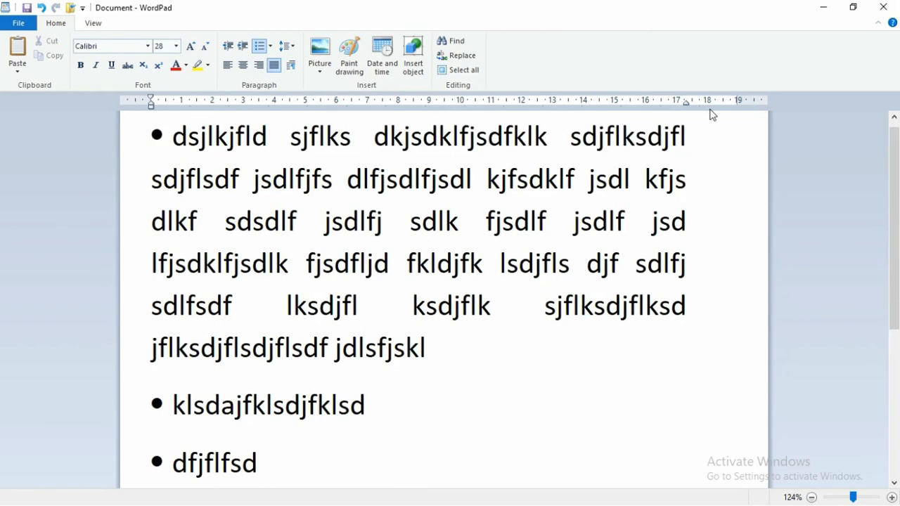
click(291, 67)
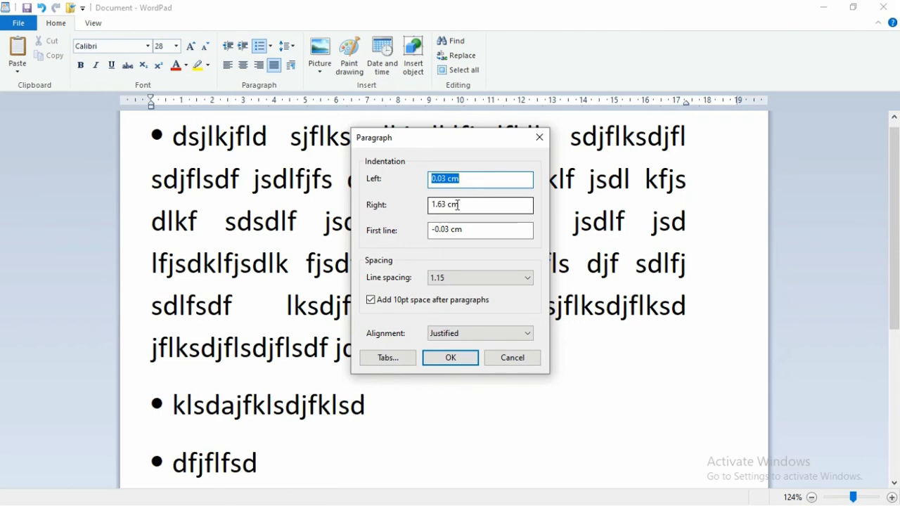
click(473, 280)
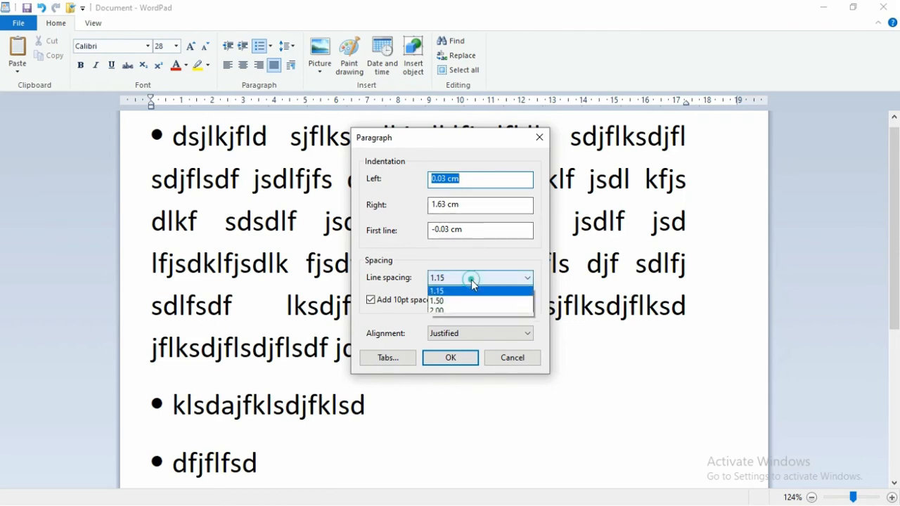
click(472, 280)
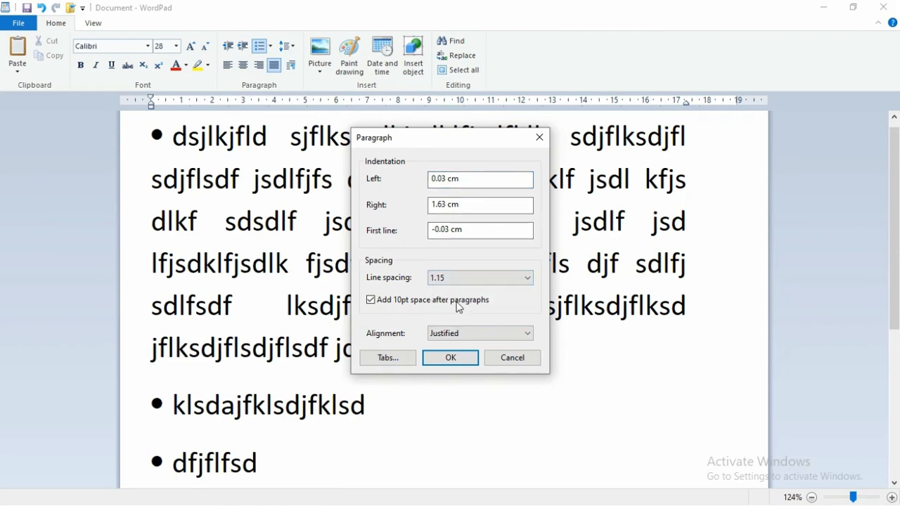
click(457, 335)
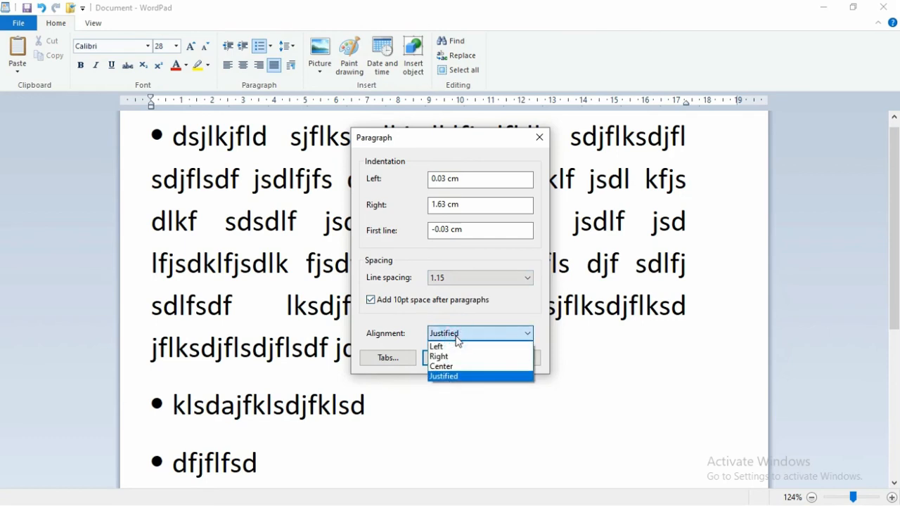
click(453, 336)
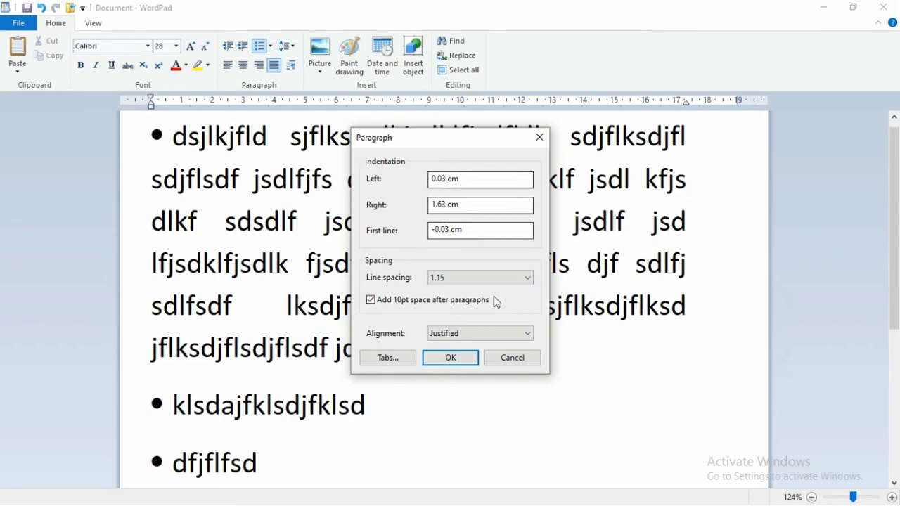
click(538, 137)
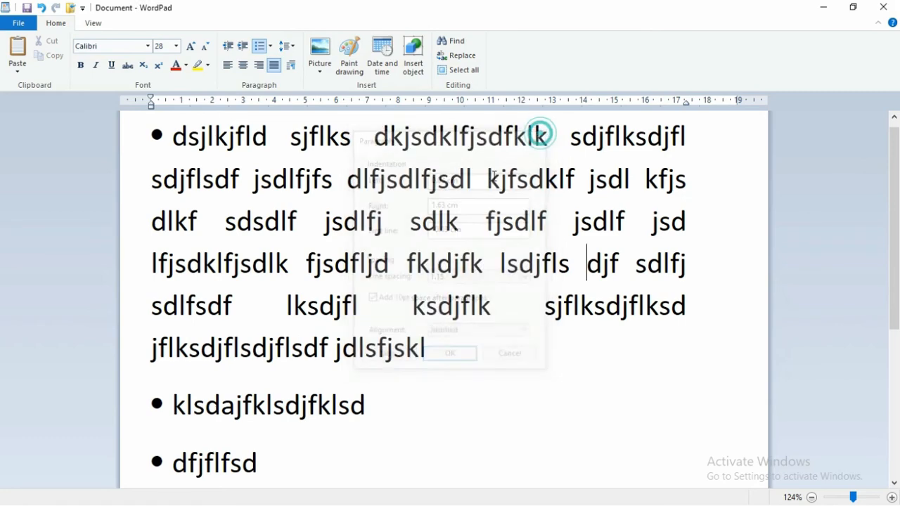
Insert the JPG picture "download" from the SPT999\Python folder on Local Disk (E:) into the first bulleted paragraph
scroll(429, 247, down, 2)
scroll(429, 247, up, 1)
scroll(431, 248, down, 1)
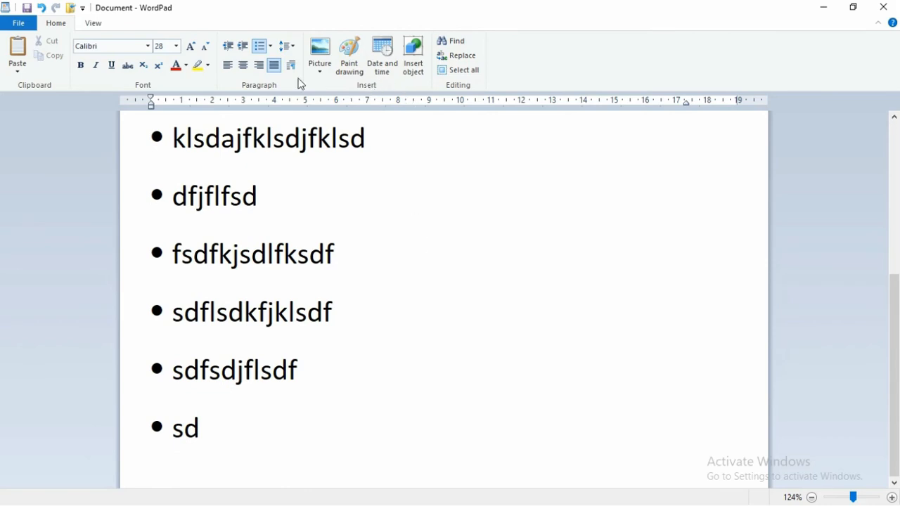
click(316, 79)
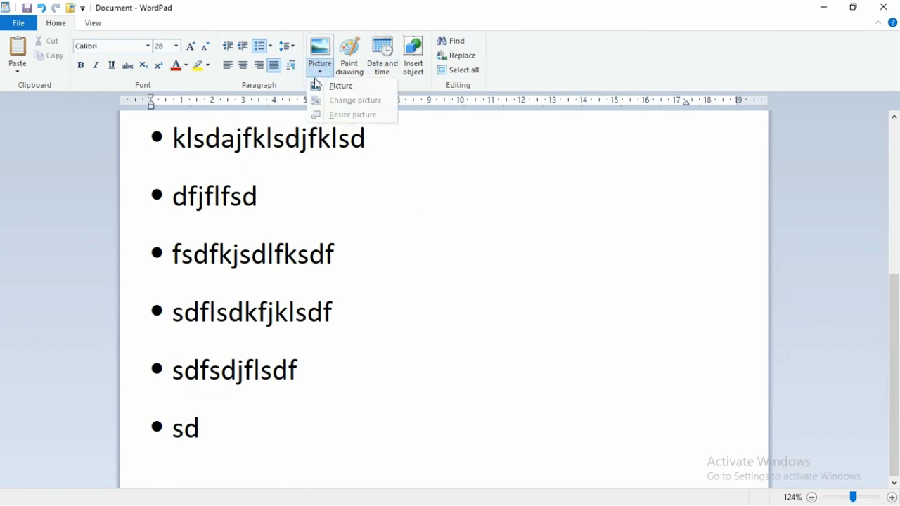
click(344, 87)
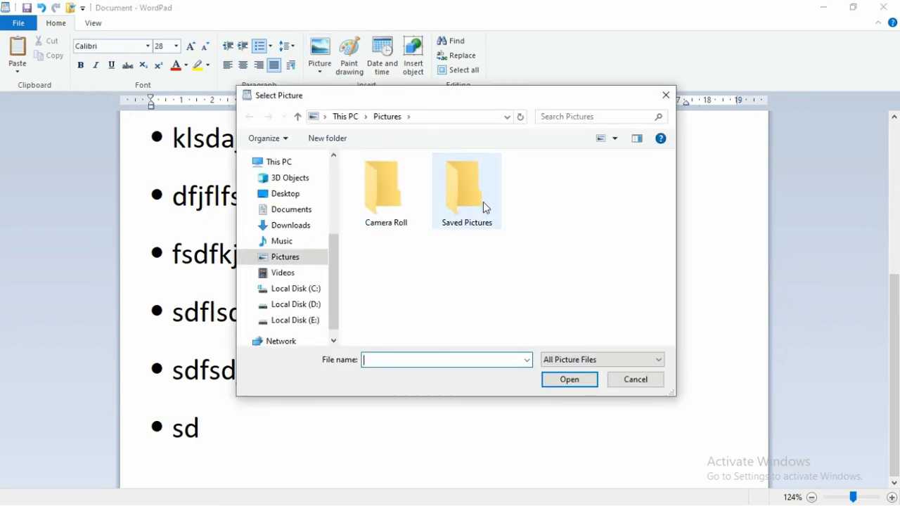
double_click(487, 208)
click(288, 321)
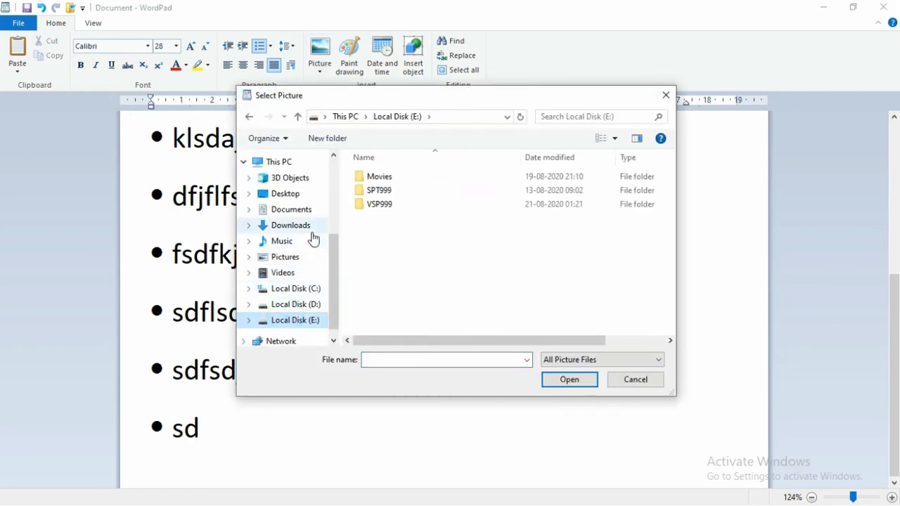
double_click(373, 190)
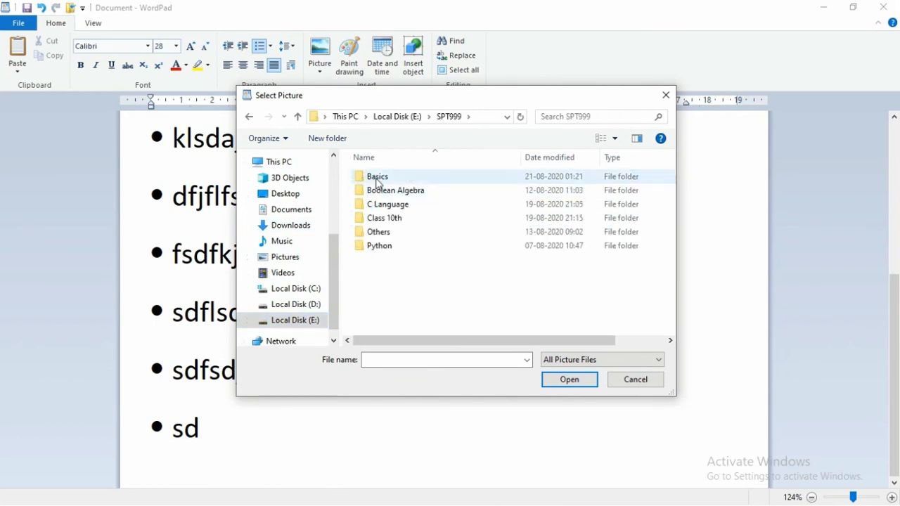
double_click(382, 247)
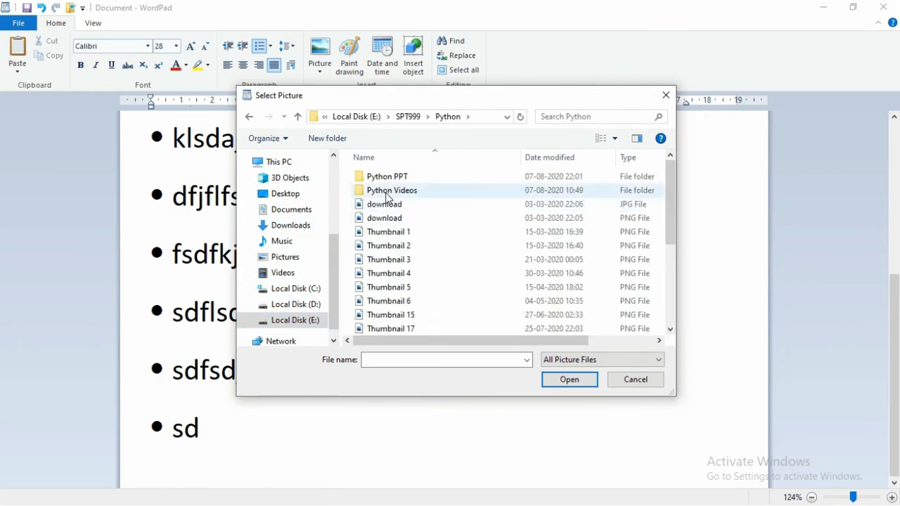
double_click(387, 202)
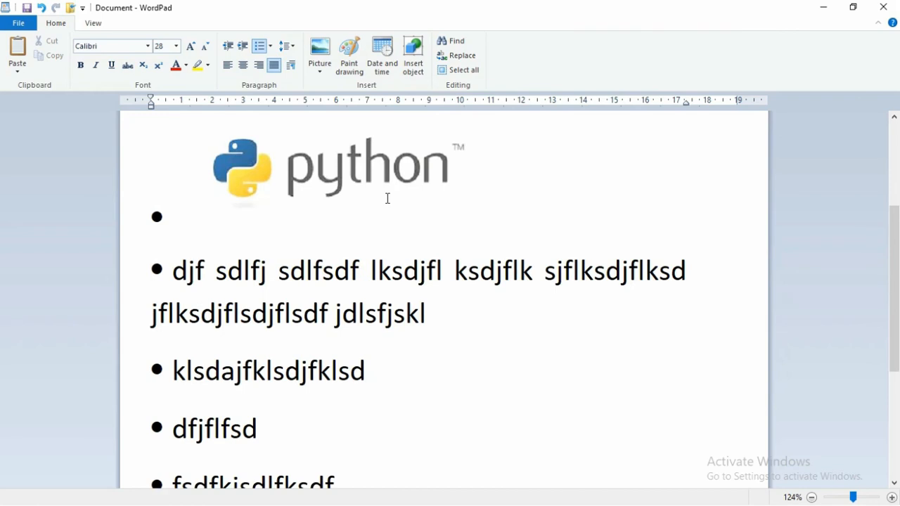
Delete the inserted Python logo picture, leaving its bullet empty
scroll(388, 199, up, 2)
click(380, 325)
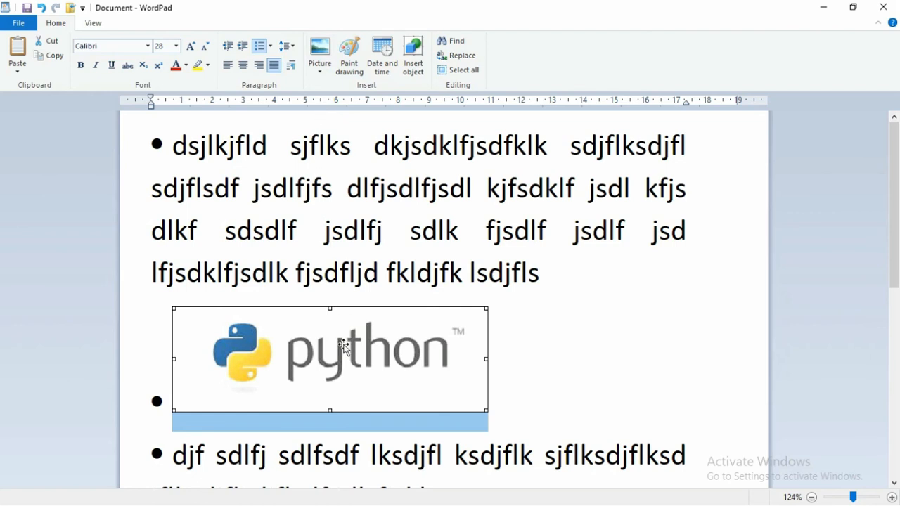
key(Delete)
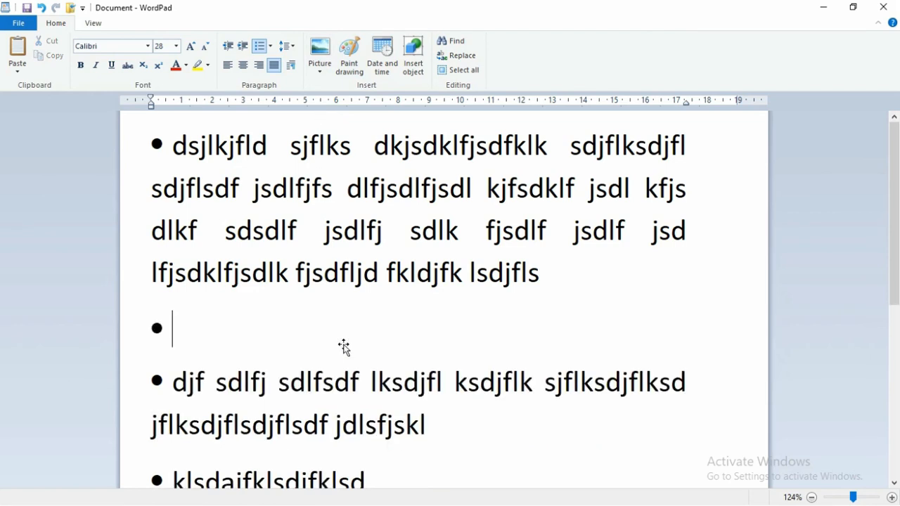
Insert a Paint drawing at the empty bullet with a 758 × 304 px canvas and a freehand scribble of overlapping loops
click(350, 61)
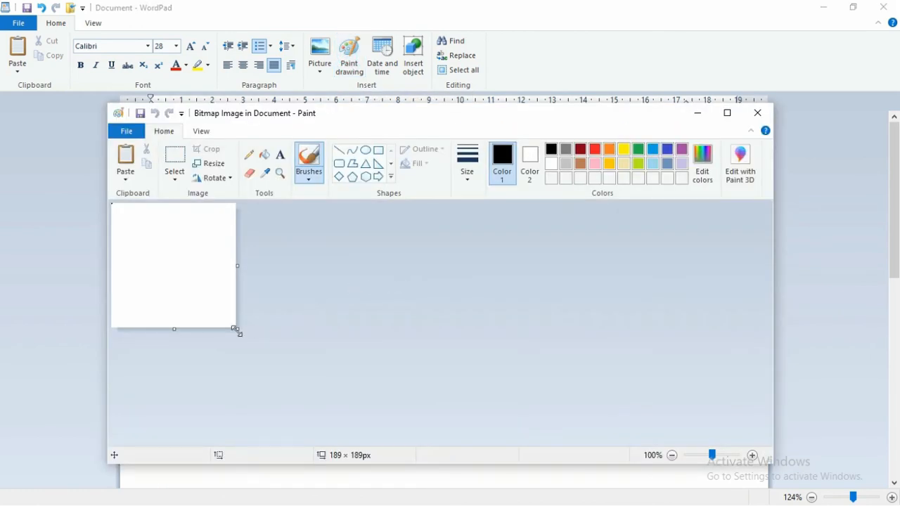
drag(236, 329, 611, 404)
mouse_move(365, 297)
mouse_down()
mouse_move(367, 281)
mouse_move(397, 336)
mouse_move(161, 315)
mouse_move(331, 281)
mouse_up()
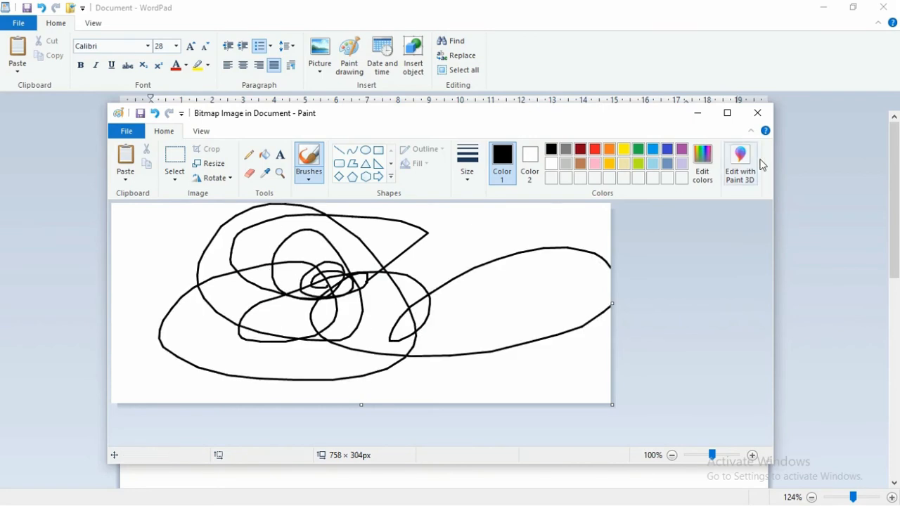
click(752, 112)
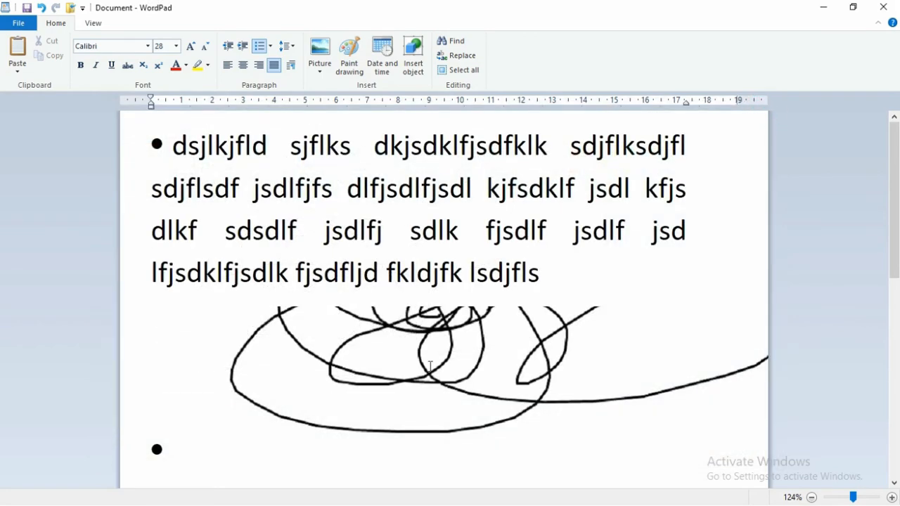
Delete the scribbled Paint drawing from the document
click(420, 344)
scroll(419, 348, down, 3)
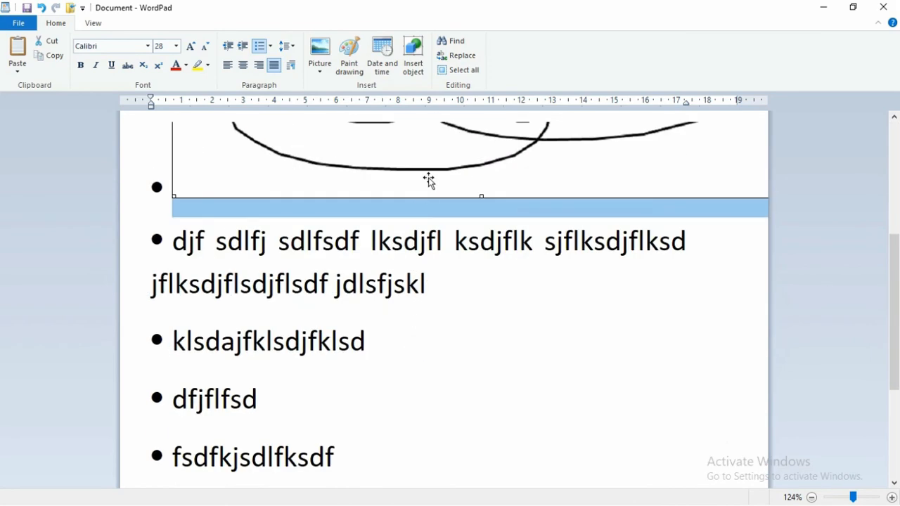
key(Delete)
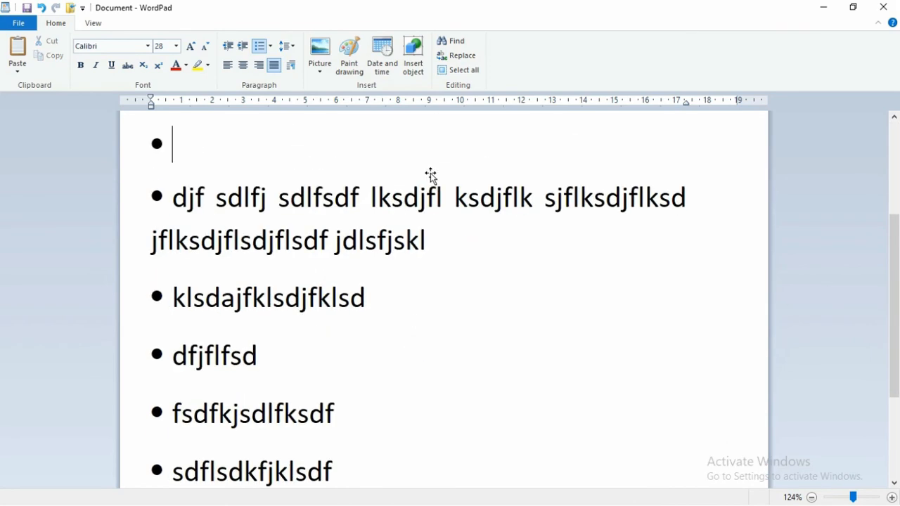
Try several date and time formats, then insert the date at the empty bullet as 21-08-20
click(397, 65)
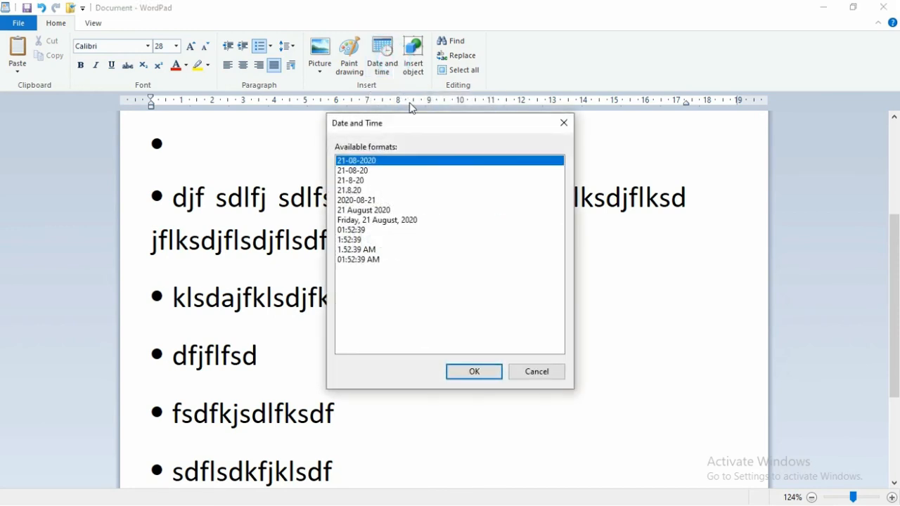
drag(417, 125, 469, 75)
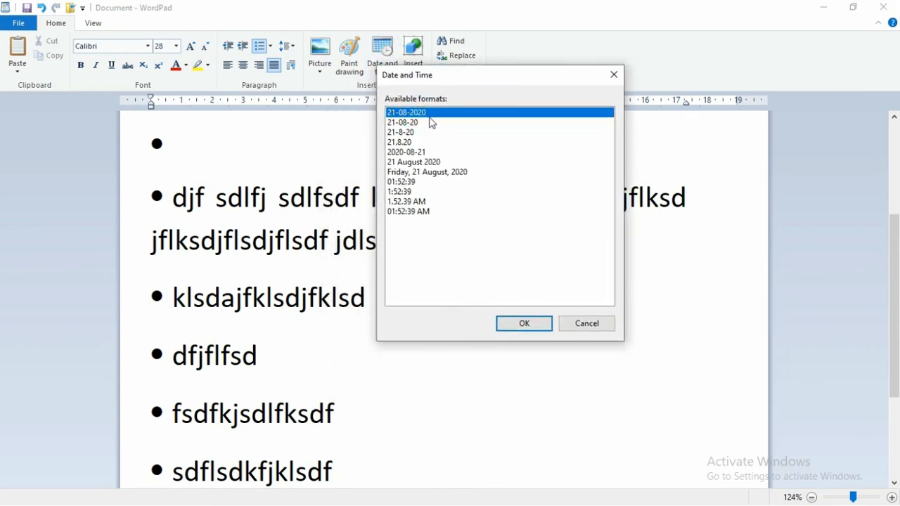
click(397, 174)
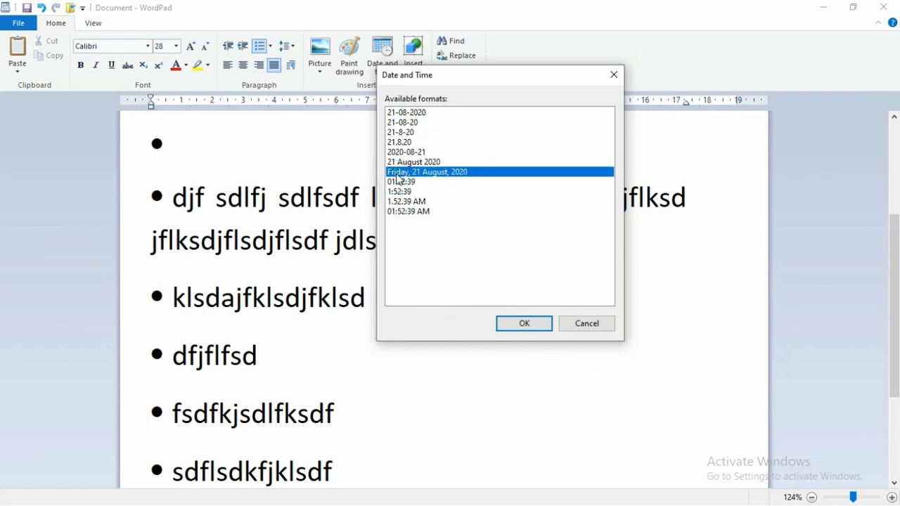
click(405, 113)
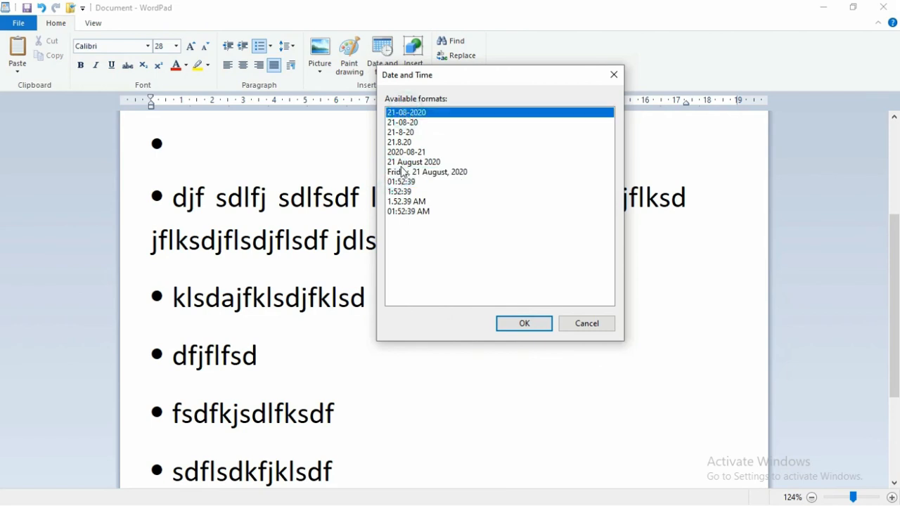
click(404, 213)
click(405, 202)
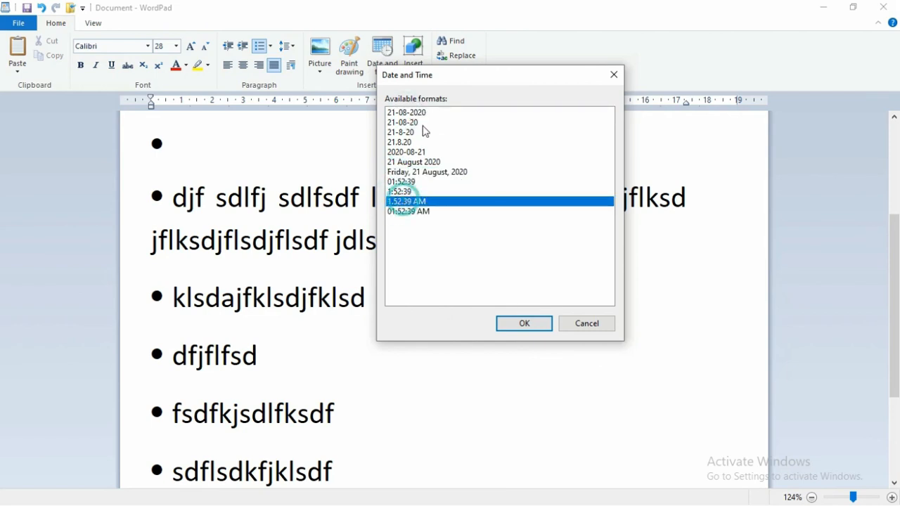
click(425, 124)
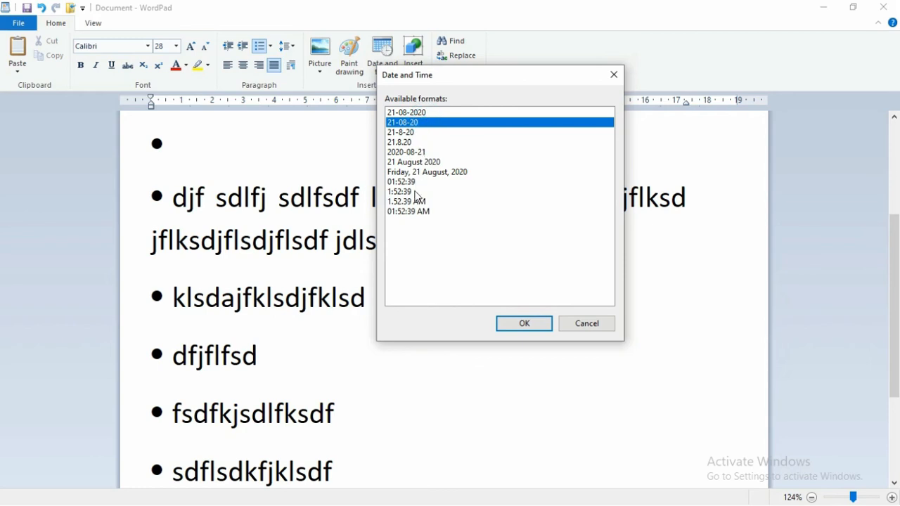
click(524, 324)
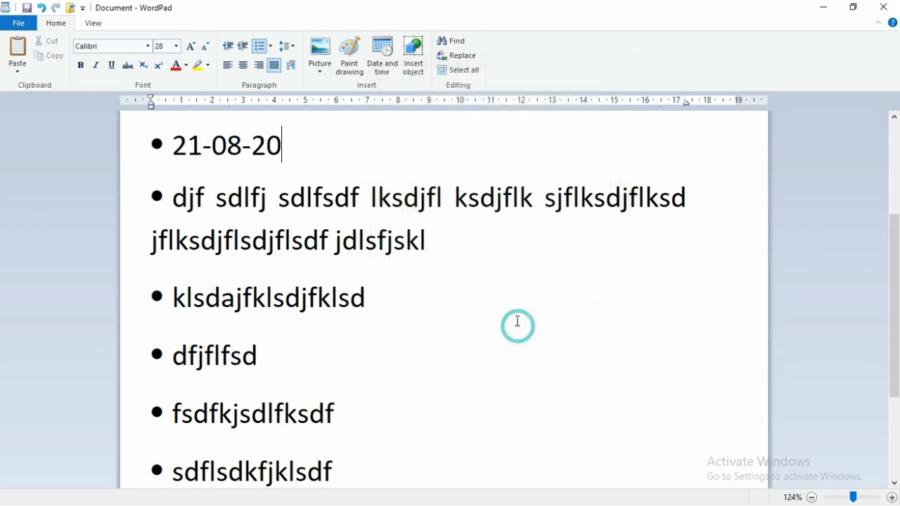
Add an empty bullet below the date, view the date and time formats again without inserting one, and put the cursor in that bullet
drag(350, 154, 190, 155)
click(295, 146)
key(Return)
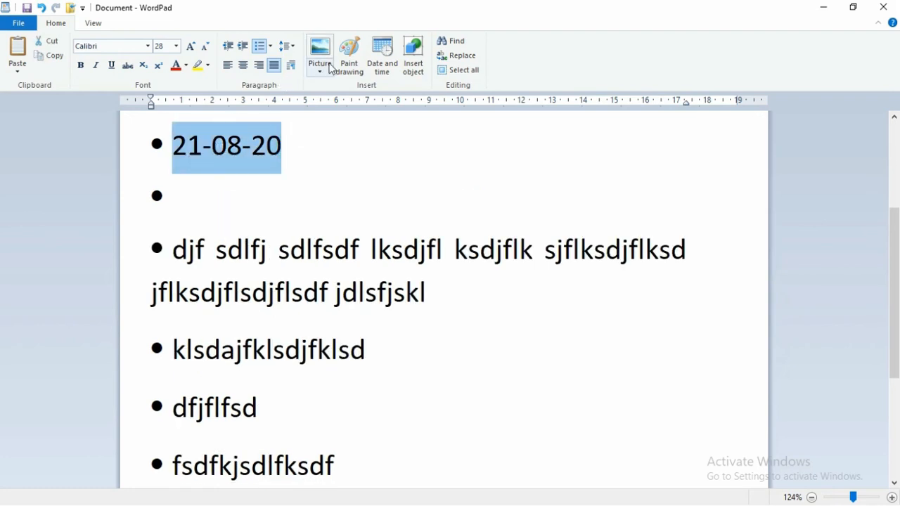
click(373, 65)
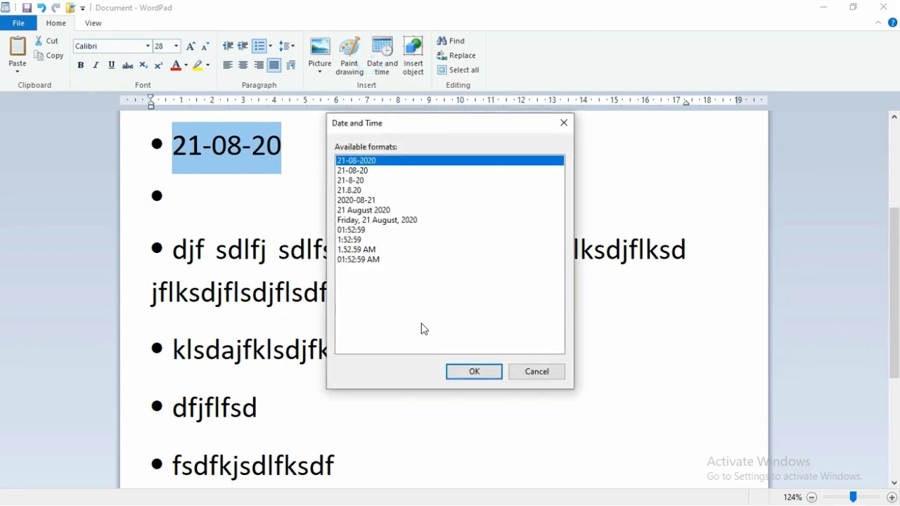
click(517, 372)
click(305, 193)
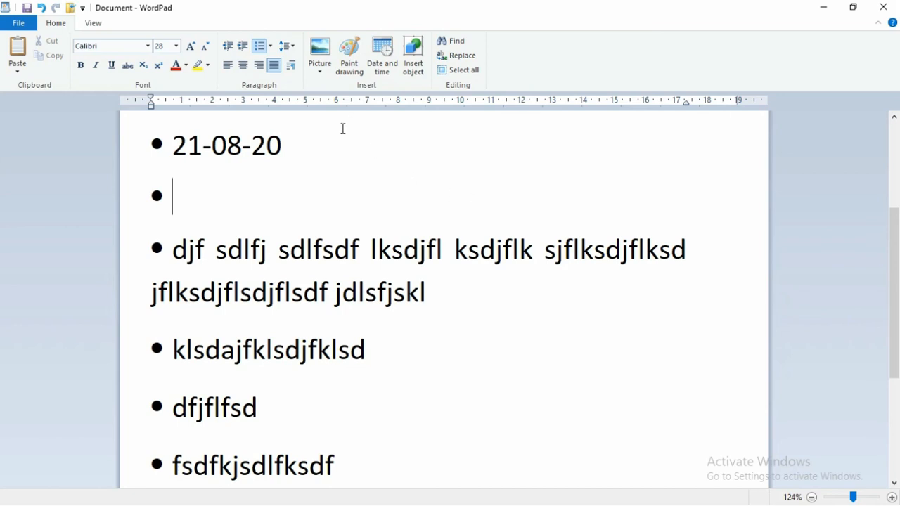
Examine the object types offered for inserting a new object, and leave without inserting one
click(413, 56)
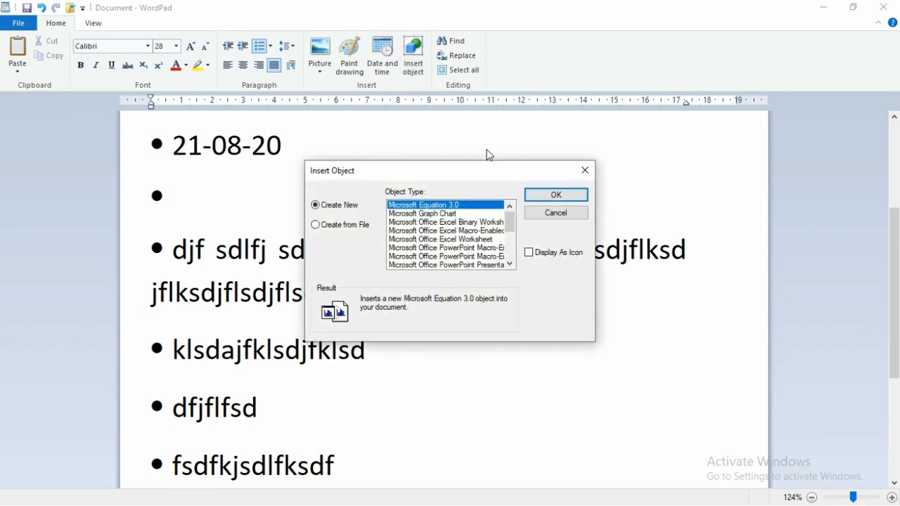
drag(389, 176, 406, 106)
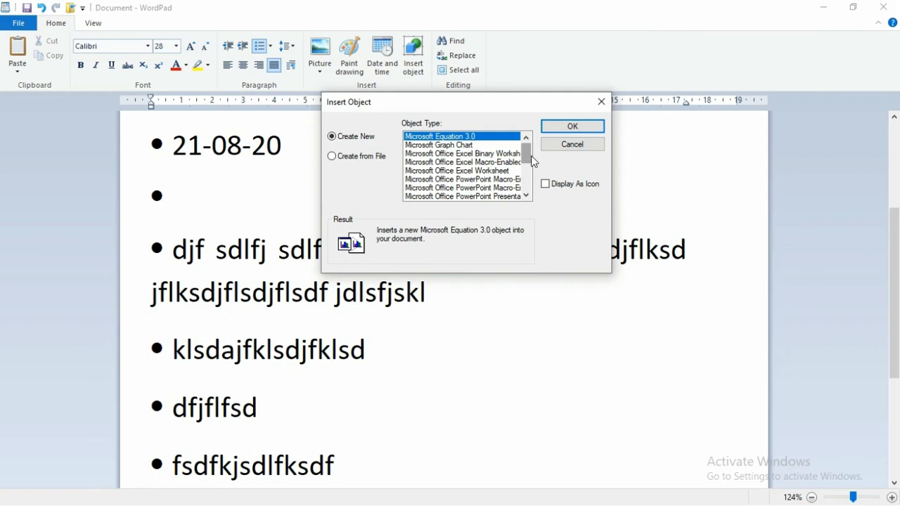
mouse_move(532, 156)
mouse_down()
mouse_move(529, 195)
mouse_move(528, 156)
mouse_up()
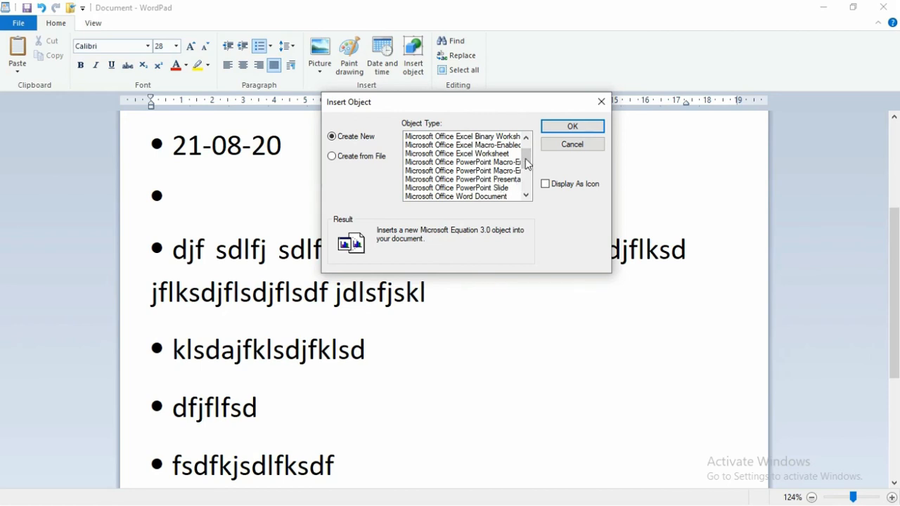
drag(528, 164, 526, 141)
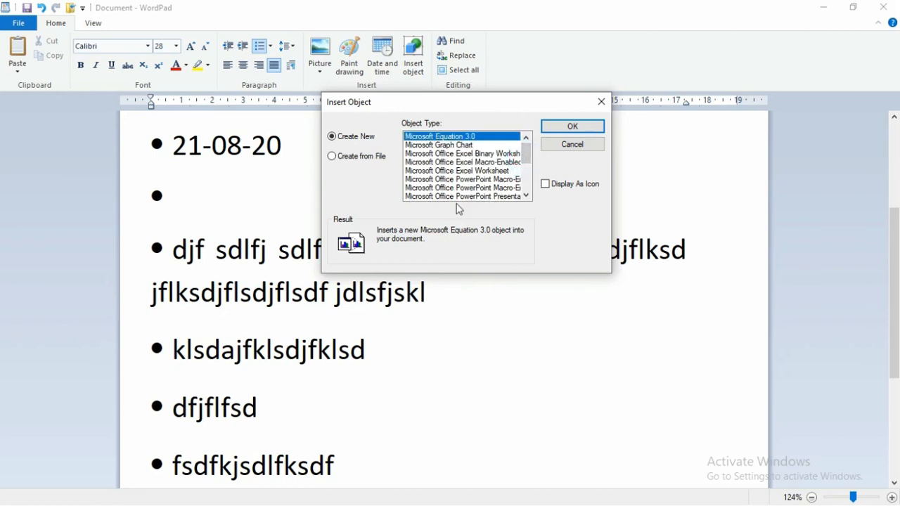
click(566, 146)
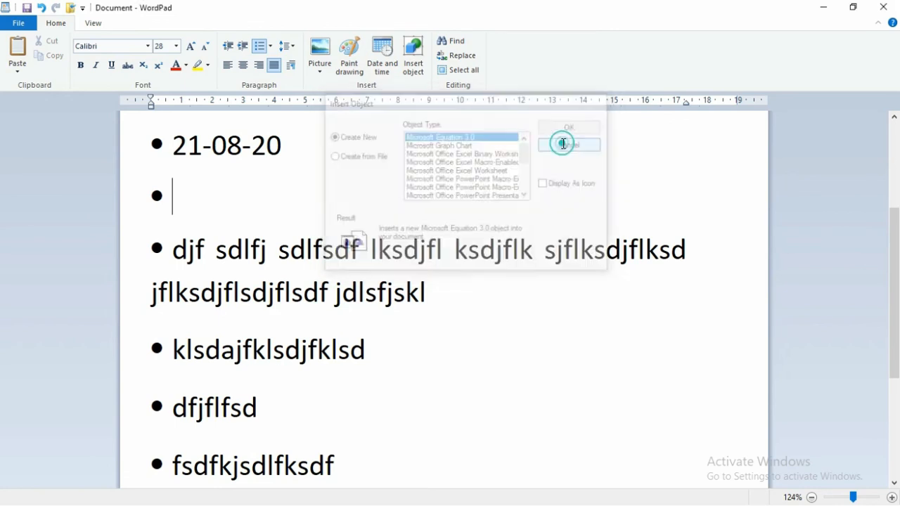
Find the occurrences of "kls" one after another through the end of the document, and close the search
click(464, 45)
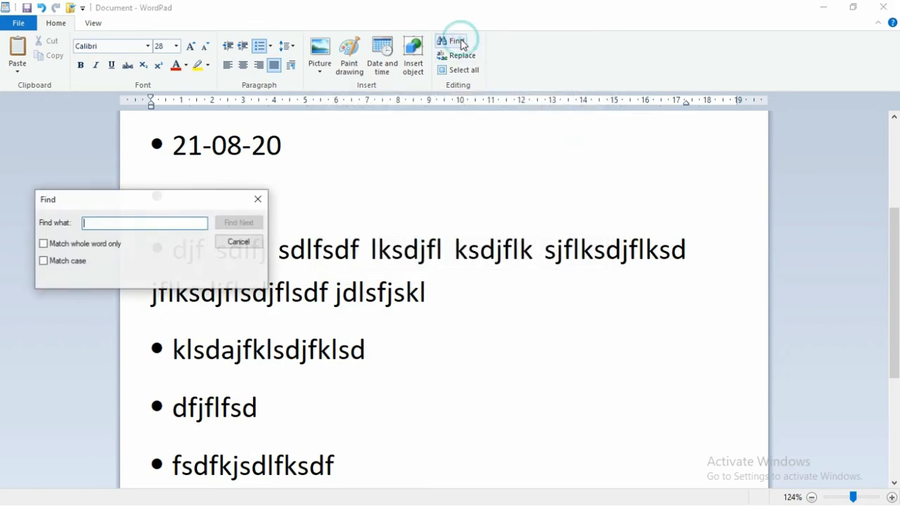
click(123, 222)
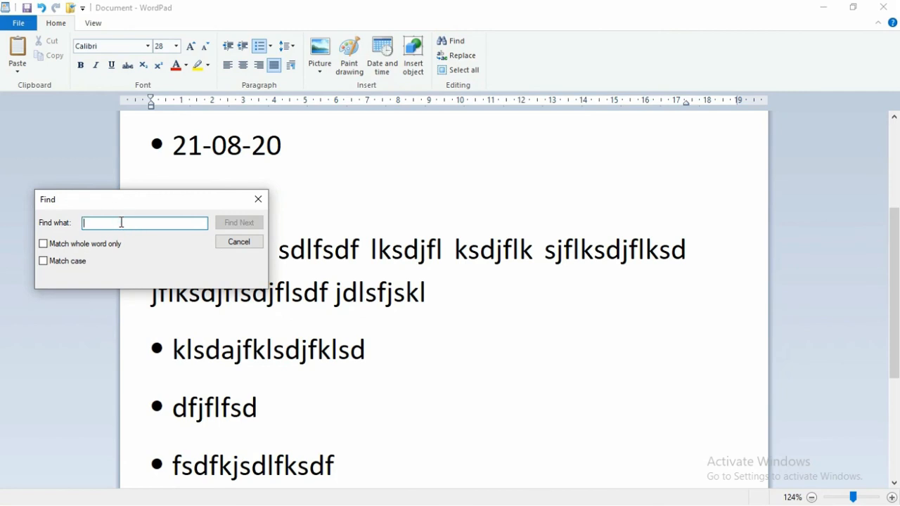
text(kls)
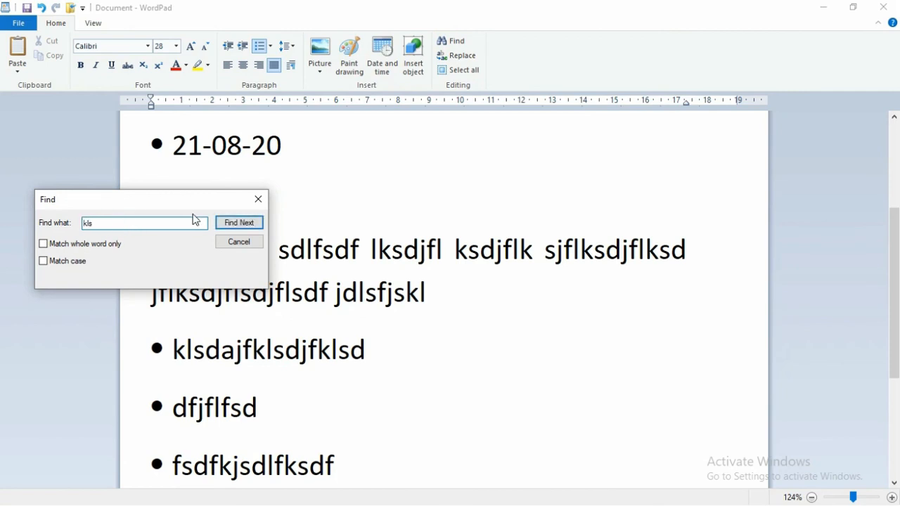
click(239, 222)
click(239, 223)
click(239, 222)
click(236, 225)
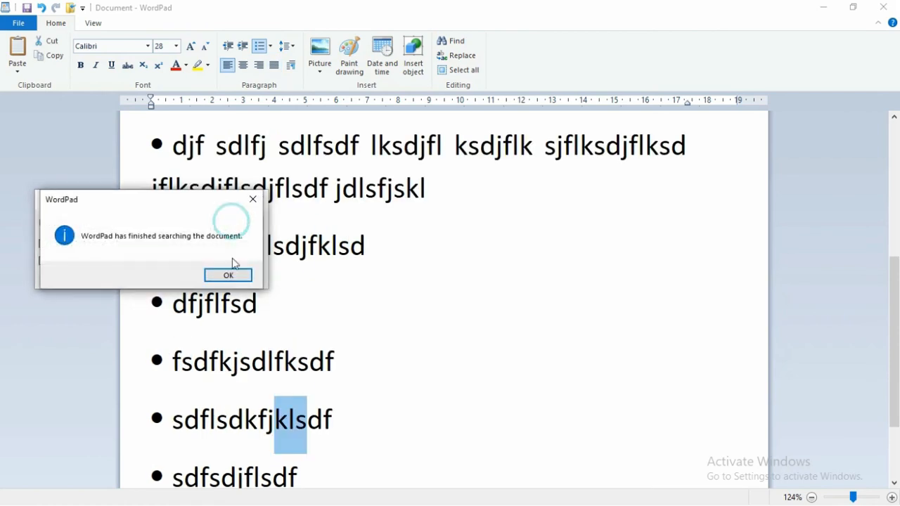
click(230, 275)
click(256, 199)
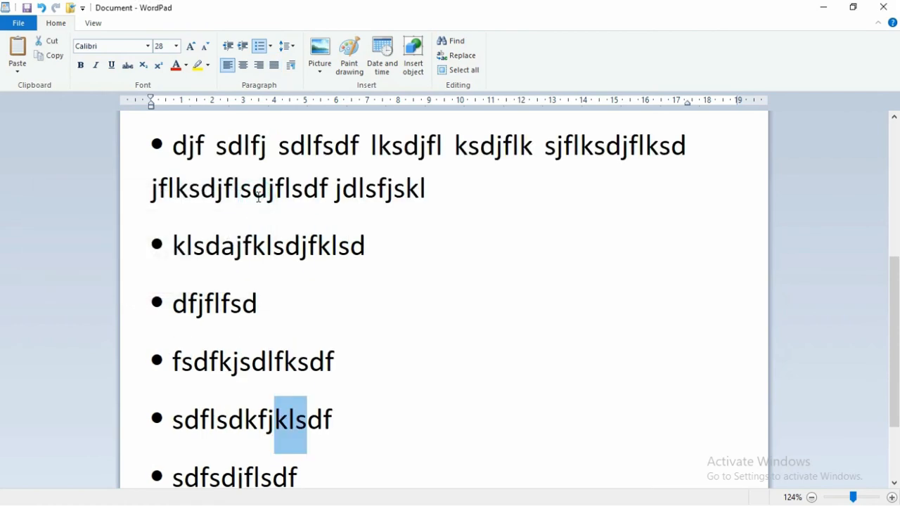
Replace every occurrence of "kls" with "00000", and delete the entire content of the document
click(348, 151)
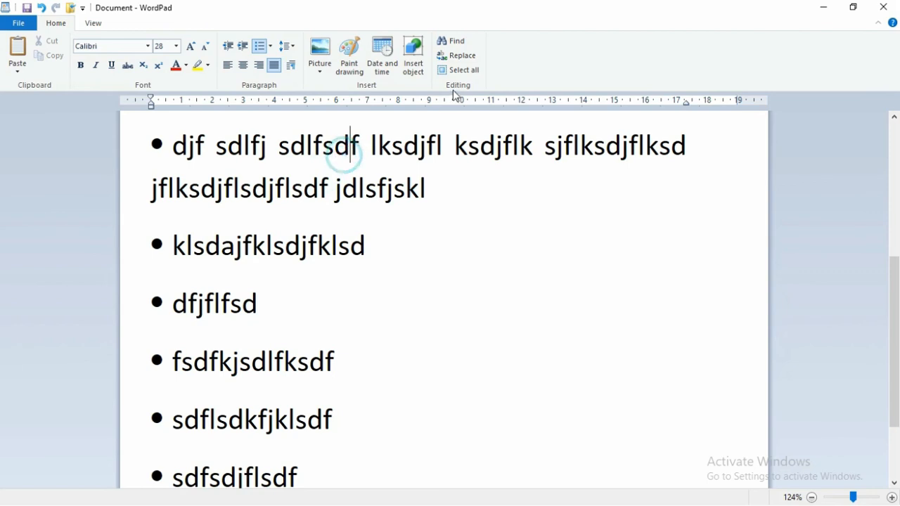
click(457, 56)
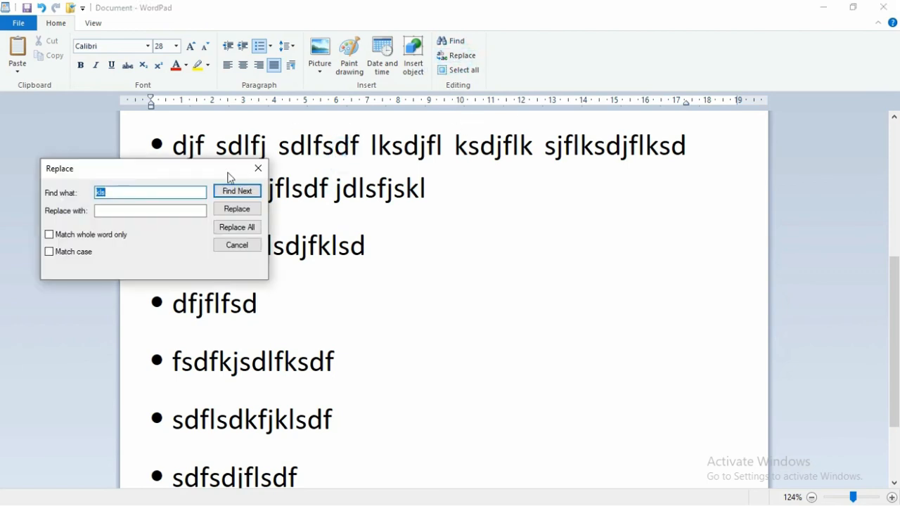
click(112, 211)
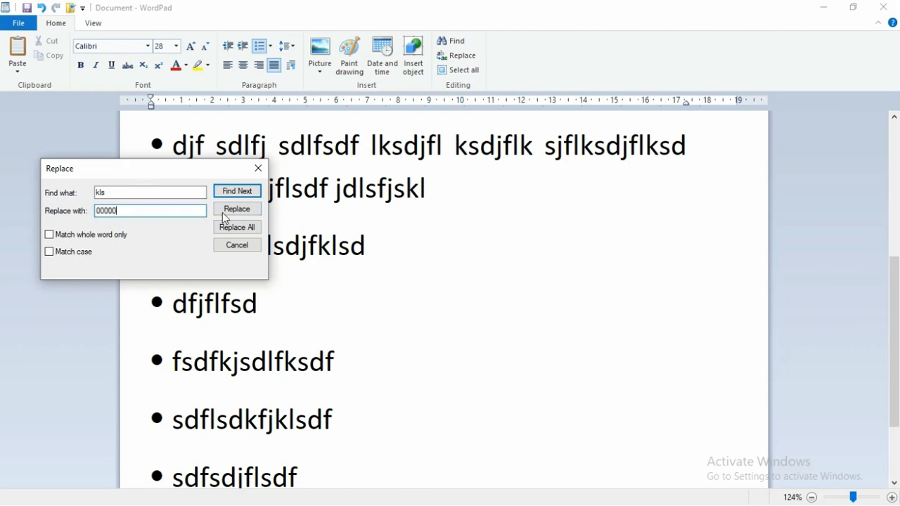
click(236, 230)
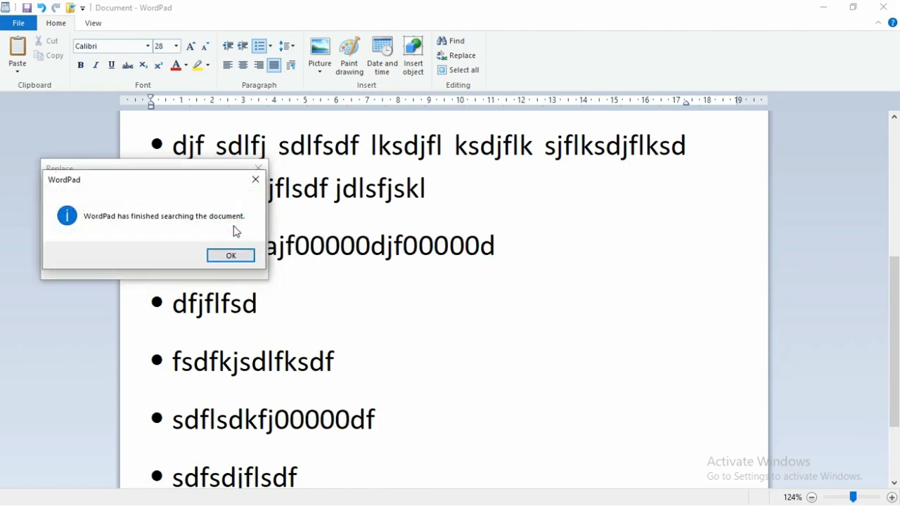
click(232, 257)
click(259, 170)
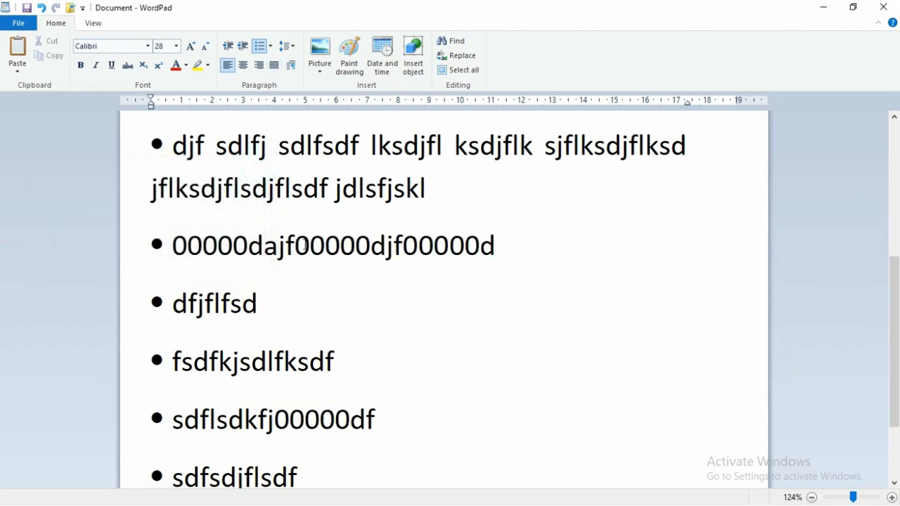
click(459, 69)
key(Delete)
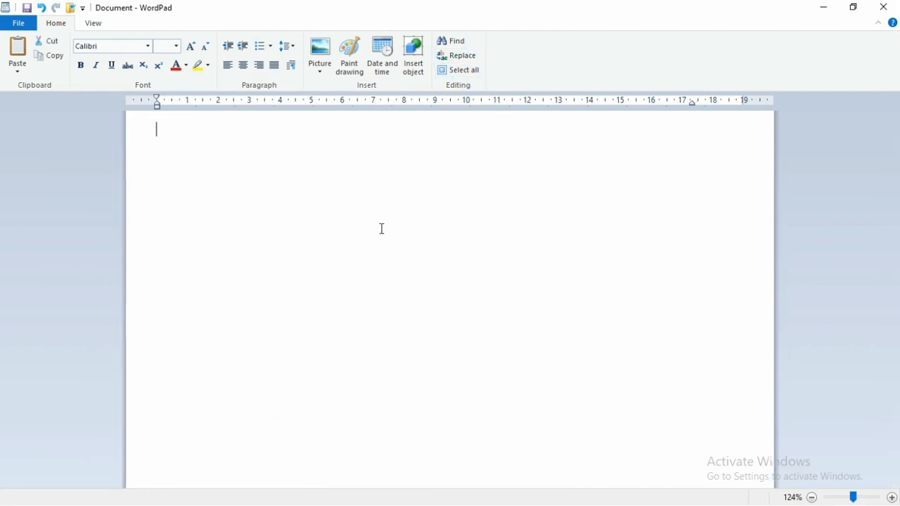
Zoom in on the blank page, and zoom back out to 50%
click(94, 26)
click(17, 51)
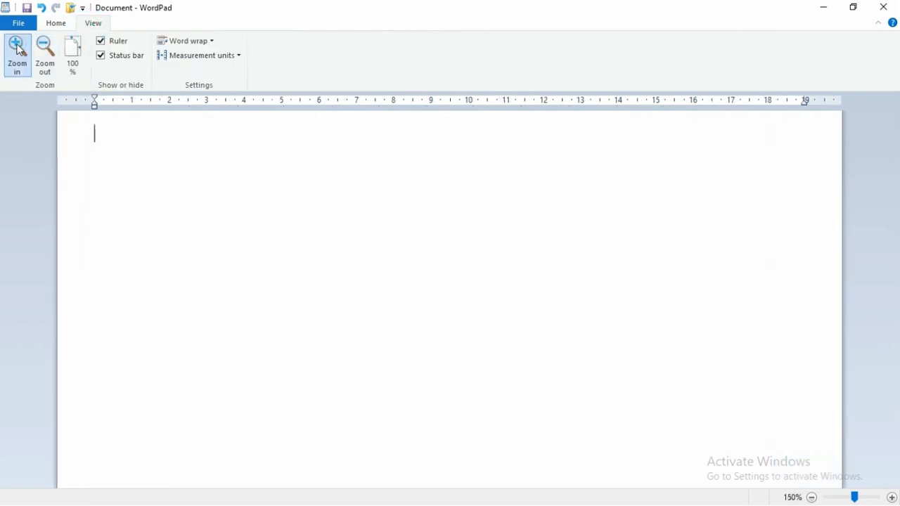
click(19, 51)
click(45, 55)
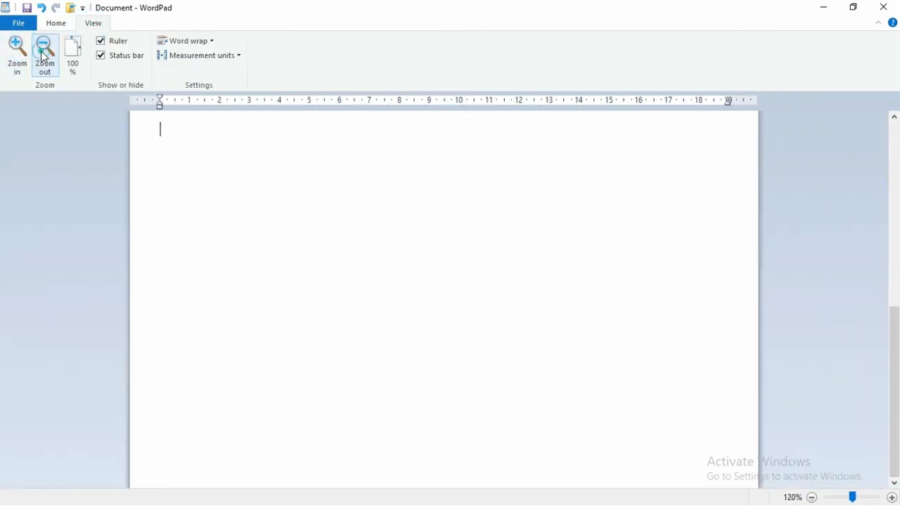
click(44, 57)
click(44, 56)
click(44, 56)
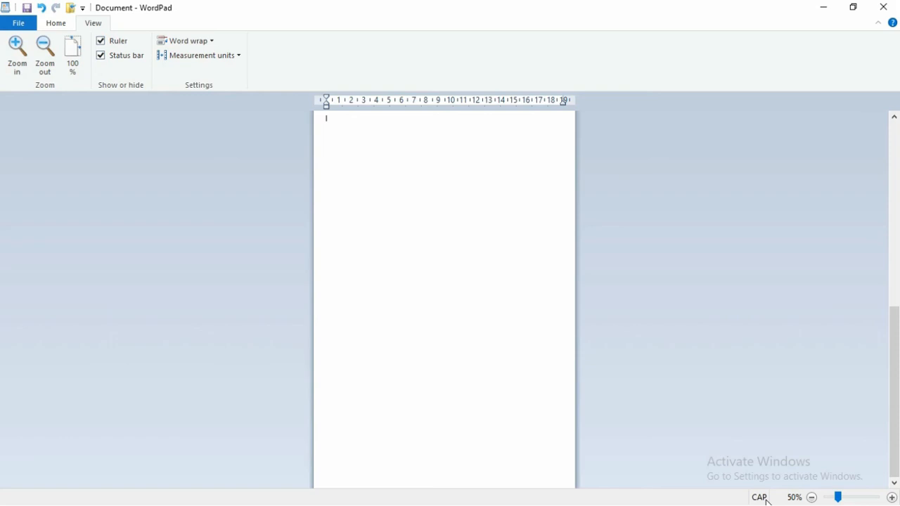
Zoom the page out to 10%, enlarge it to 210%, and try scrolling it vertically and horizontally
click(813, 499)
click(813, 498)
click(814, 499)
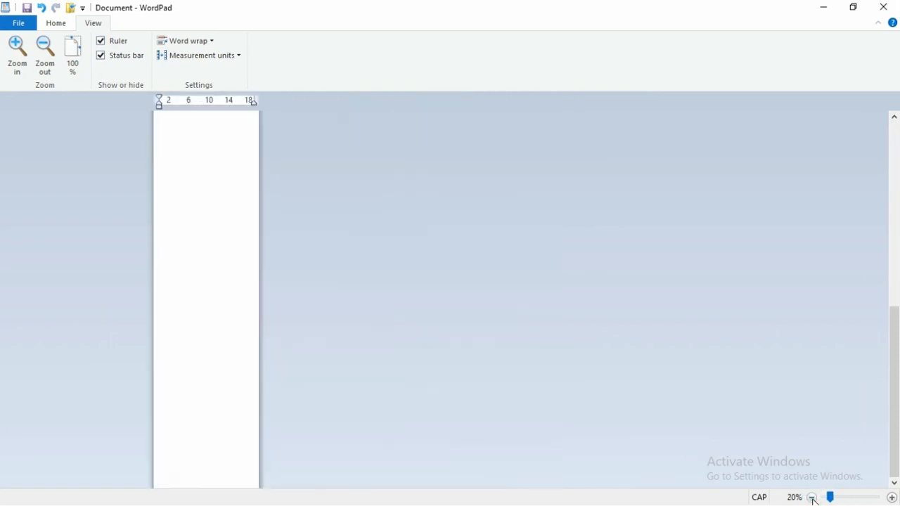
click(814, 498)
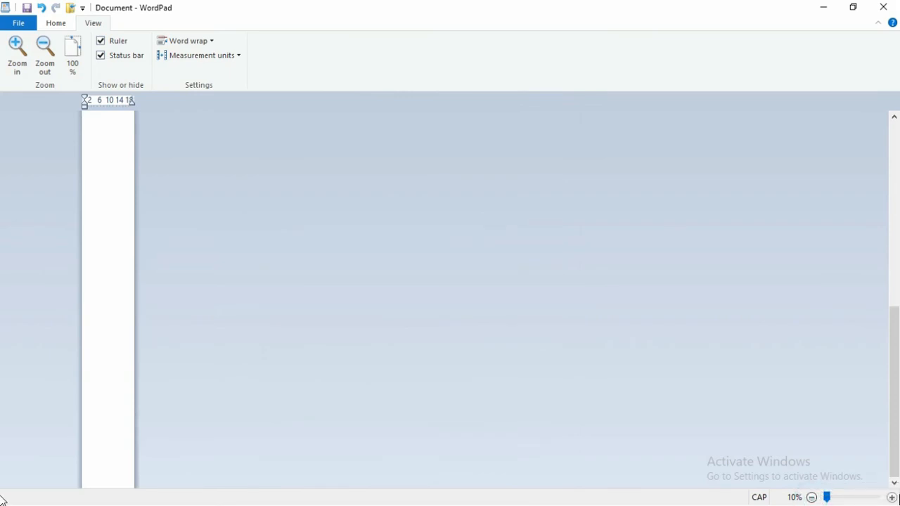
click(892, 499)
click(892, 499)
click(892, 499)
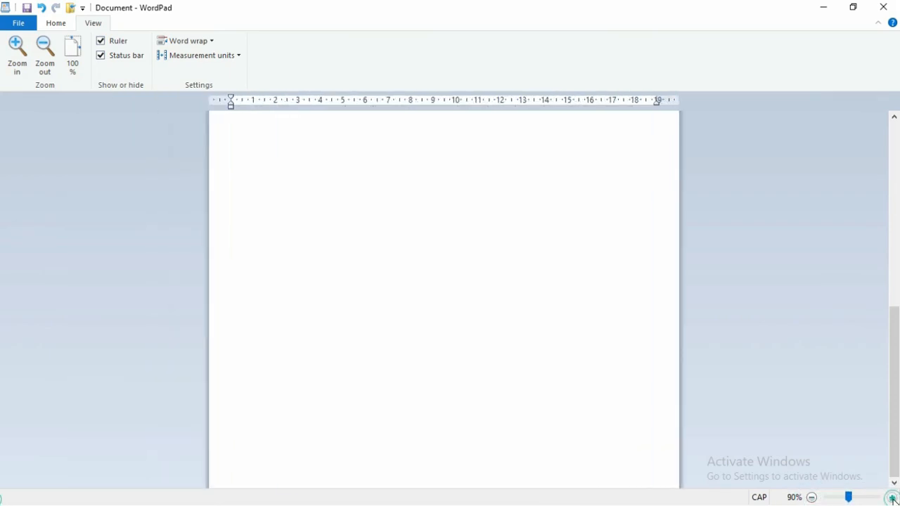
click(892, 498)
click(892, 499)
click(892, 499)
click(892, 499)
click(892, 498)
click(892, 499)
click(892, 499)
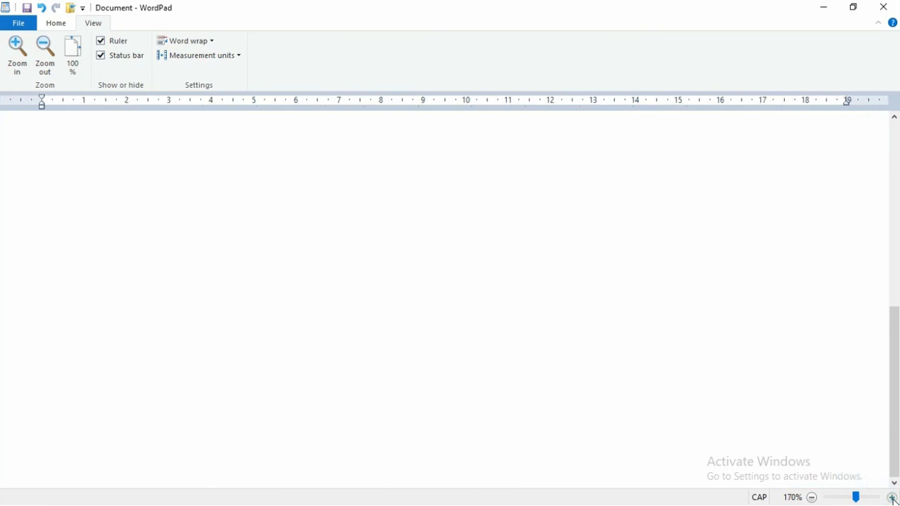
click(892, 498)
click(892, 498)
click(892, 498)
click(892, 498)
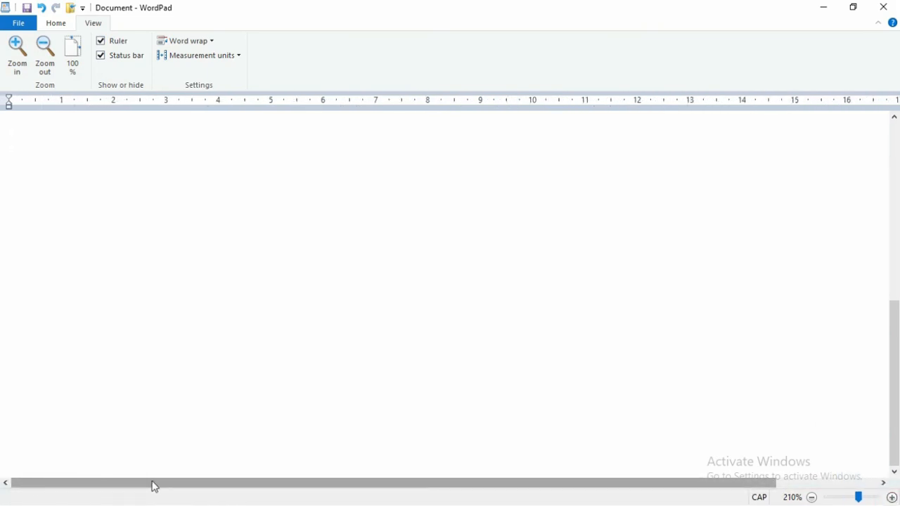
drag(894, 406, 886, 245)
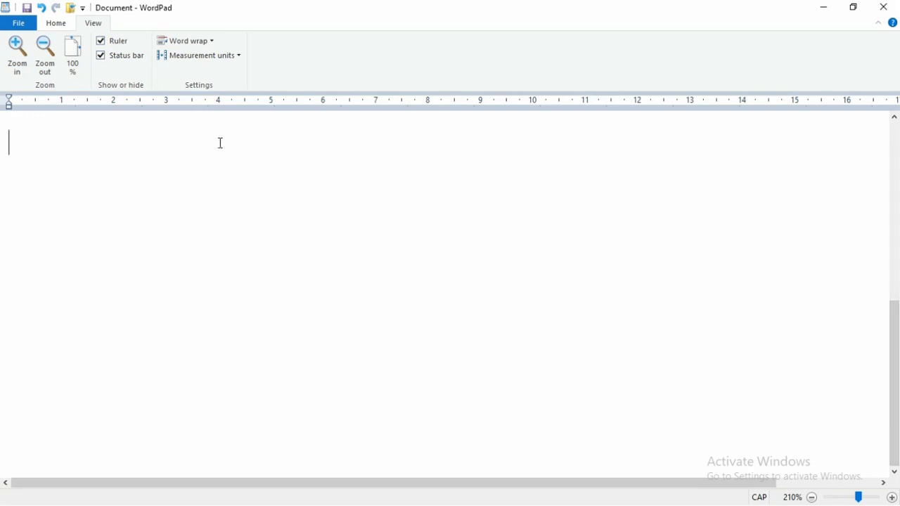
drag(308, 484, 560, 500)
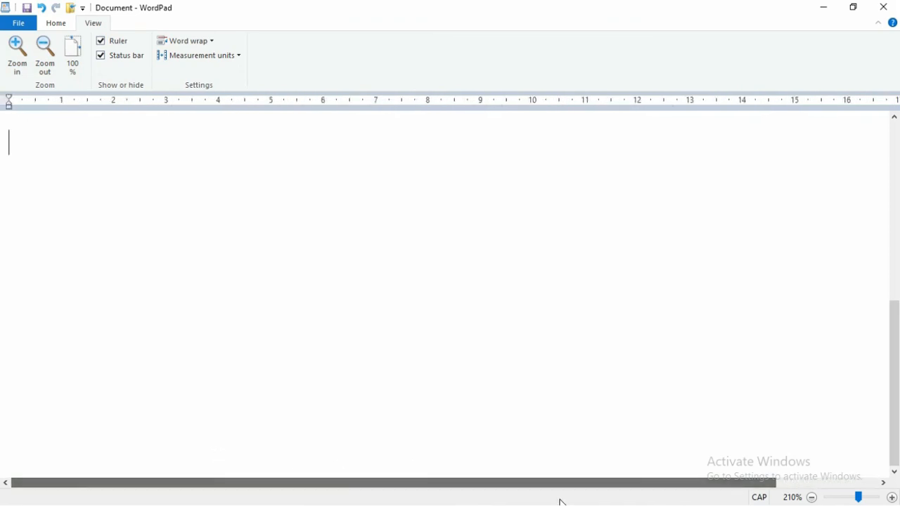
Reduce the page zoom to 150%
click(813, 498)
click(813, 498)
click(813, 498)
click(812, 498)
click(812, 498)
click(812, 498)
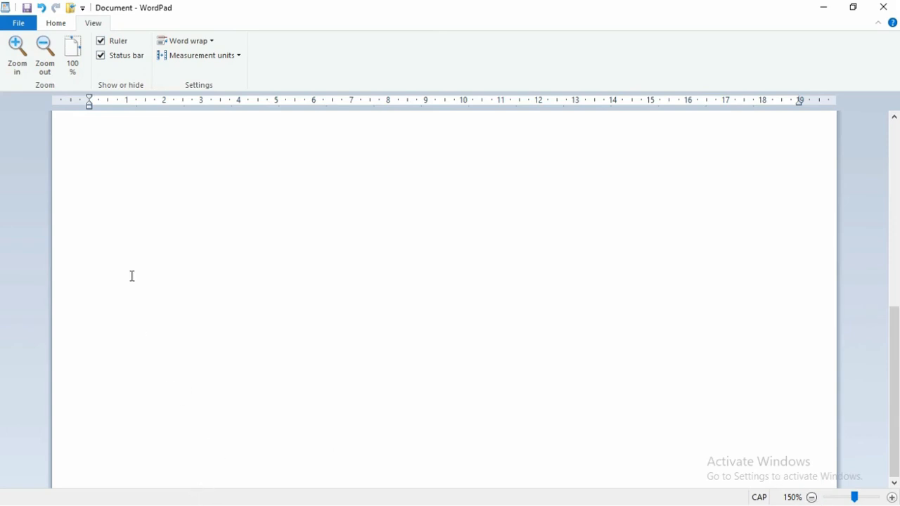
Toggle the ruler and the status bar off and on several times, leaving both shown
click(106, 41)
click(105, 41)
click(105, 40)
click(106, 41)
click(107, 42)
click(107, 42)
click(107, 53)
click(107, 53)
click(123, 60)
click(122, 59)
Set word wrap to No wrap, and write one very long unbroken line of random capital letters beginning with JLSDLKFJSDLKFJSD
click(209, 41)
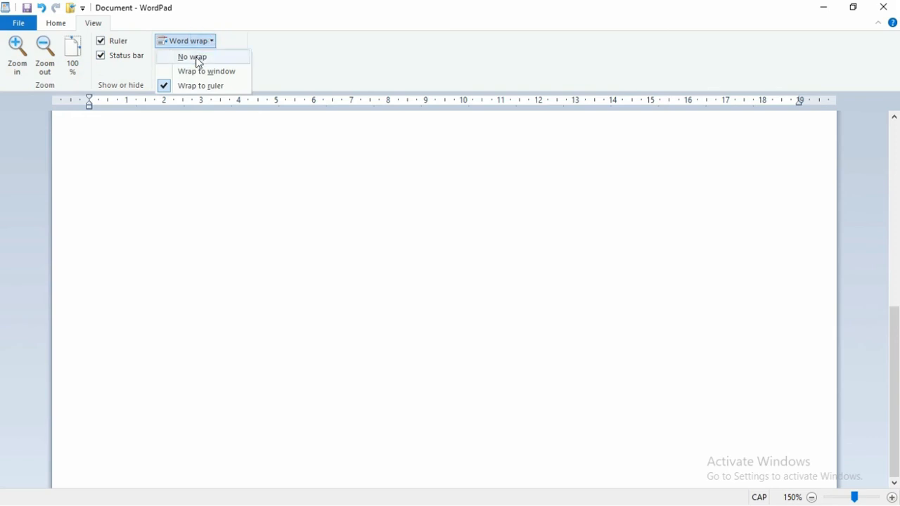
click(200, 57)
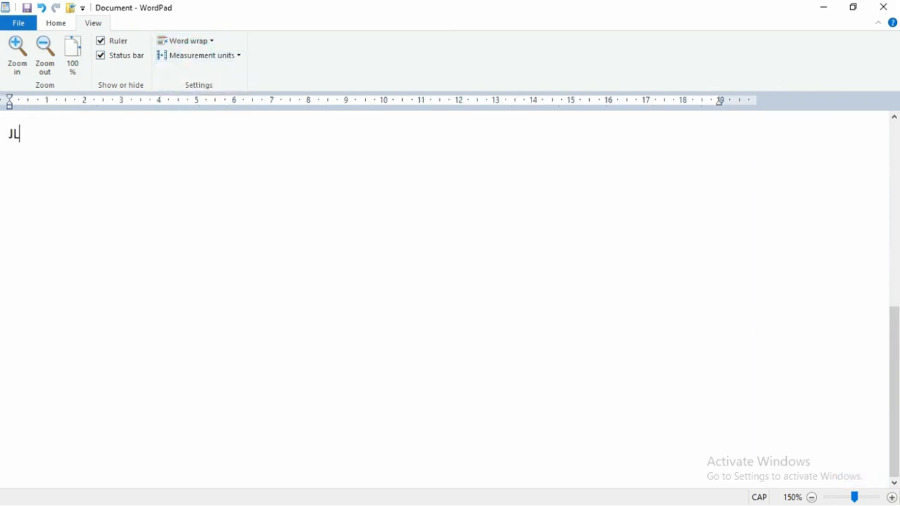
text(LKFJSDLKFJSDKLFJLFJSDLKFSDJFKLSDJFLKSDJFLKSD)
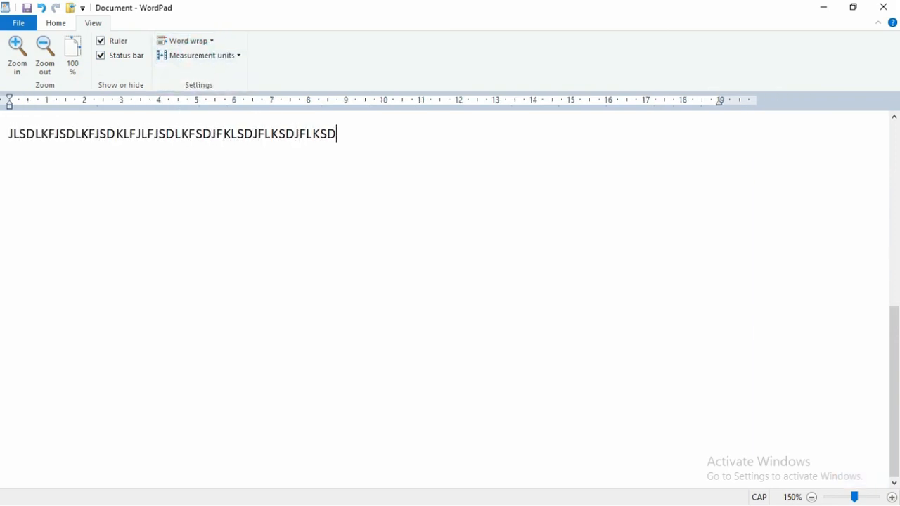
text(FJSDLFJSDLFJSDKLJLKSDJKLSDJFLSDJLFJLKFJSDLKFJSDLKFJF)
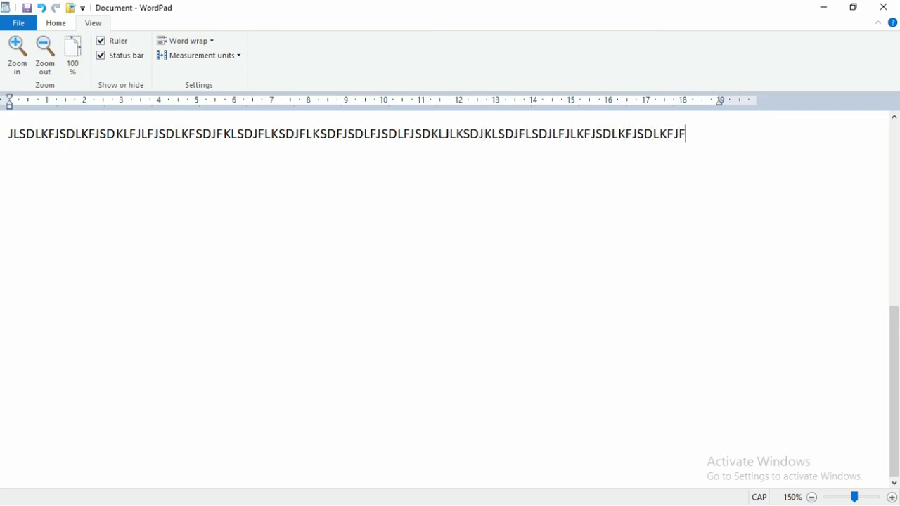
text(SDLKFJSDKLFJSDLKFJSDLKFSDJLFSDJFKLSDJFKLSDJFLKSDJFLKSJKLFJSDLF)
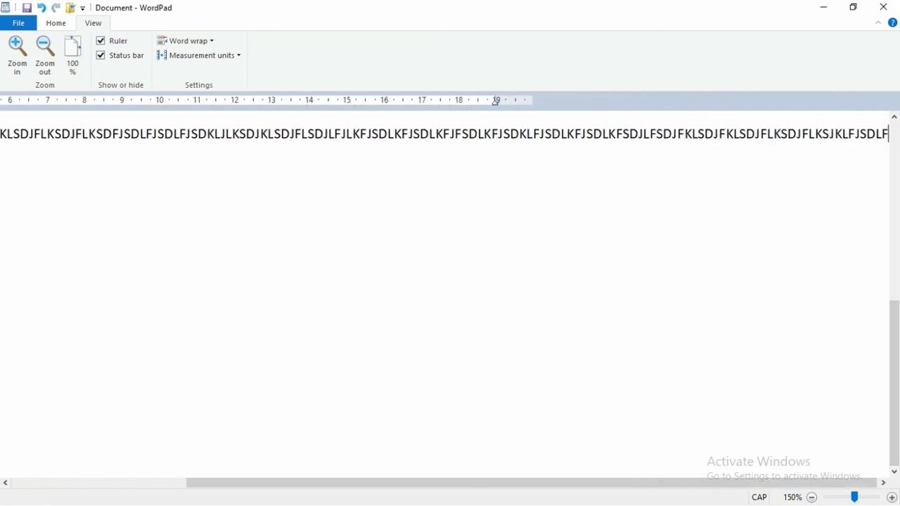
text(JSDLKFJSDLJSDKLFJFSDKLFJSDLKFJSDLKFJSDKLFJLFJFLKSDJFLK)
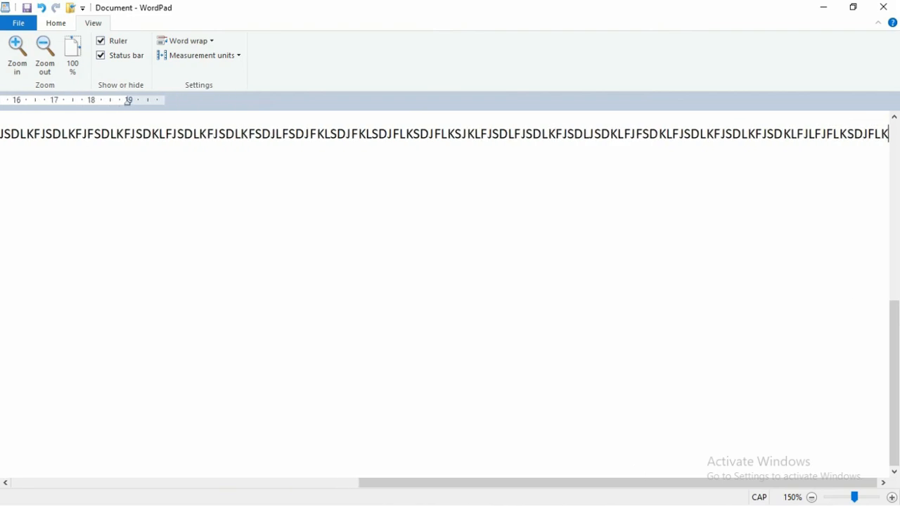
text(SDJFLSDJFLSDJFLKSDFJLFJSDLKFSD)
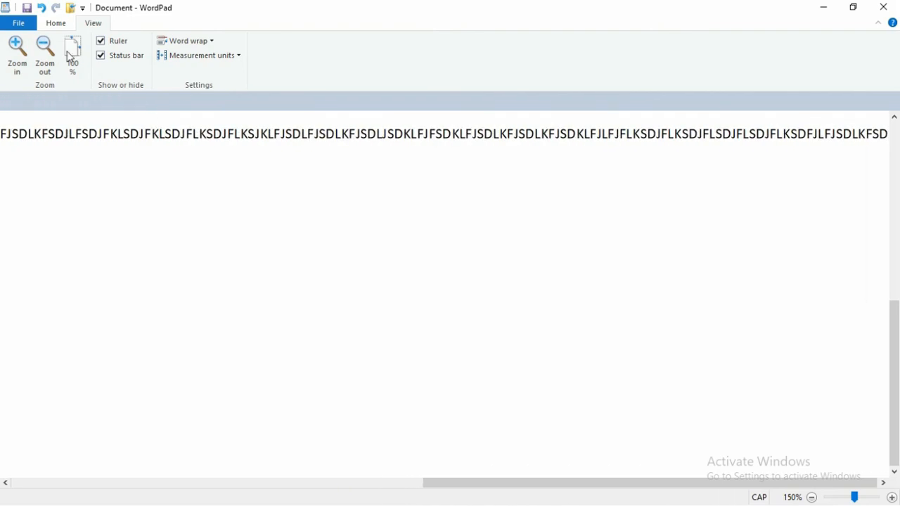
Set word wrap to Wrap to window, and extend the long unbroken line with a run of M's followed by several rows of F's
click(169, 41)
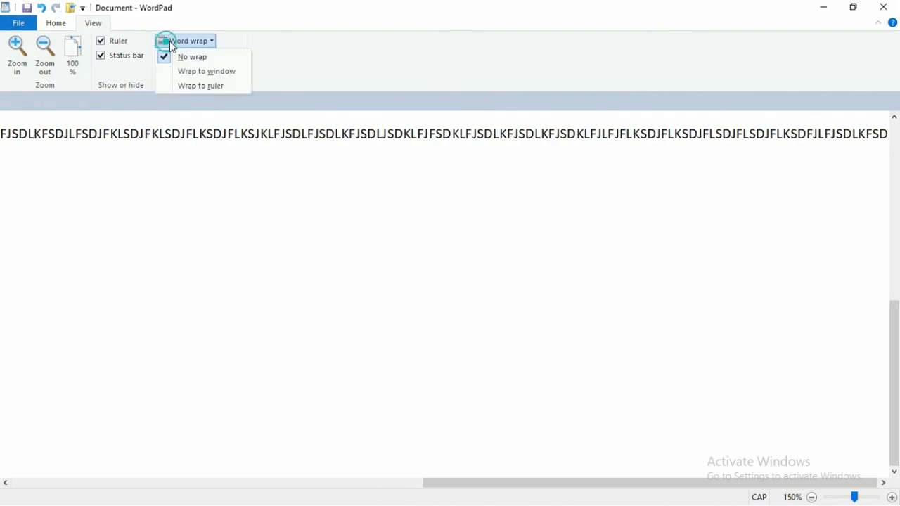
click(188, 72)
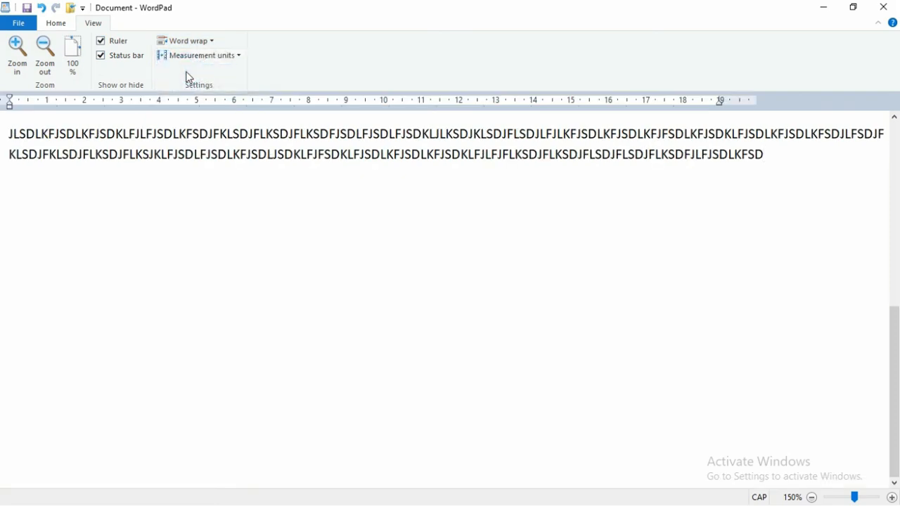
text(MMMMMMMMM)
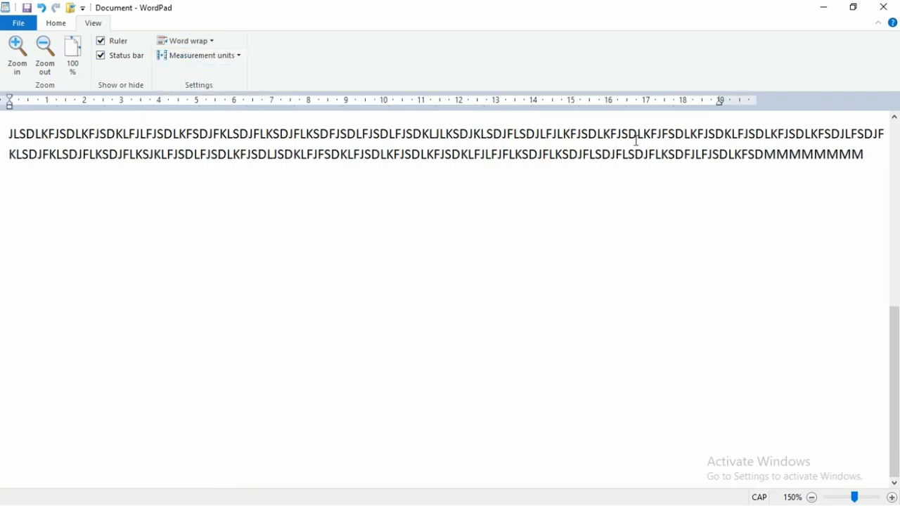
text(FFFFFFFFFFFFFFFFFFFFFFFFFFFFFFFFFFFFFFFFFFFFFFFFFFFF)
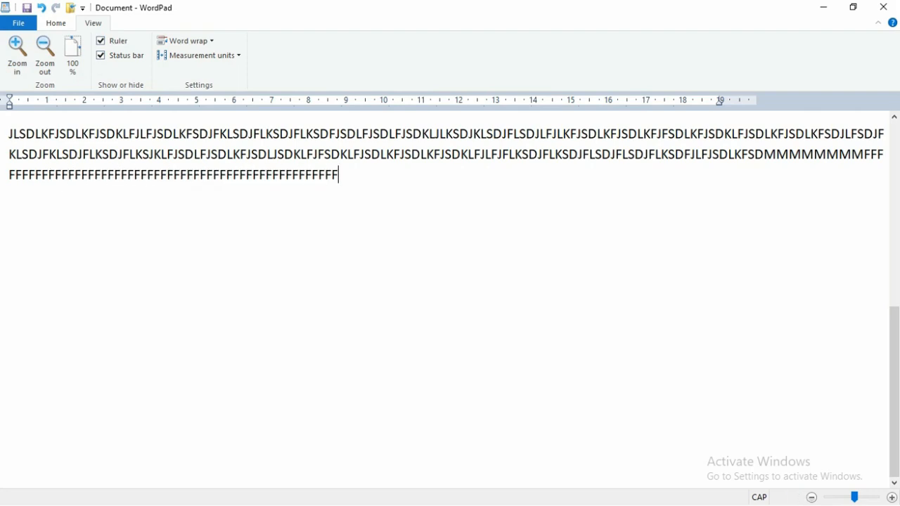
text(FFFFFFFFFFFFFFFFFFFFFFFFFFFFFFFFFFFFFFFFFFFFFFFFFFFFFFFFFFFFFFFFFFFFFFFFFFFFFFFFFFFFFFFFFFFFFFFF)
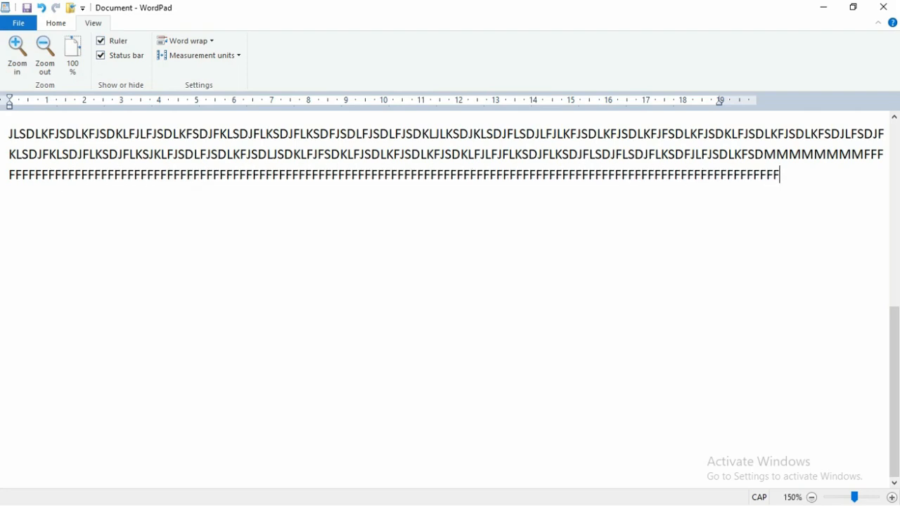
text(FFFFFFFFFFFFFFFFFF)
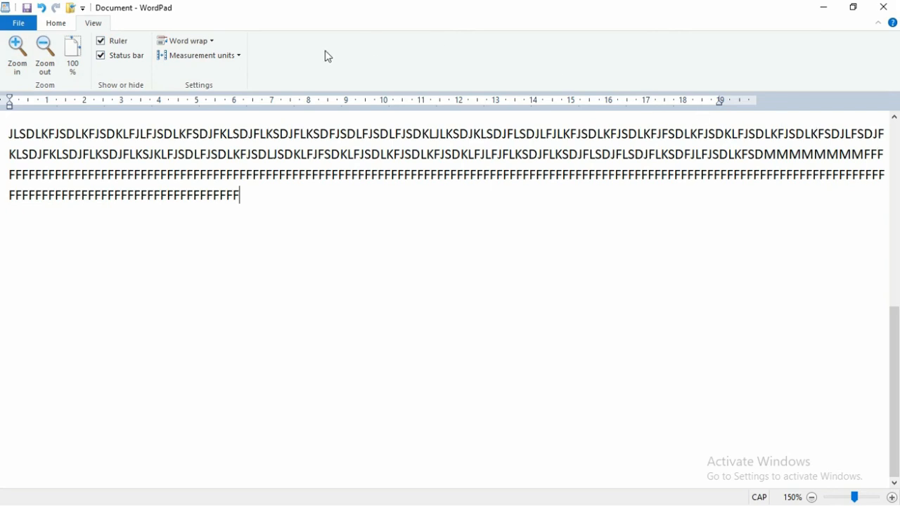
Set word wrap to Wrap to ruler, and append more random capital letters beginning with SDLKFSLF until the text runs onto another line
click(200, 42)
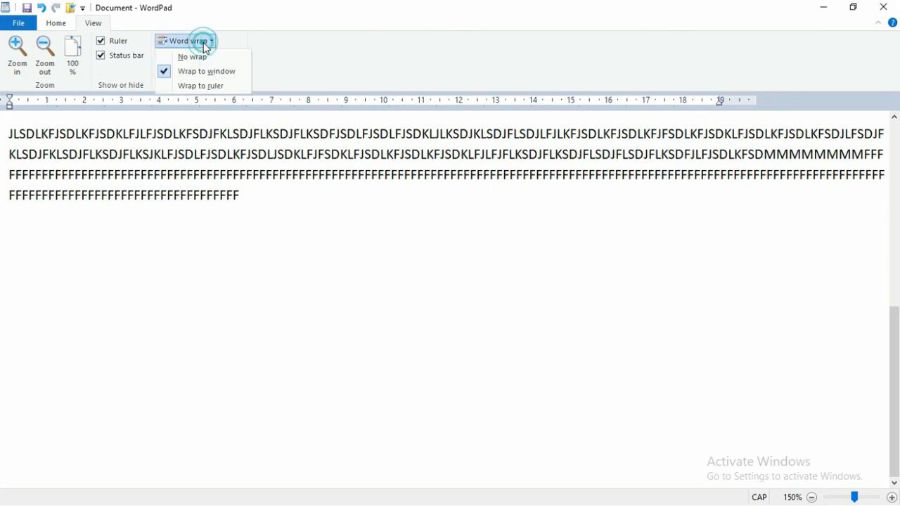
click(203, 87)
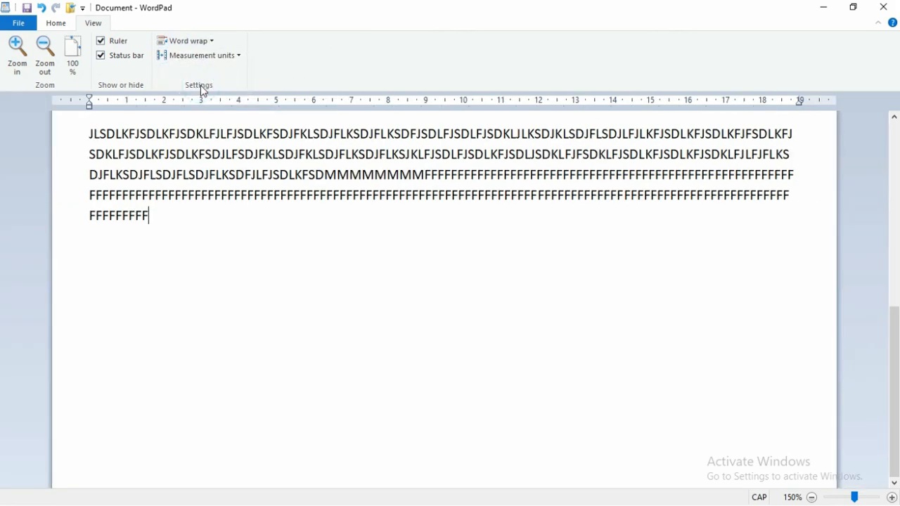
click(202, 42)
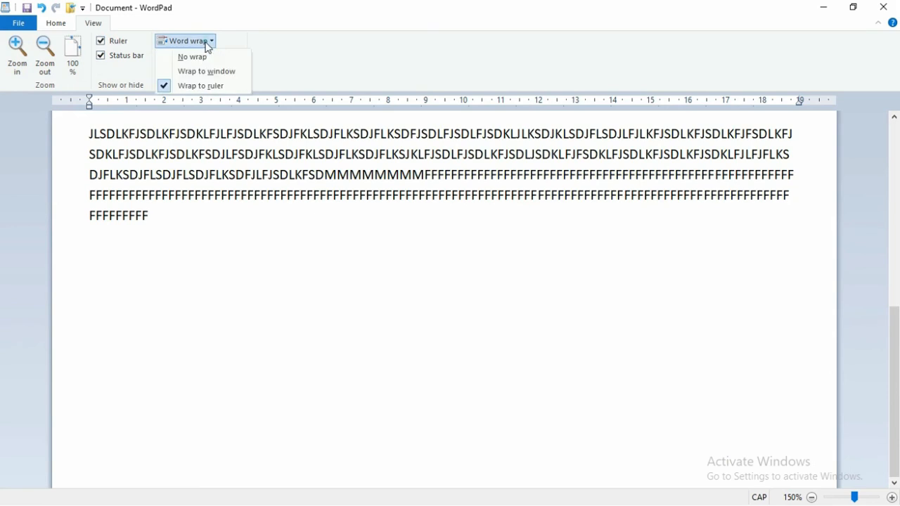
click(262, 194)
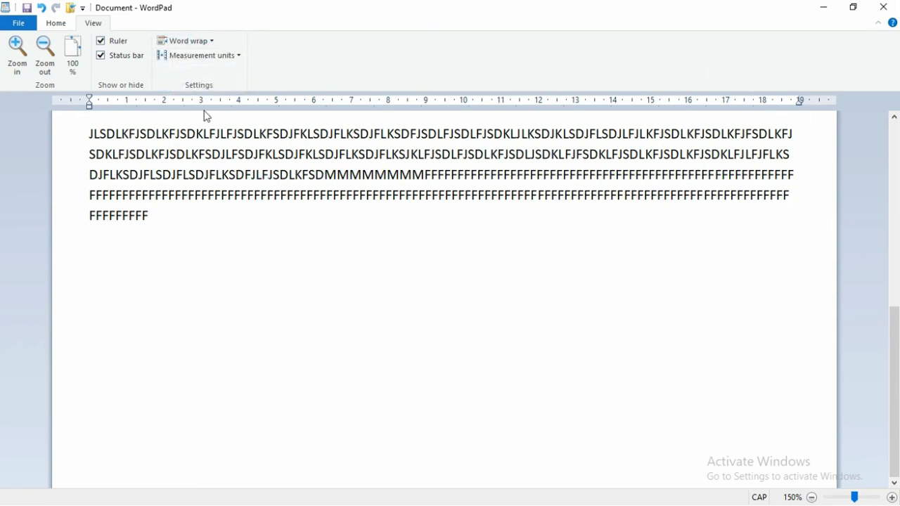
text(SDLKFSLF)
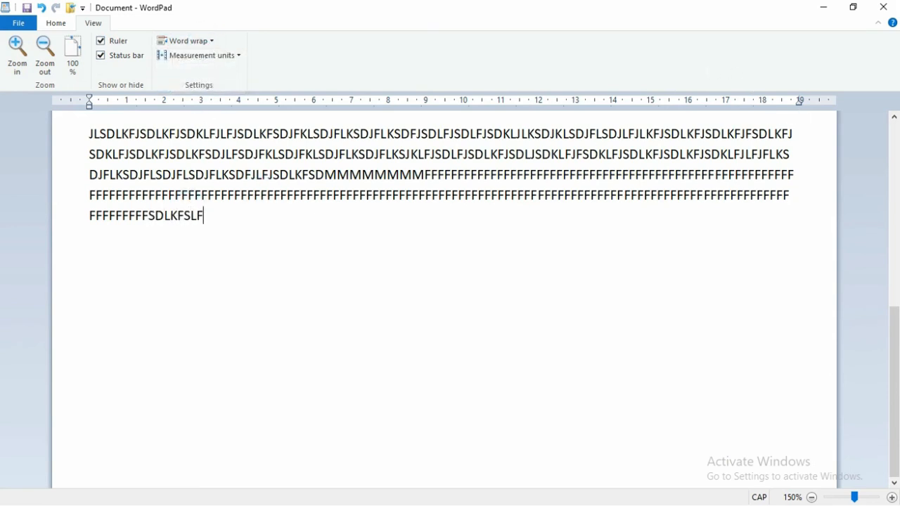
text(FJLKSDJLFKSDKLFJSDKLSDJFKLSDJFKLSDFJSDKLFJSDKLFJSD LKFJSDKLFJSDLJKLSDJFSDLJFKLSDJF)
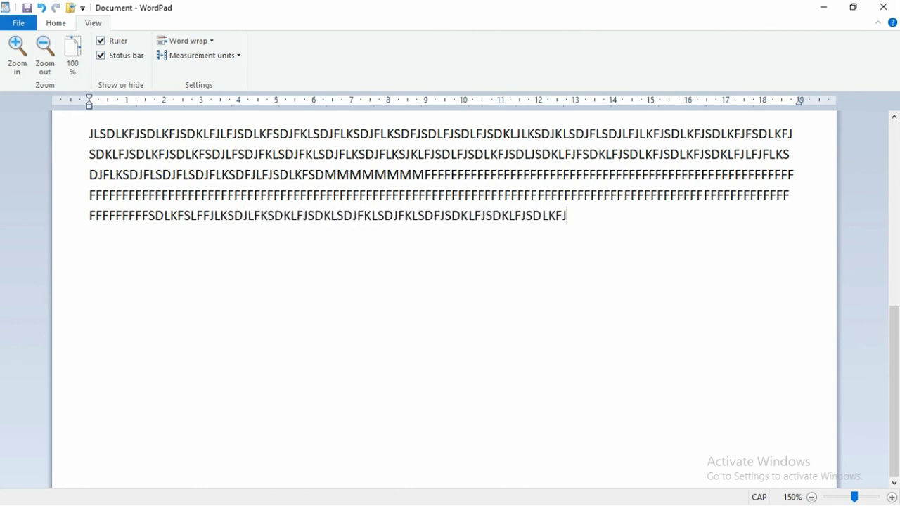
text(KLSDJFKLSDJFLKSDJFSKLDFJFSDJF)
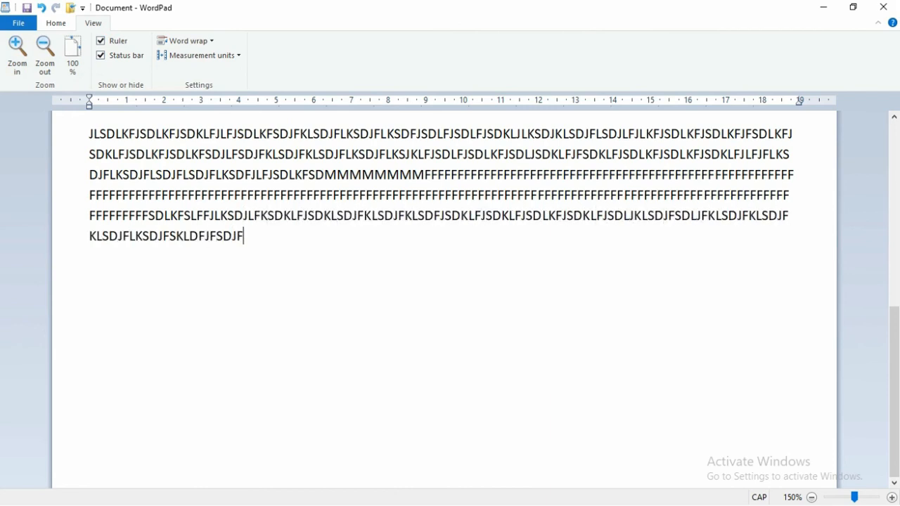
text(SDLJFSDLJFSKLDFJSDLJFSDLJFSDF)
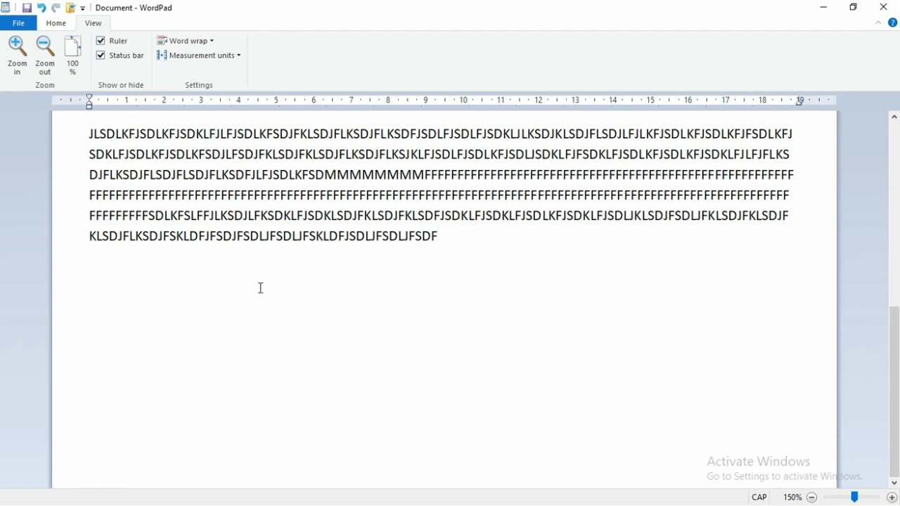
Switch the ruler's measurement units to Inches and back to Centimeters, and review the available units without changing them again
click(238, 56)
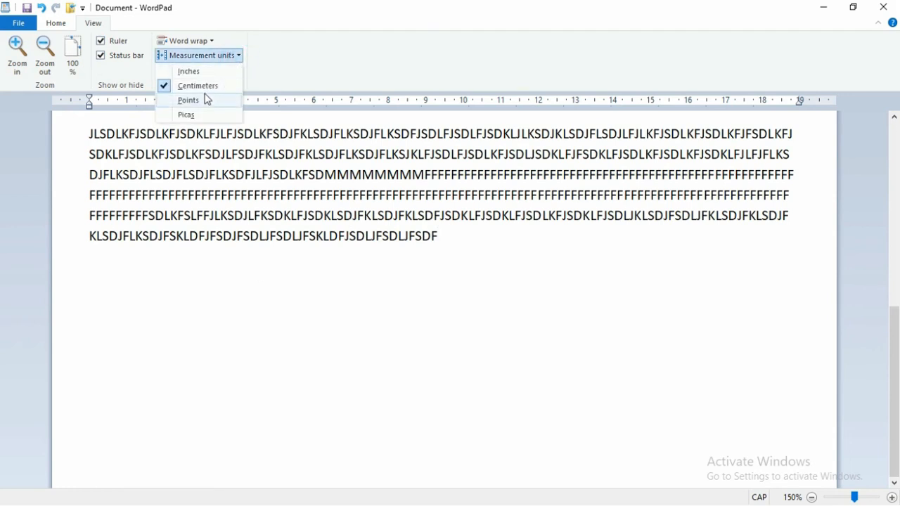
click(199, 75)
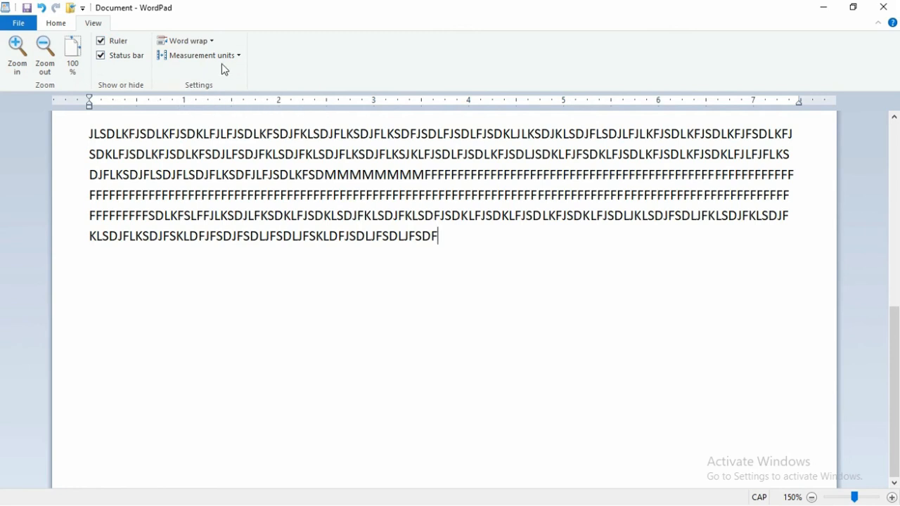
click(221, 56)
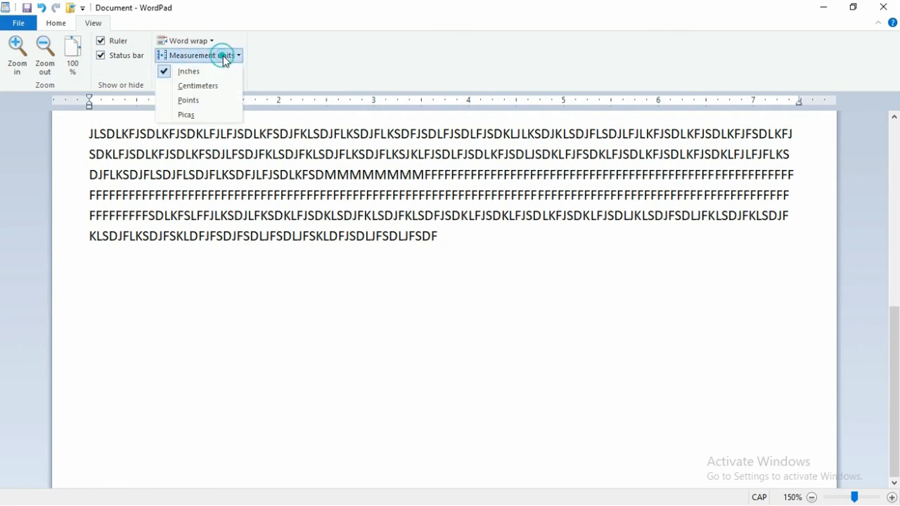
click(197, 85)
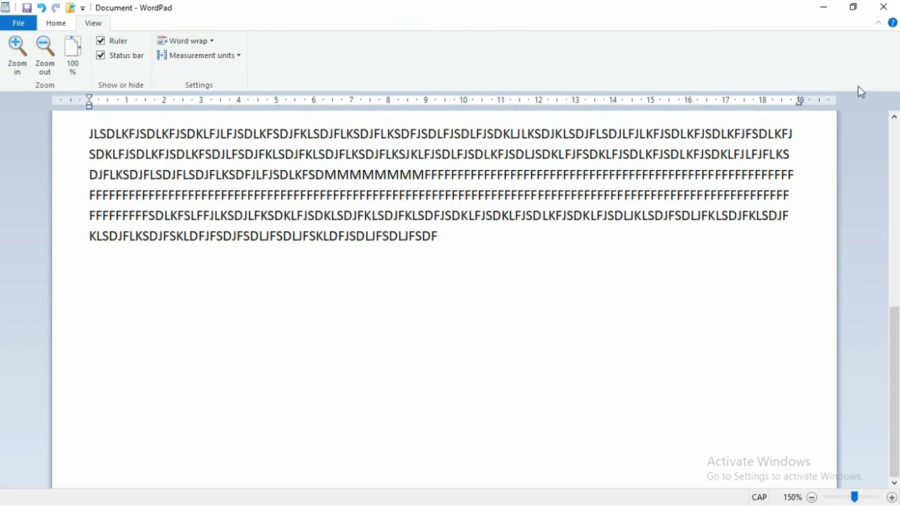
click(208, 56)
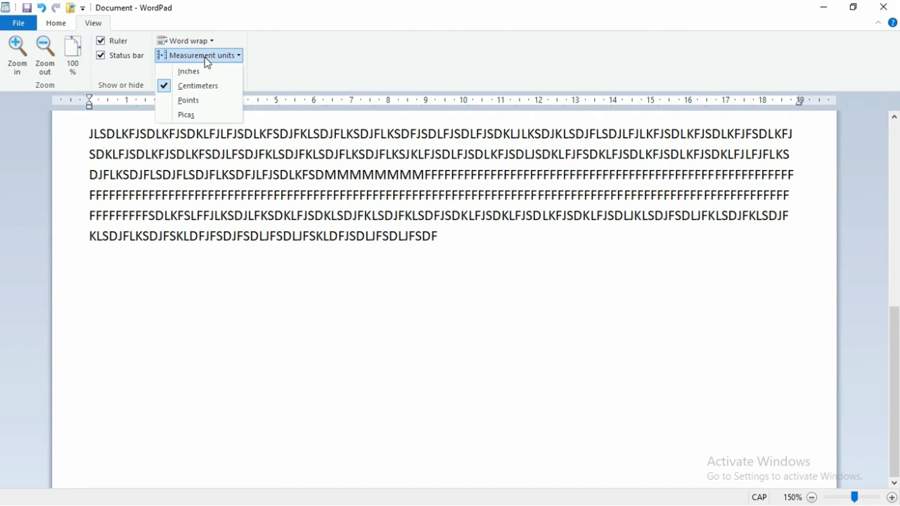
click(322, 175)
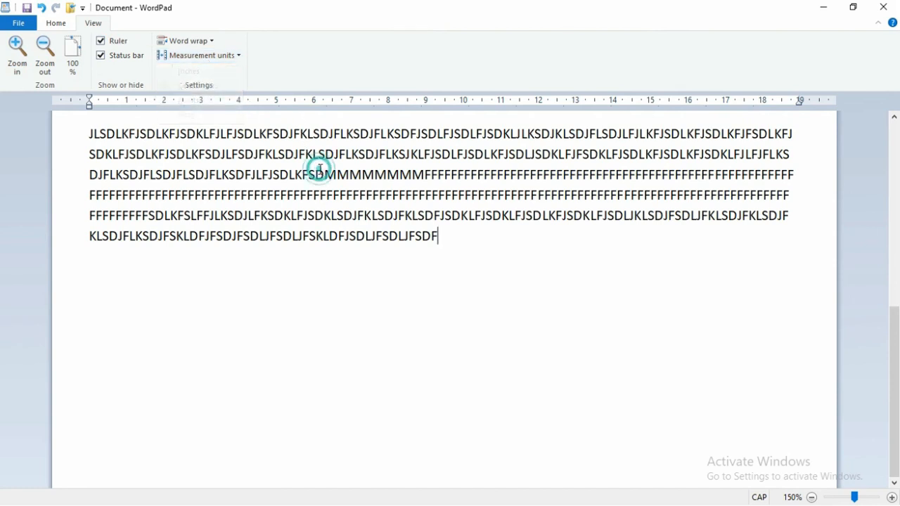